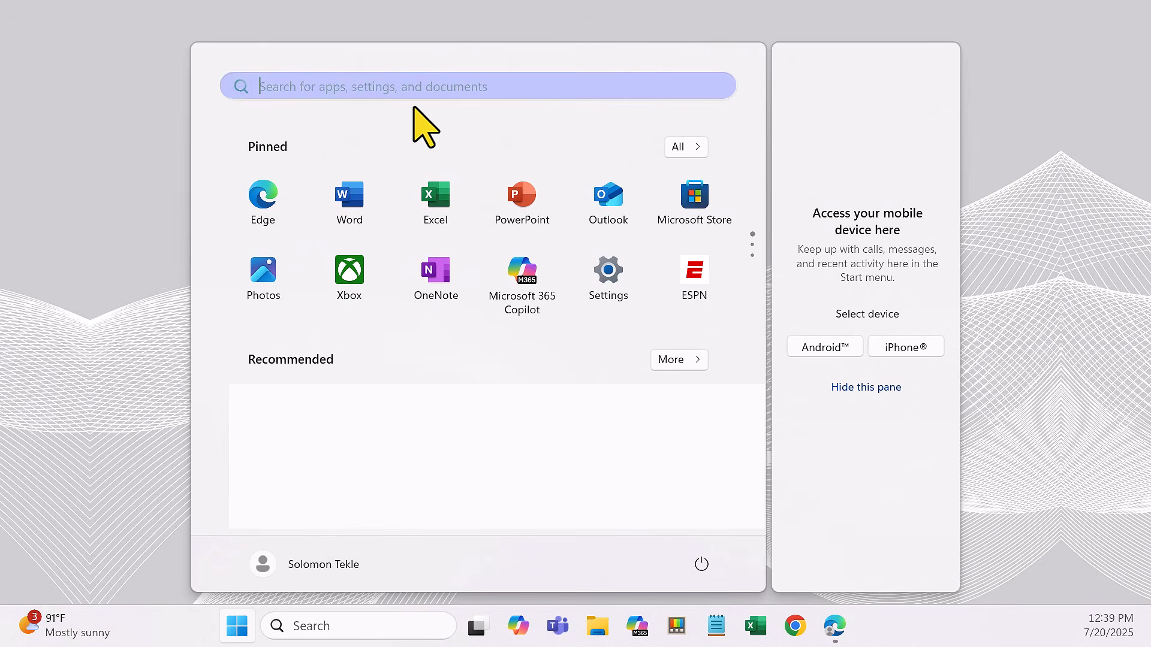
- Open Excel and create a new blank workbook
{"action": "type", "text": "Excel"}
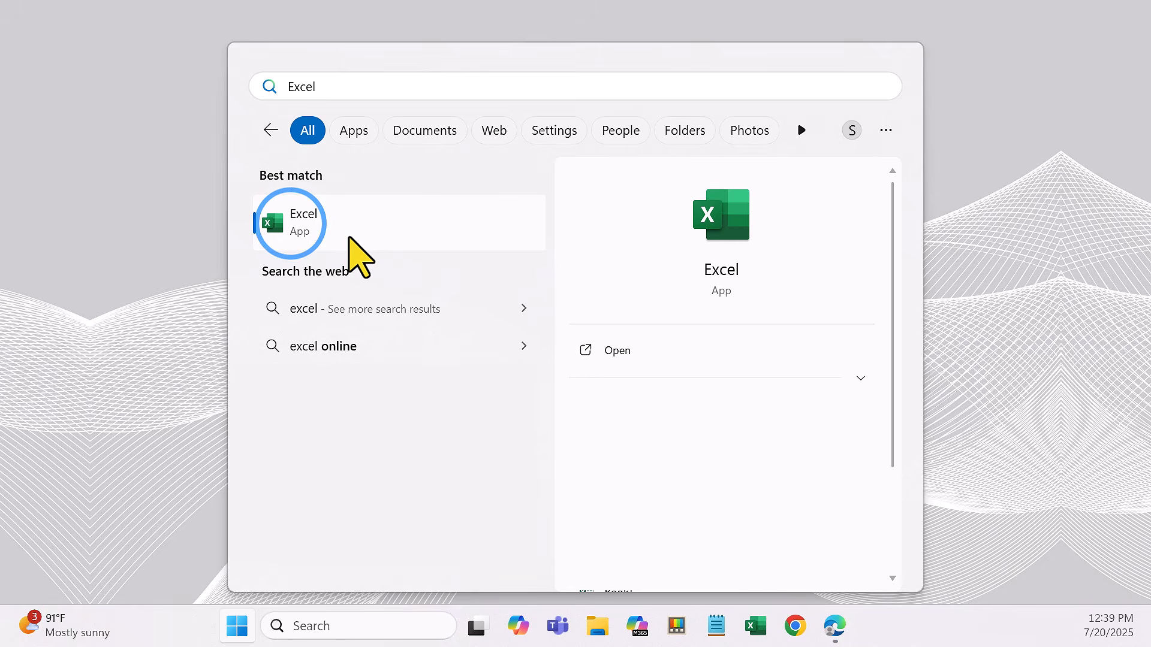
{"action": "left_click", "coordinate": [302, 248]}
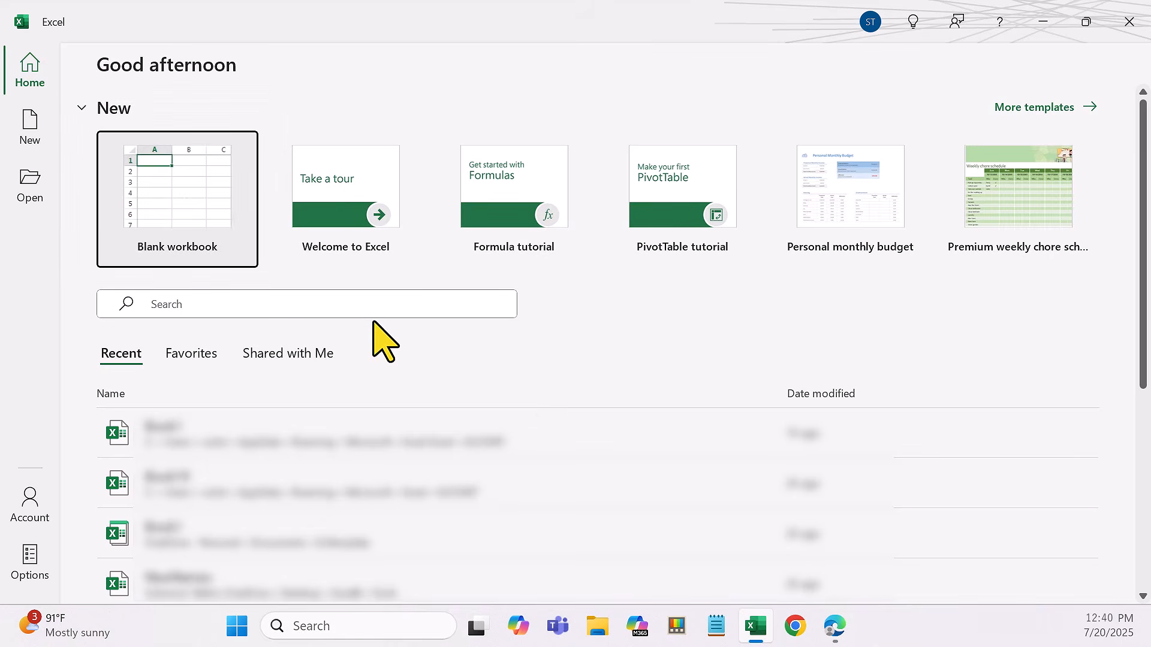
{"action": "left_click", "coordinate": [240, 252]}
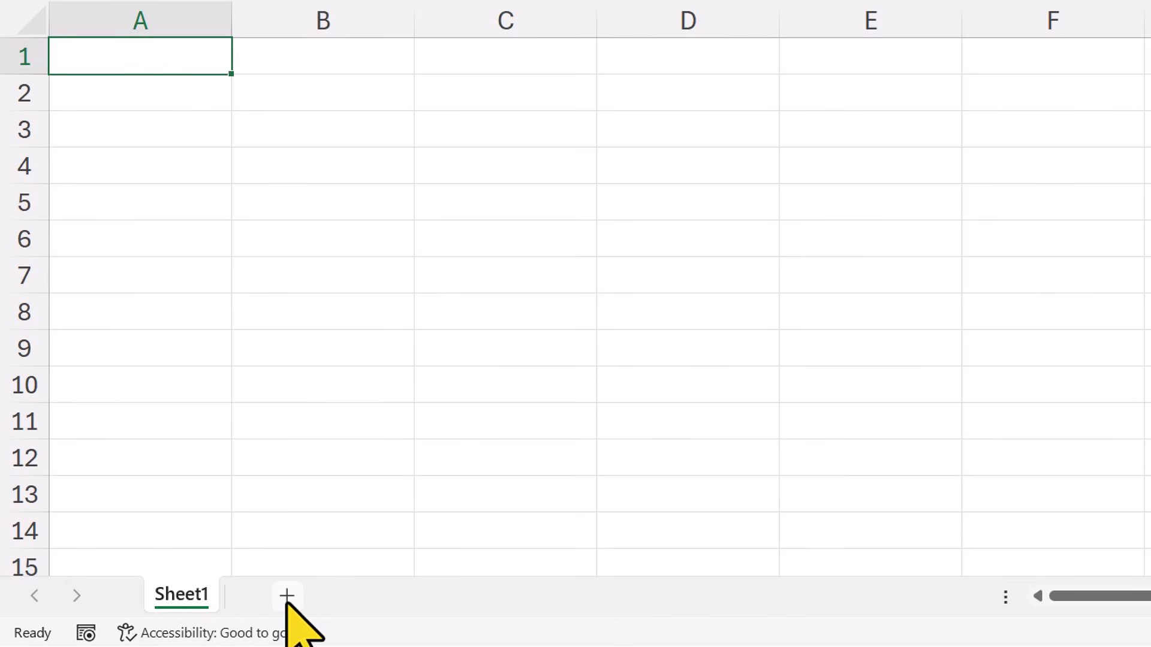
- Add a second worksheet to the workbook and rename Sheet1 as Work1
{"action": "left_click", "coordinate": [291, 602]}
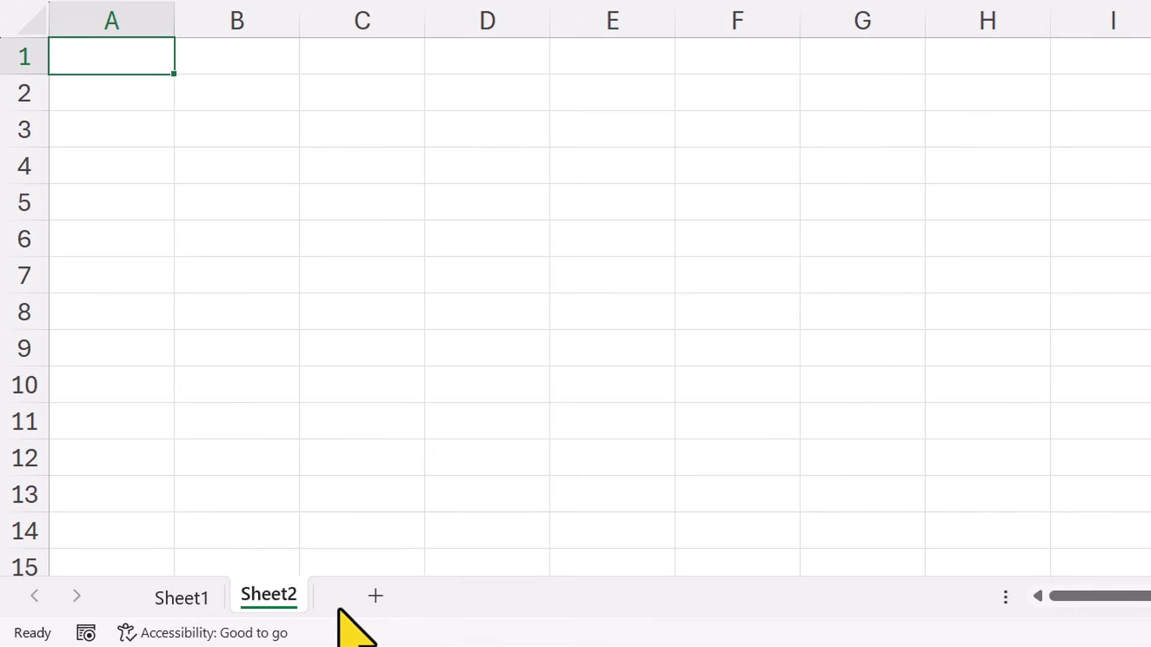
{"action": "left_click", "coordinate": [180, 599]}
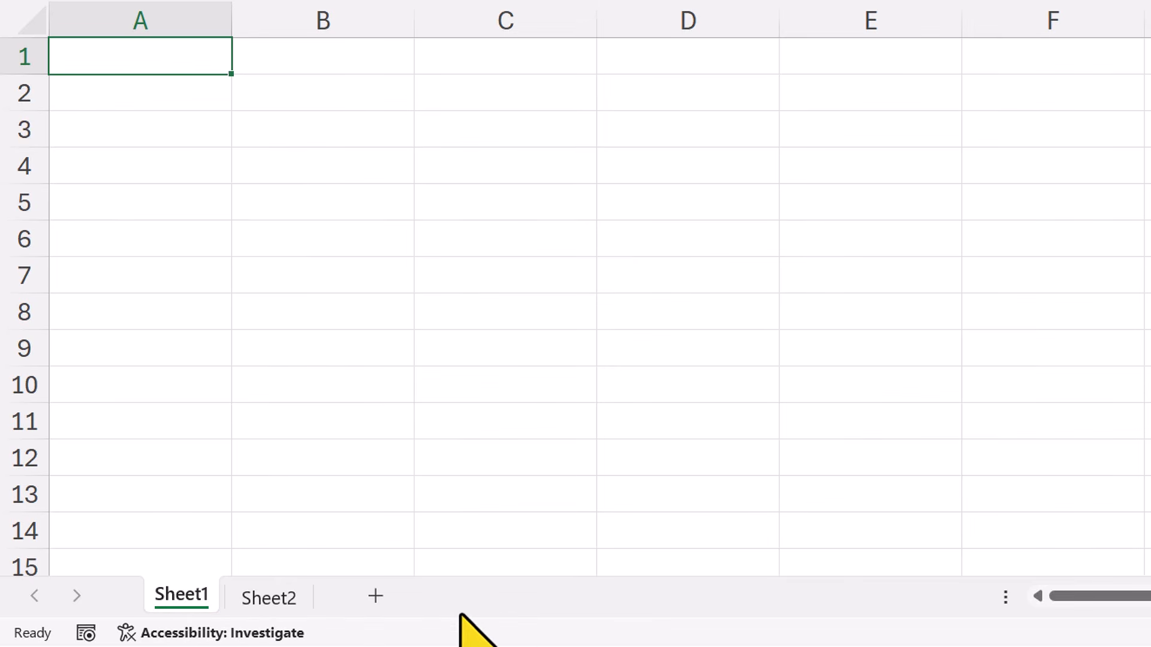
{"action": "double_click", "coordinate": [180, 595]}
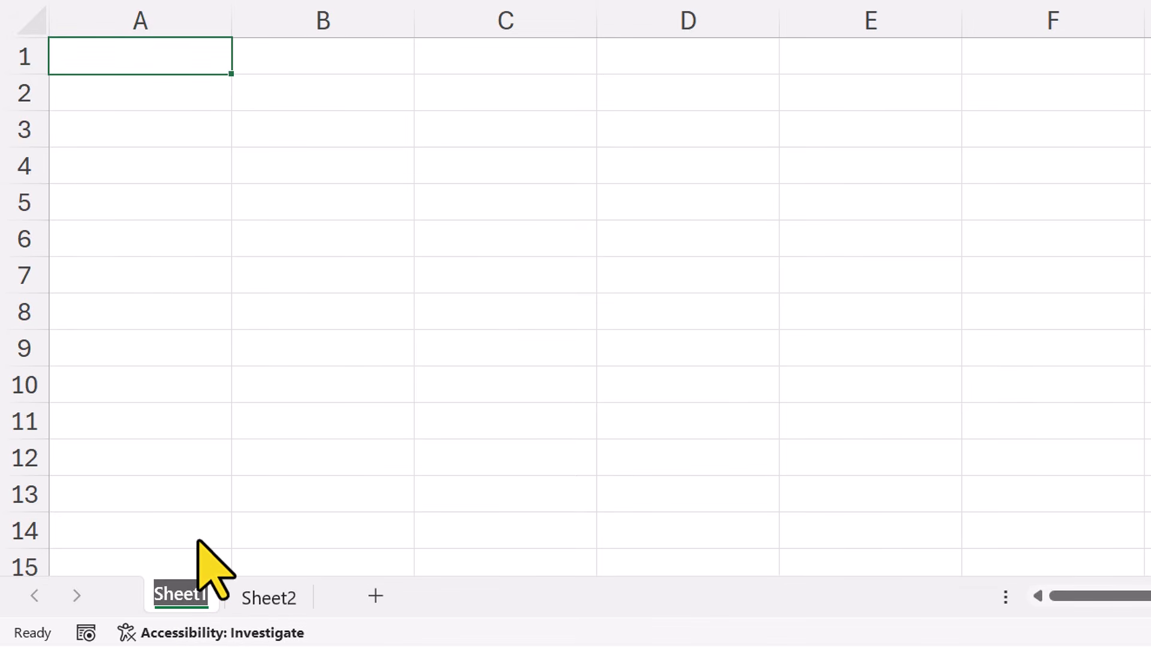
{"action": "type", "text": "Work1"}
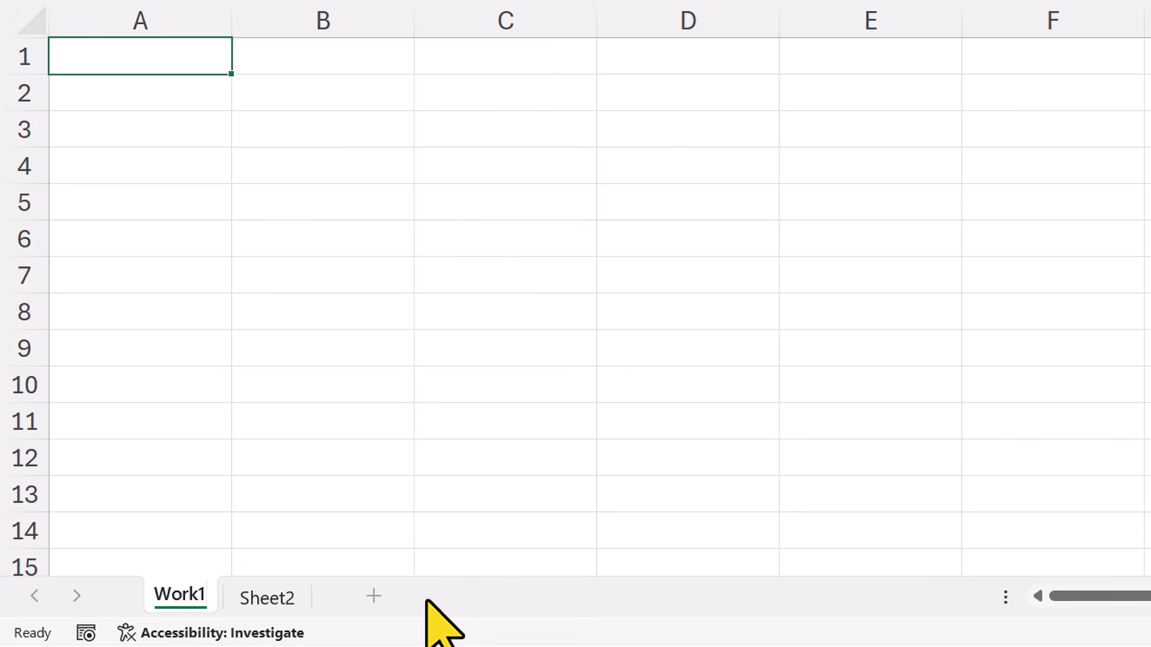
{"action": "key", "text": "Return"}
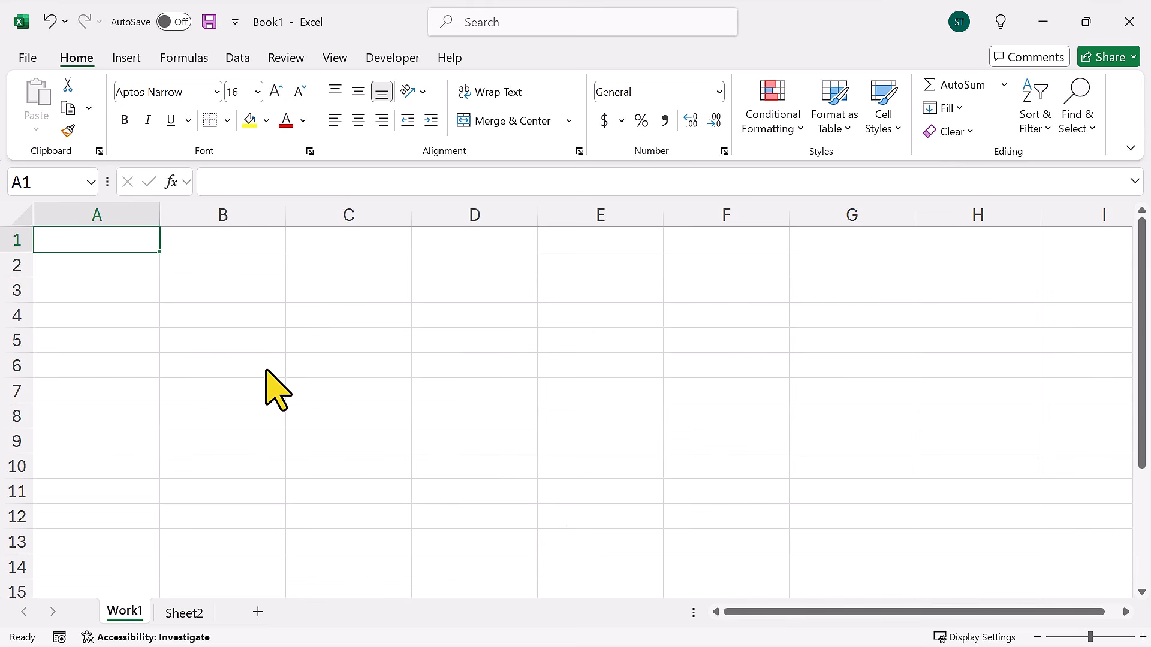
- Select the whole of column B and extend the selection across columns B through E
{"action": "left_click", "coordinate": [223, 317]}
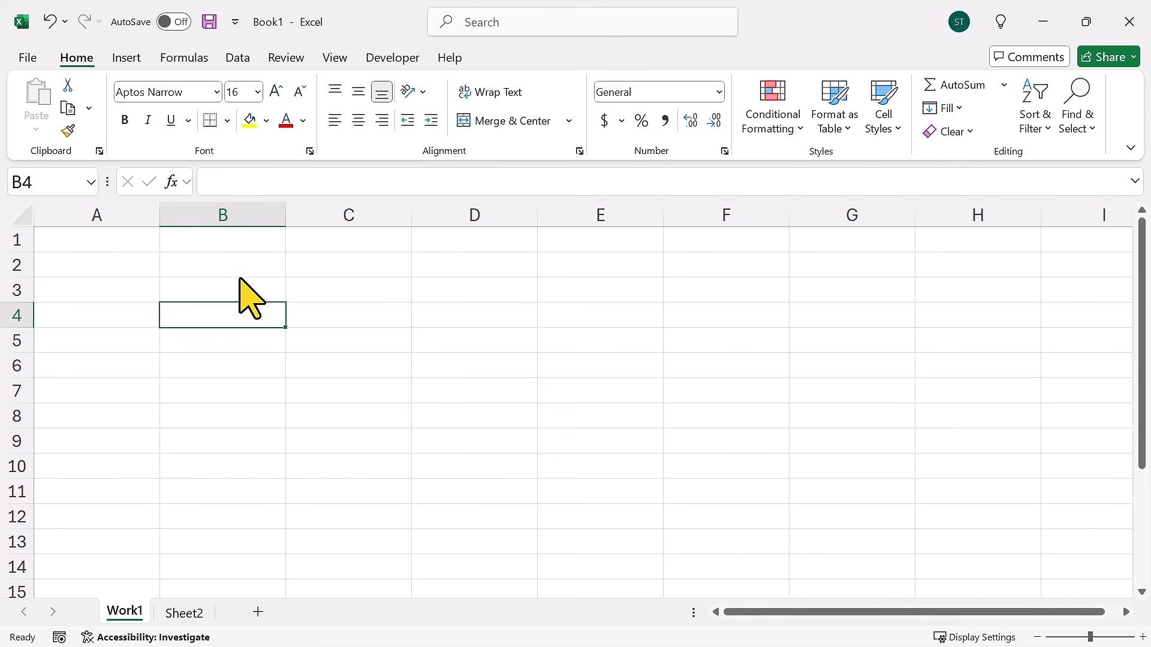
{"action": "left_click", "coordinate": [252, 225]}
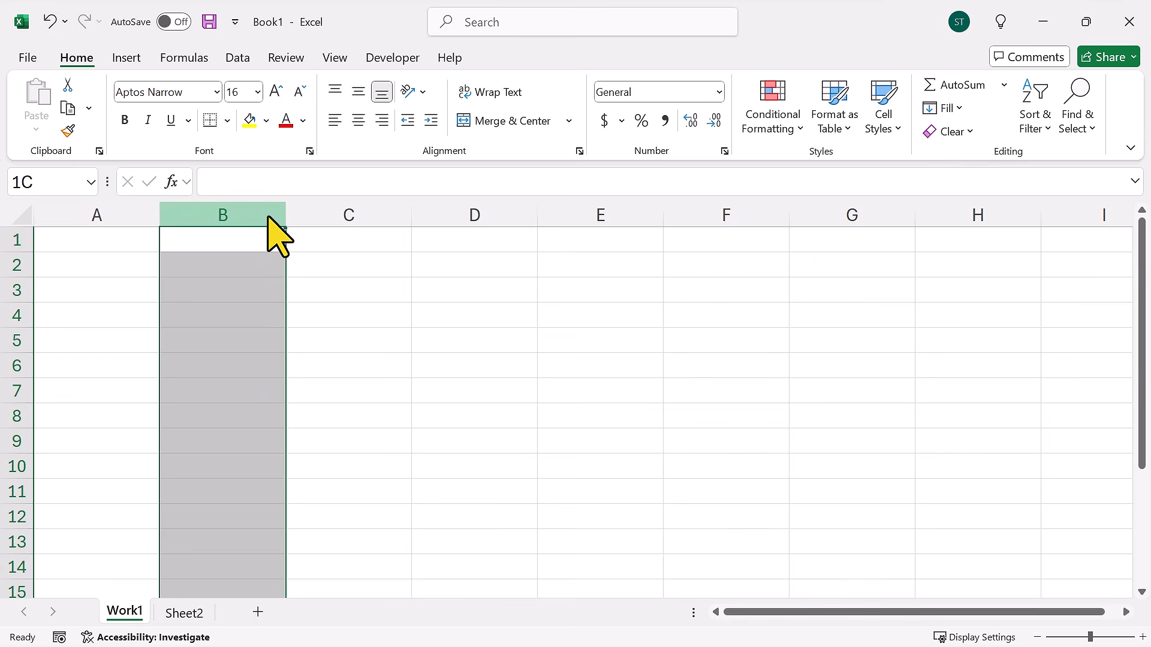
{"action": "left_click_drag", "start_coordinate": [268, 217], "coordinate": [572, 219]}
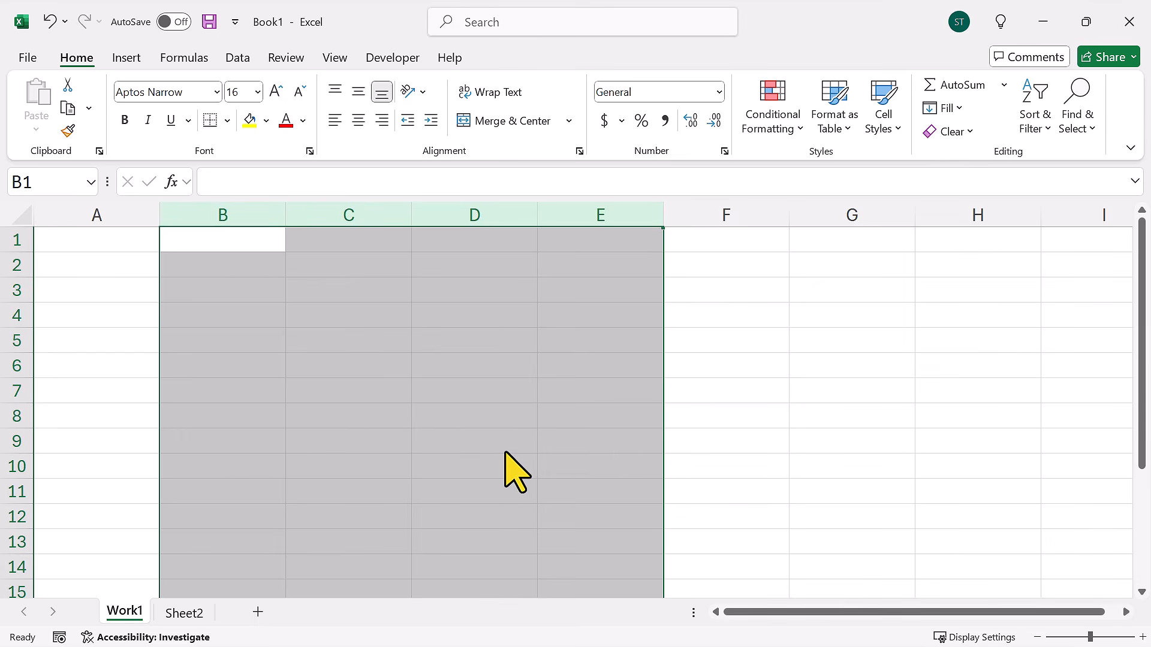
{"action": "left_click", "coordinate": [445, 421]}
- Select the whole of row 8 and extend the selection up to row 4
{"action": "left_click", "coordinate": [19, 419]}
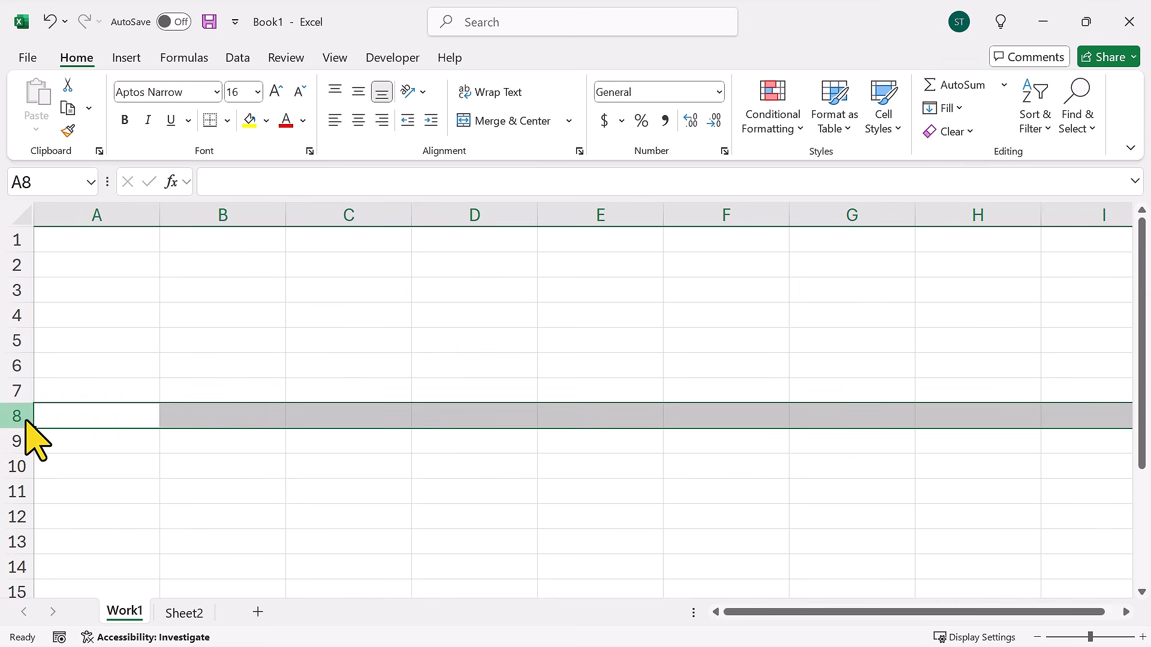
{"action": "left_click_drag", "start_coordinate": [22, 423], "coordinate": [15, 328]}
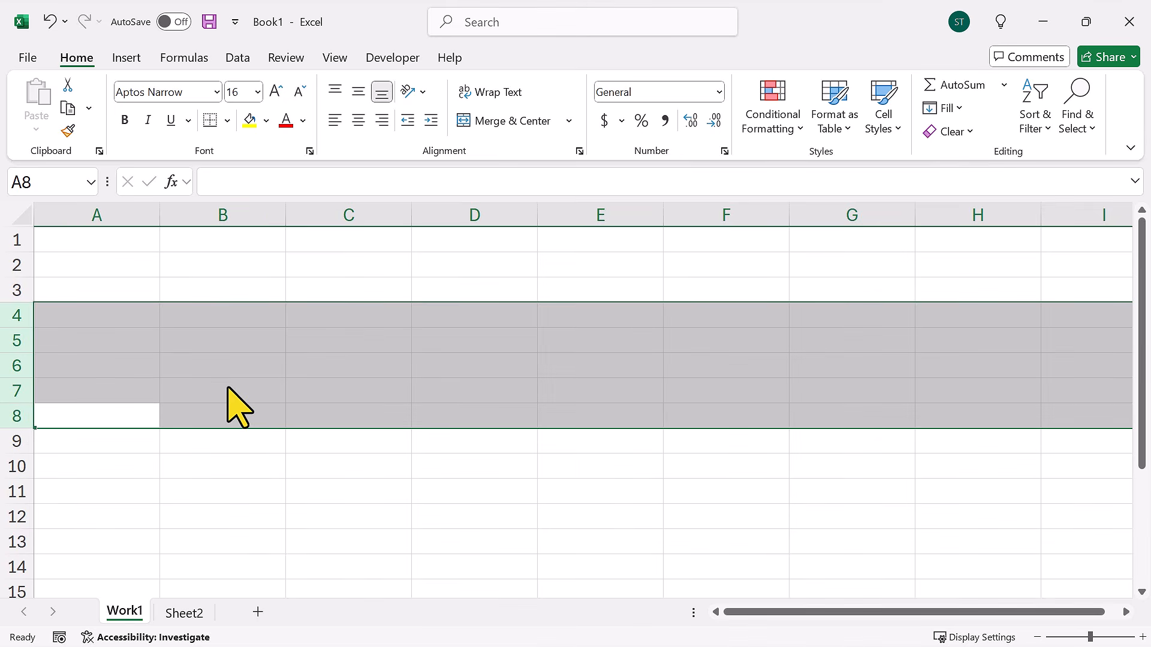
{"action": "left_click", "coordinate": [225, 415]}
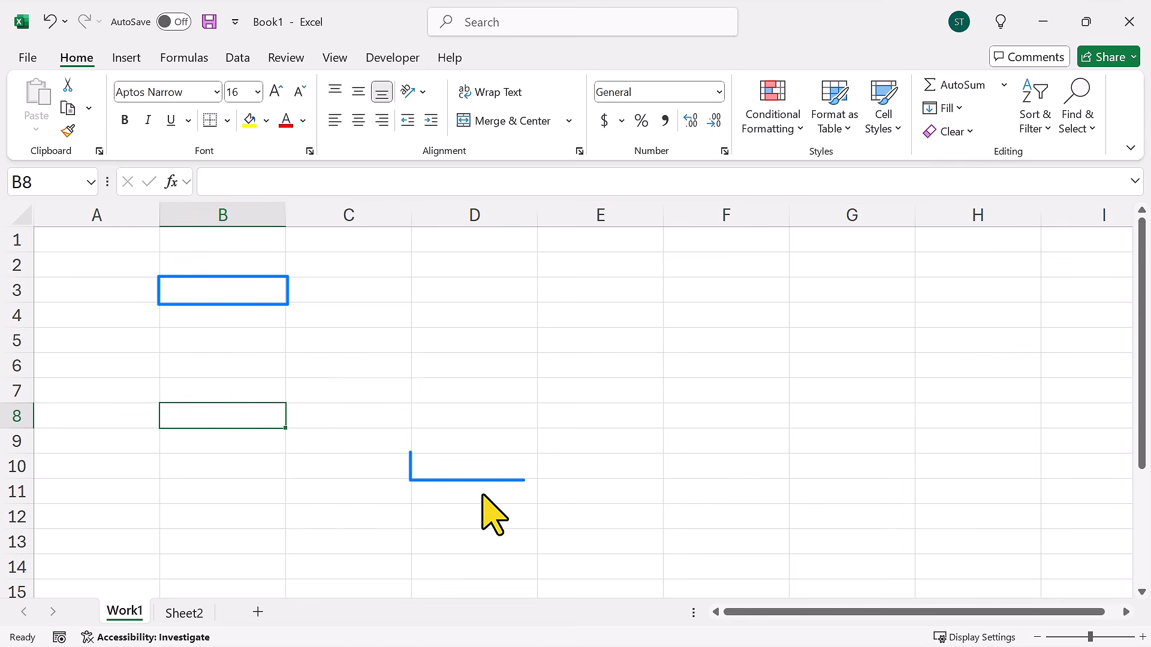
- Select the cell range B3:D10, and then select the separate ranges B3:C9 and E3:F9 together
{"action": "left_click", "coordinate": [238, 293]}
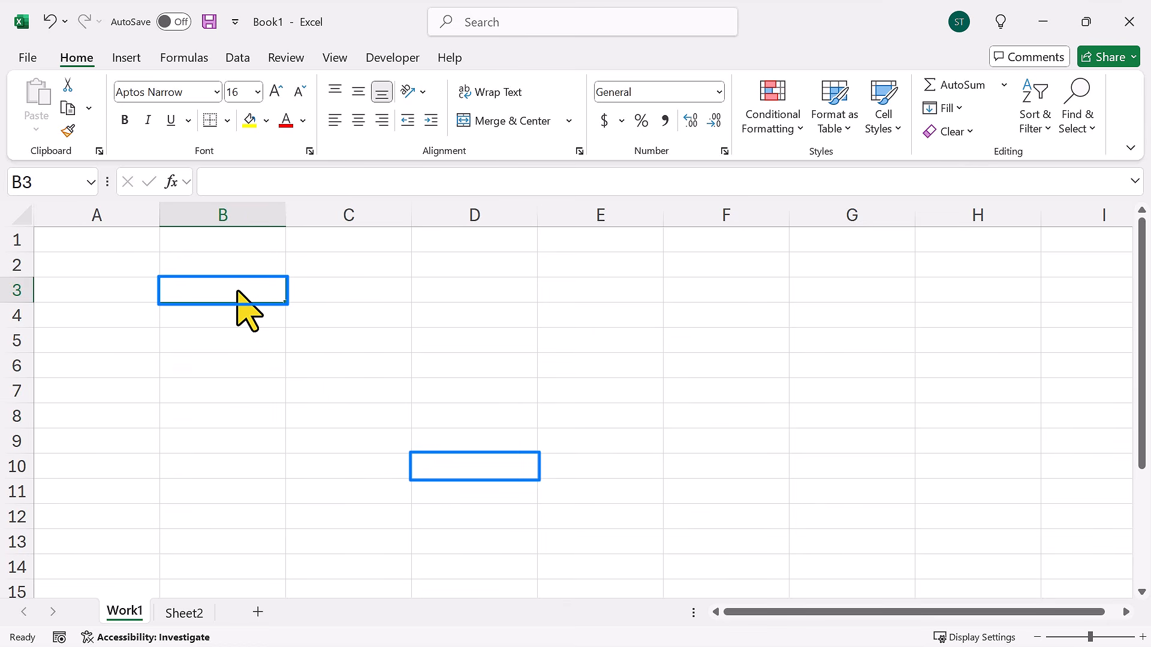
{"action": "mouse_move", "coordinate": [238, 293]}
{"action": "left_mouse_down"}
{"action": "mouse_move", "coordinate": [424, 466]}
{"action": "mouse_move", "coordinate": [469, 479]}
{"action": "left_mouse_up"}
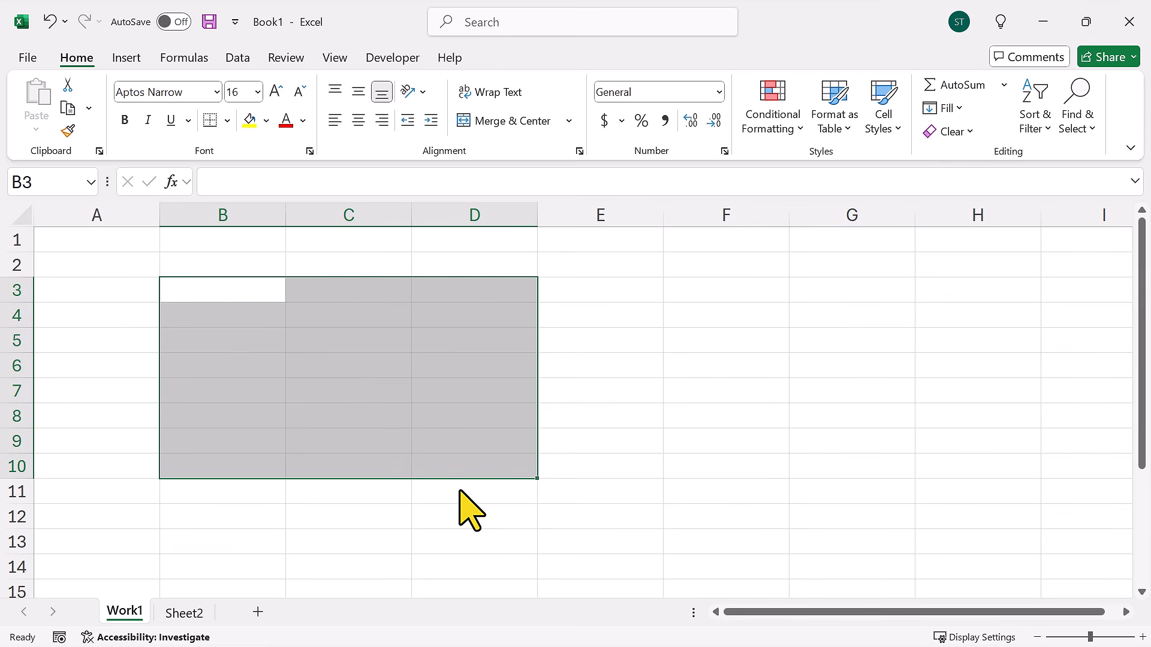
{"action": "left_click", "coordinate": [459, 495]}
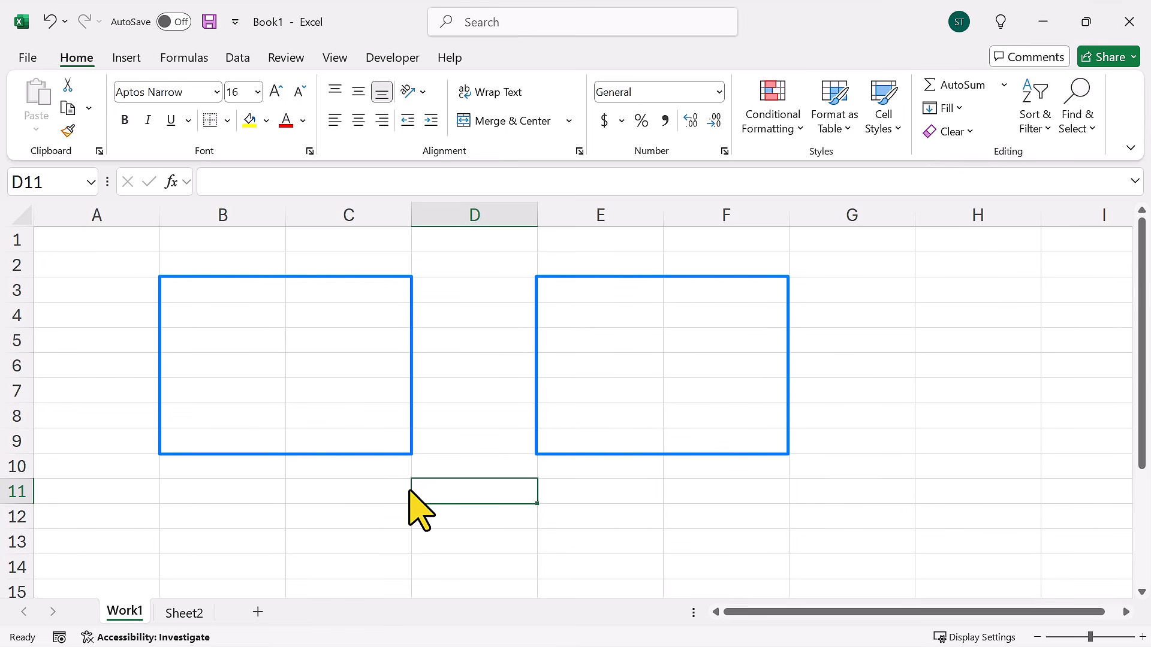
{"action": "left_click_drag", "start_coordinate": [247, 294], "coordinate": [341, 433]}
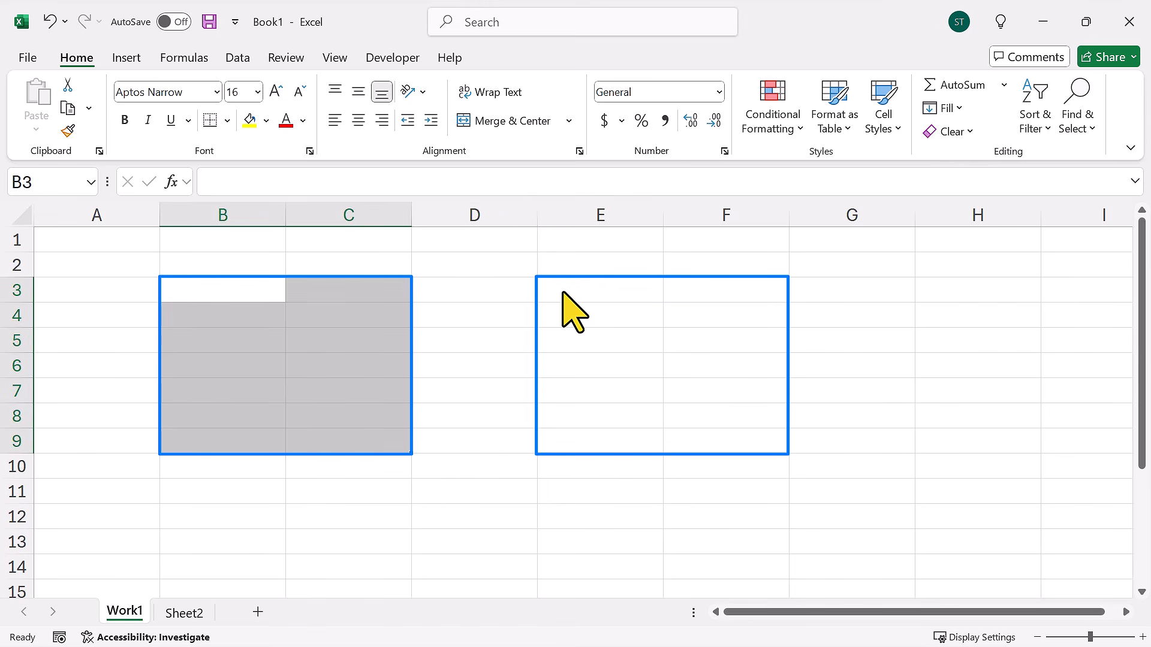
{"action": "mouse_move", "coordinate": [563, 293]}
{"action": "left_mouse_down"}
{"action": "mouse_move", "coordinate": [578, 417]}
{"action": "mouse_move", "coordinate": [722, 455]}
{"action": "mouse_move", "coordinate": [726, 438]}
{"action": "left_mouse_up"}
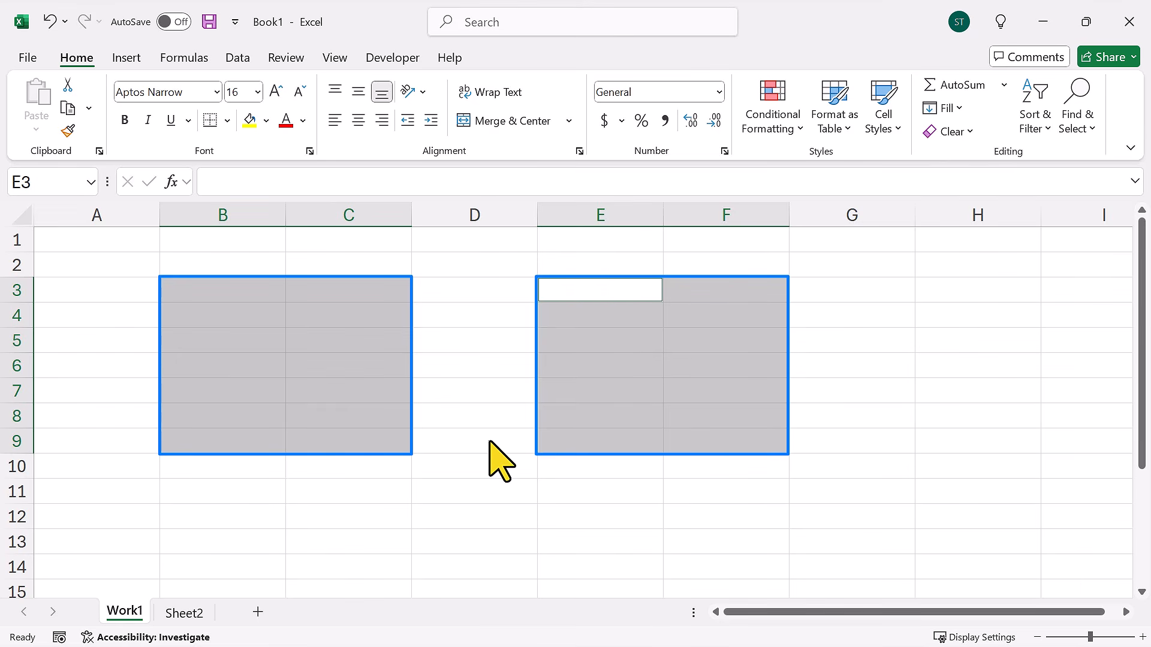
- Enter 100 directly in cell D4 and erase the entry
{"action": "left_click", "coordinate": [446, 316]}
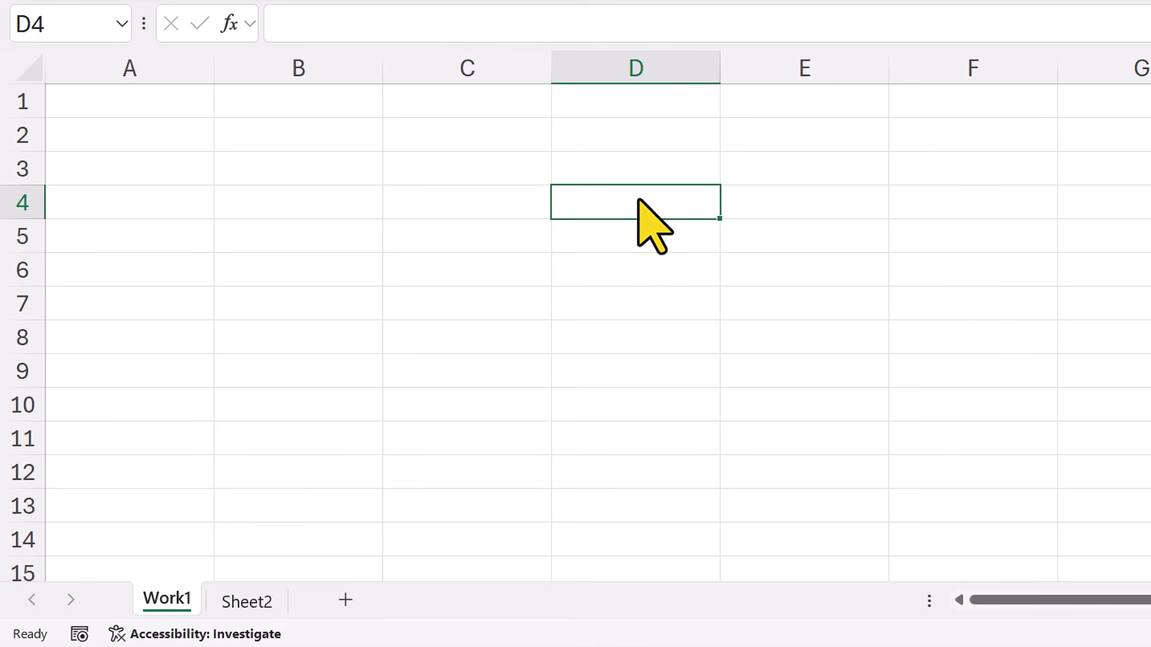
{"action": "type", "text": "100"}
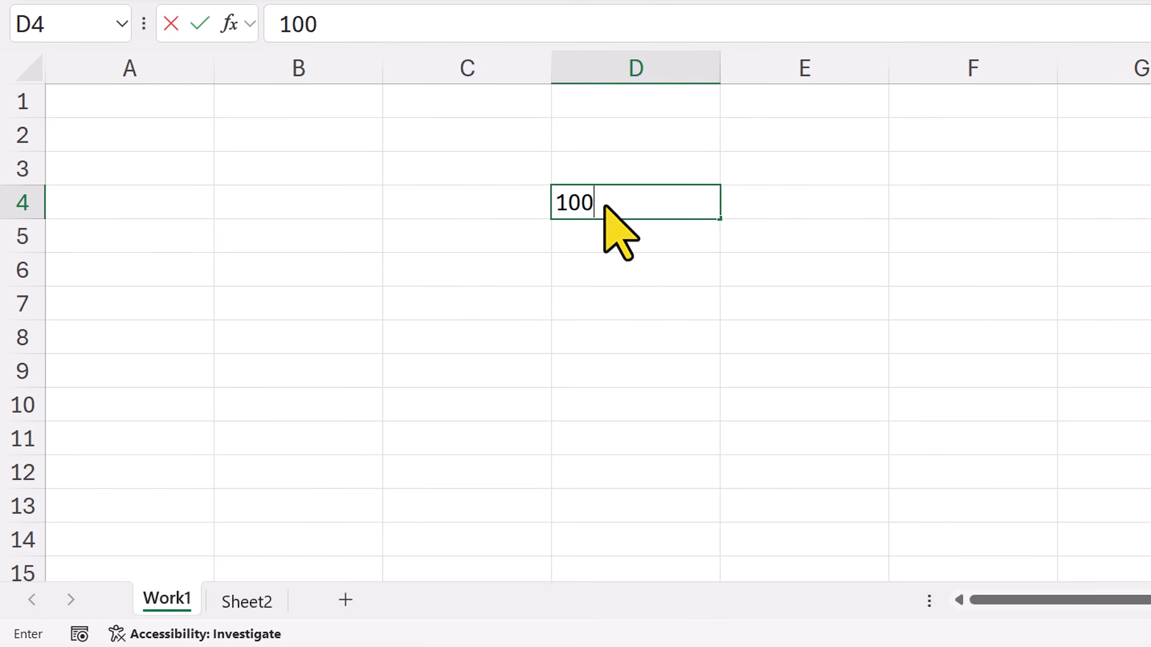
{"action": "left_click_drag", "start_coordinate": [604, 206], "coordinate": [504, 195]}
{"action": "key", "text": "BackSpace"}
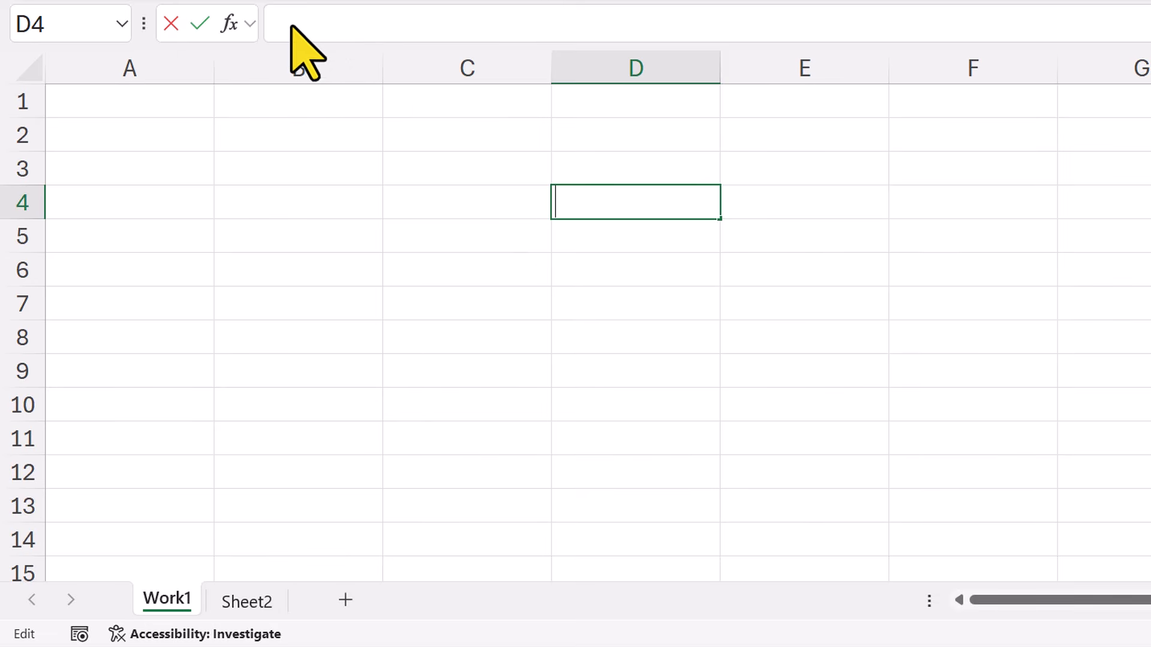
- Enter 11111 for cell D4 through the formula bar and clear it, leaving the cell
{"action": "type", "text": "11111"}
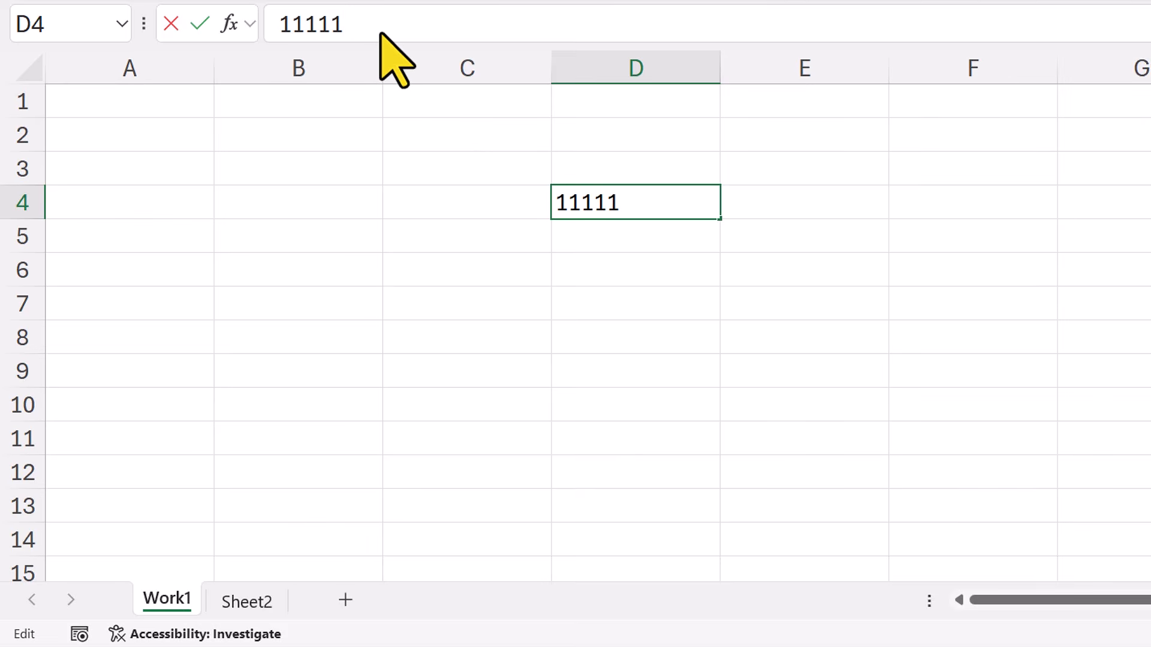
{"action": "left_click_drag", "start_coordinate": [343, 24], "coordinate": [252, 25]}
{"action": "key", "text": "BackSpace"}
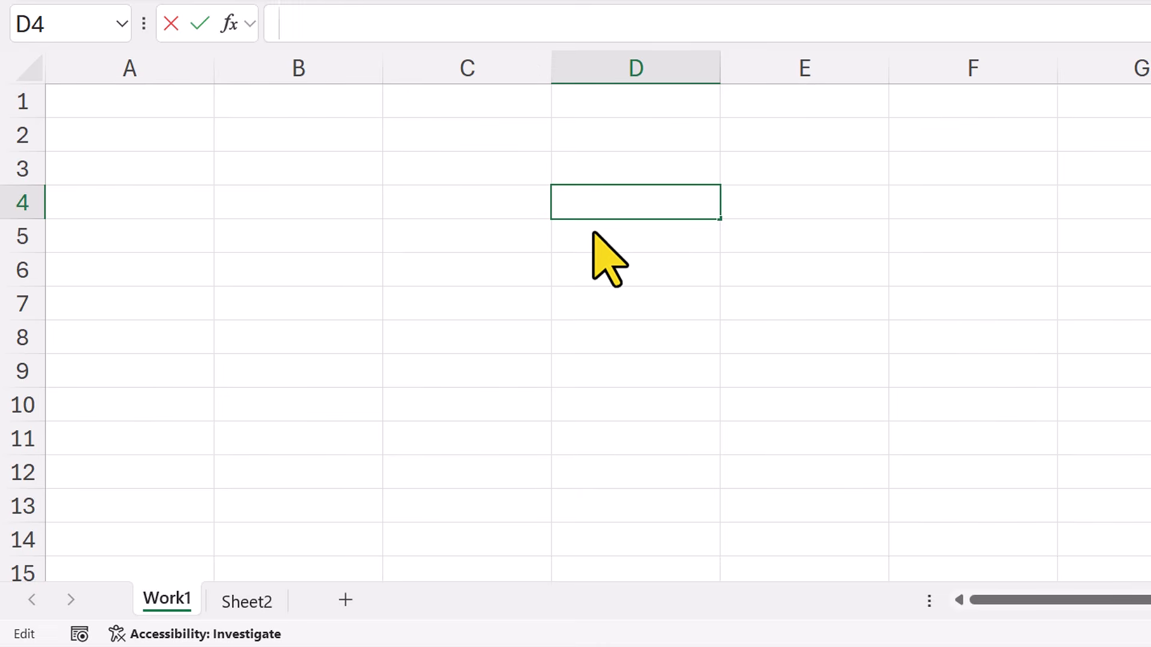
{"action": "left_click", "coordinate": [451, 214]}
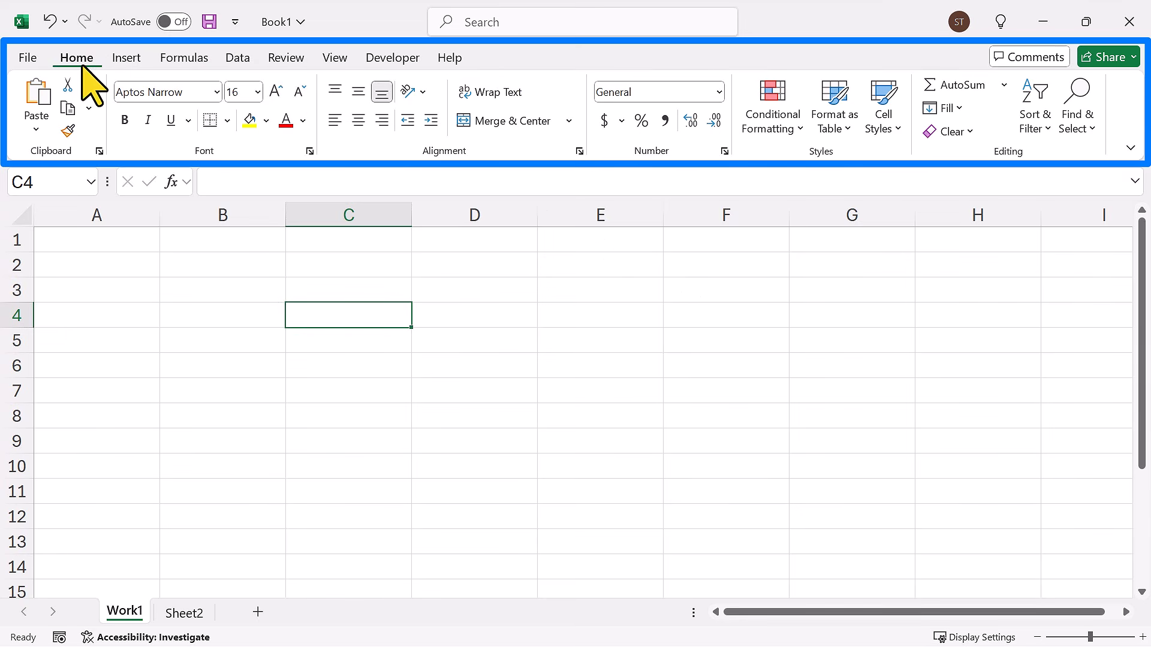
{"action": "left_click", "coordinate": [124, 58]}
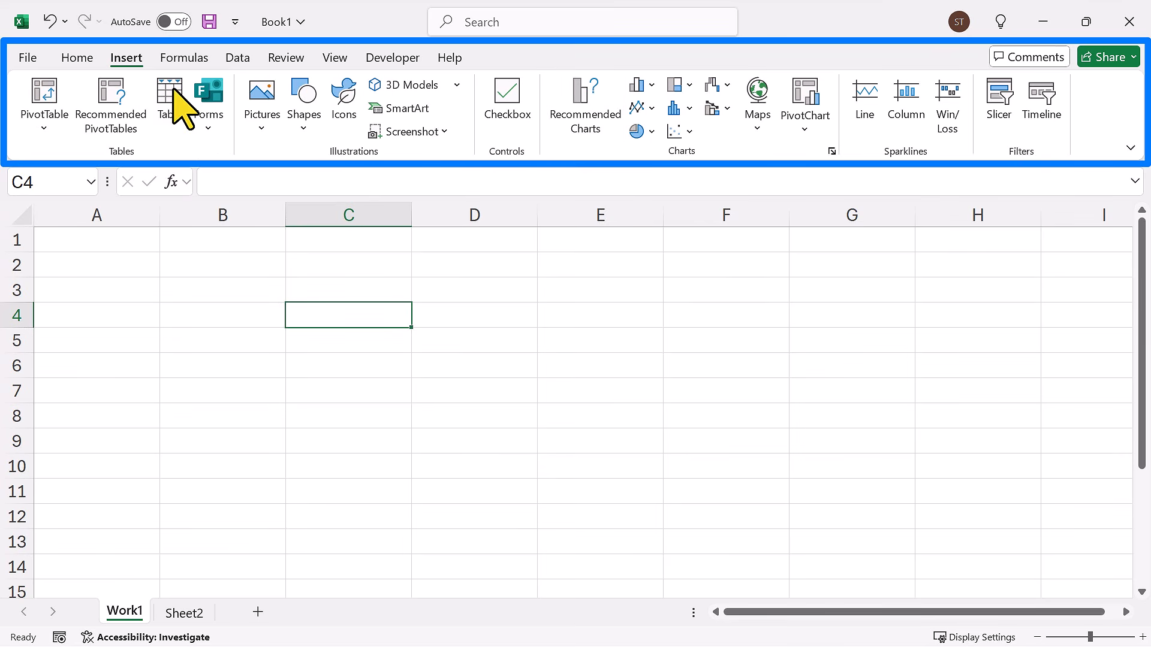
{"action": "left_click", "coordinate": [77, 60]}
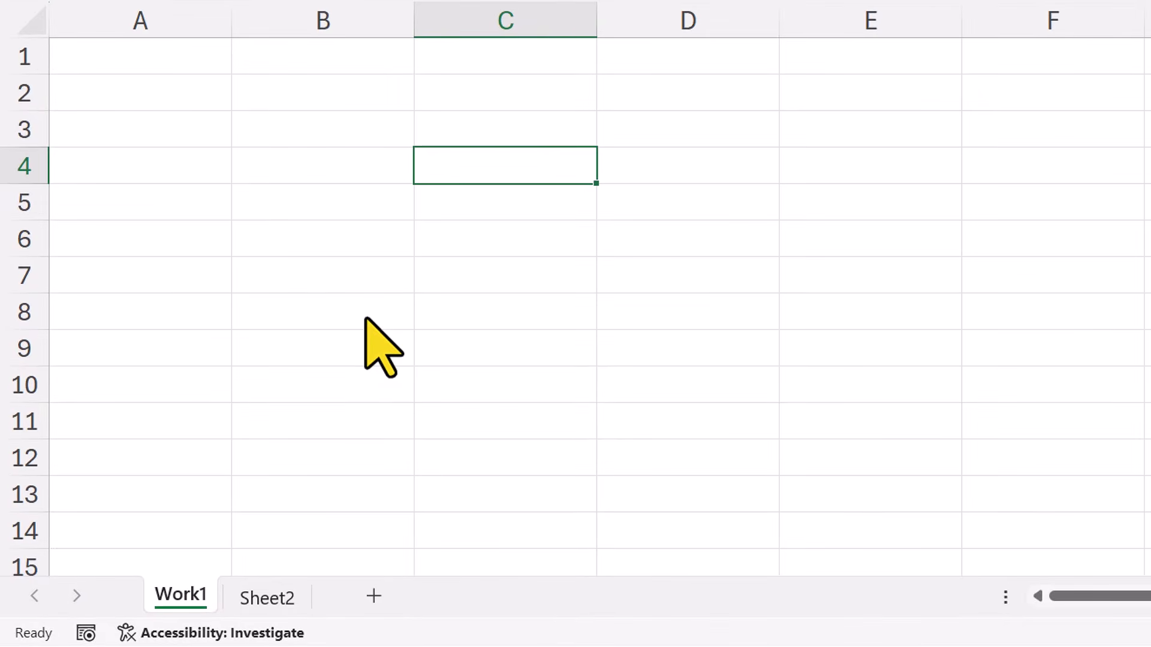
- Enter the text "Typing" in cell B7
{"action": "left_click", "coordinate": [360, 277]}
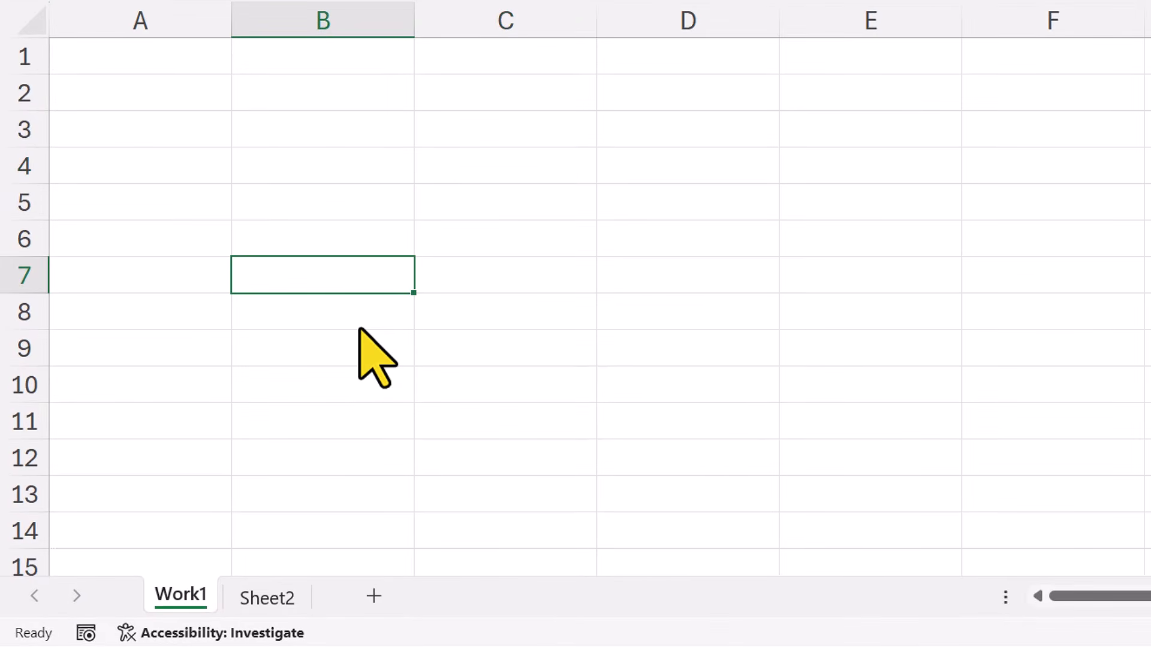
{"action": "key", "text": "Right"}
{"action": "key", "text": "Right"}
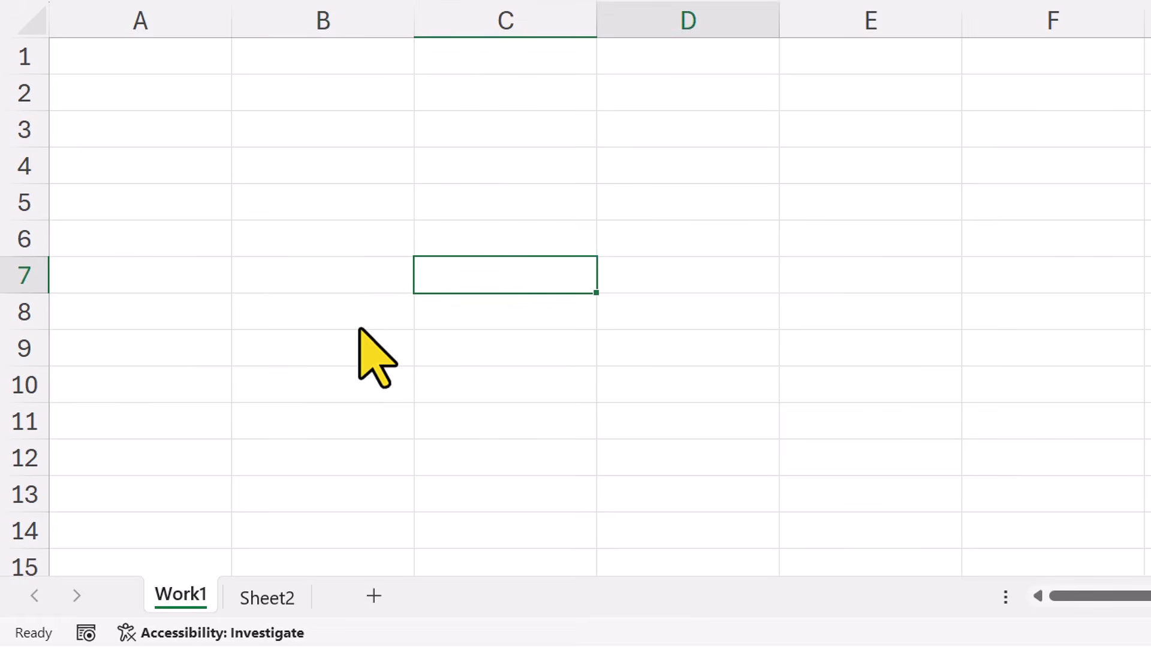
{"action": "key", "text": "Left"}
{"action": "key", "text": "Left"}
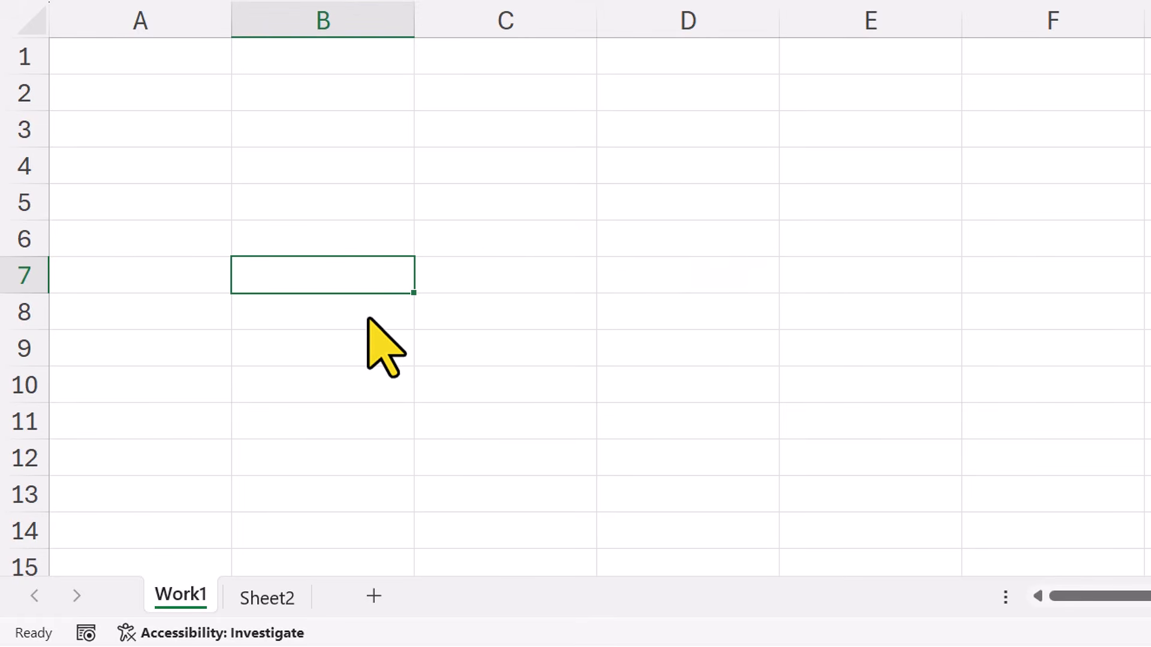
{"action": "type", "text": "Typing"}
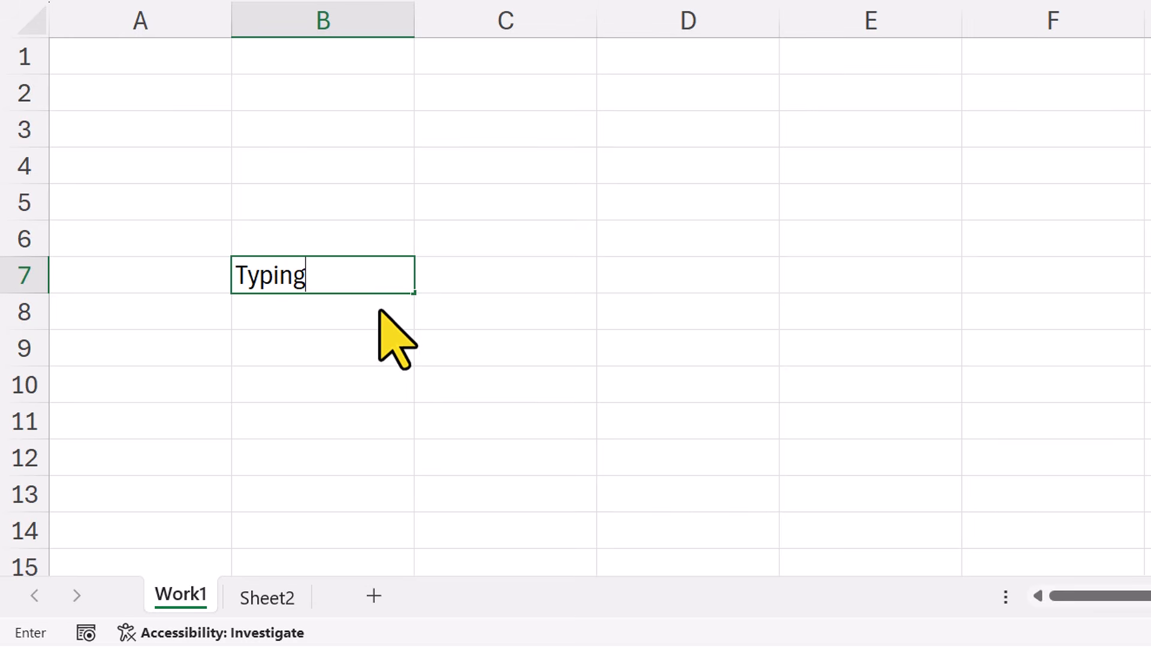
{"action": "left_click", "coordinate": [461, 275]}
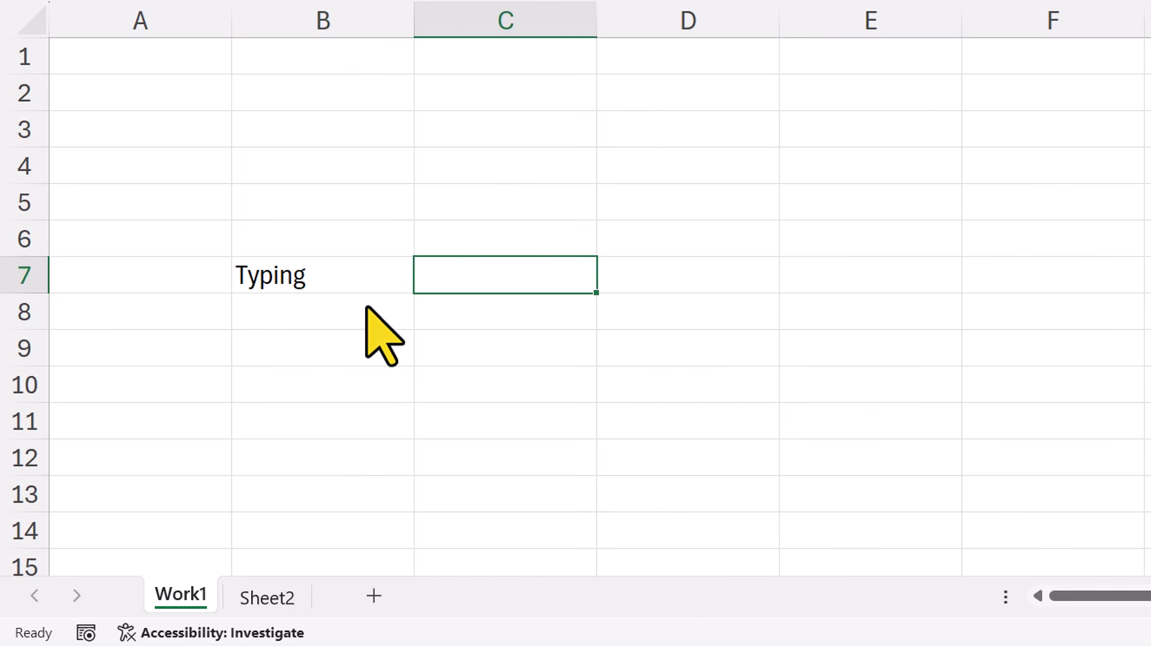
- Append 123 to the text in cell B7 so it reads "Typing123", and reselect the cell
{"action": "double_click", "coordinate": [347, 278]}
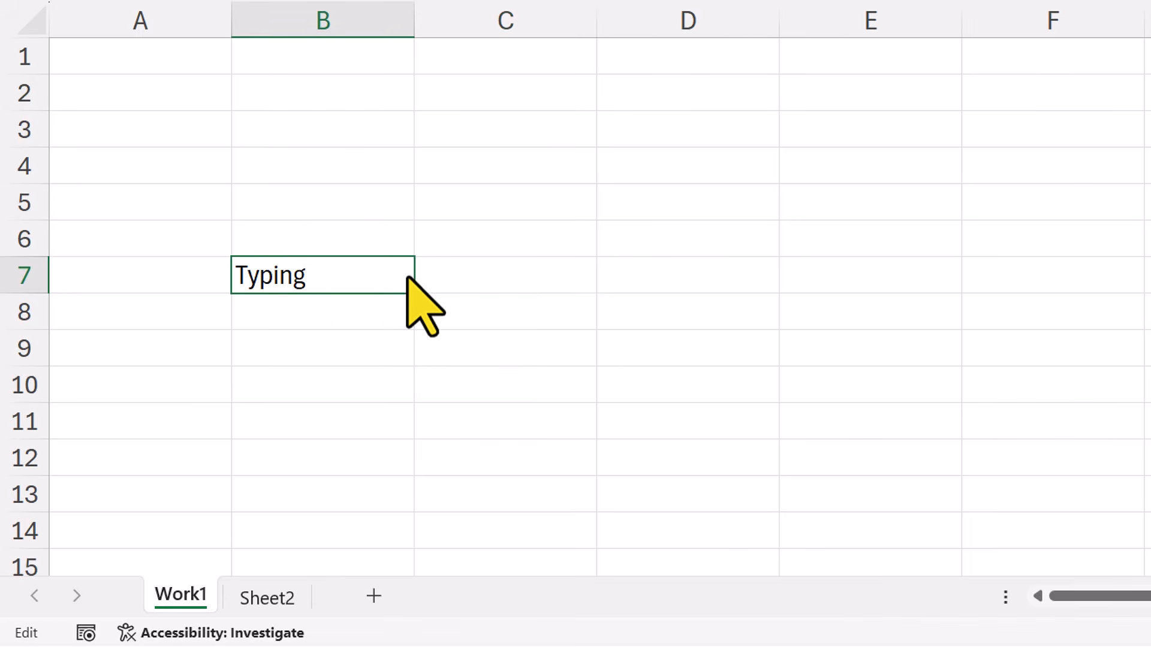
{"action": "type", "text": "123"}
{"action": "left_click", "coordinate": [384, 307]}
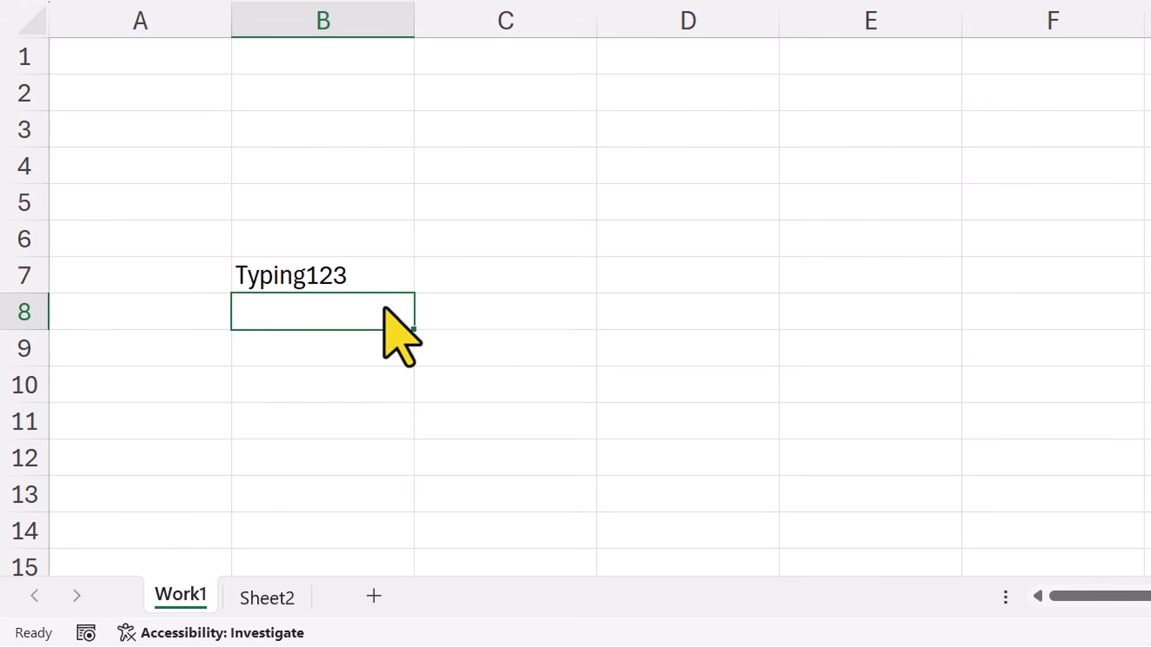
{"action": "key", "text": "Up"}
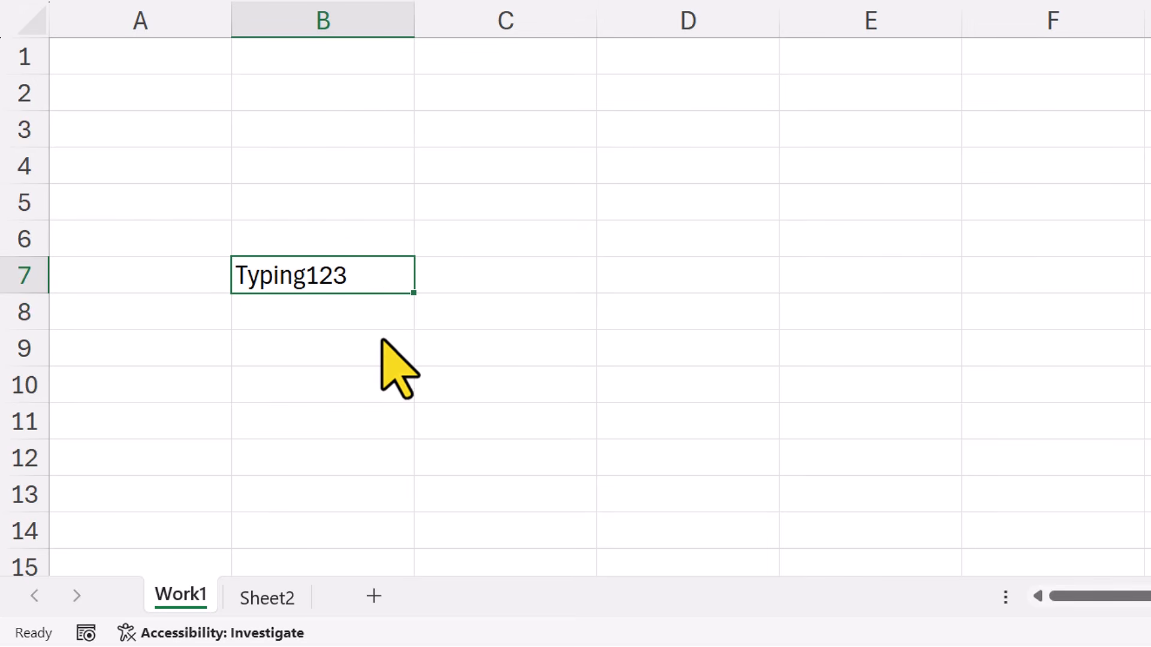
- Clear cell B7 and enter the headers EMPLOYEE NAME in cell A1 and SALARY in cell B1
{"action": "key", "text": "Delete"}
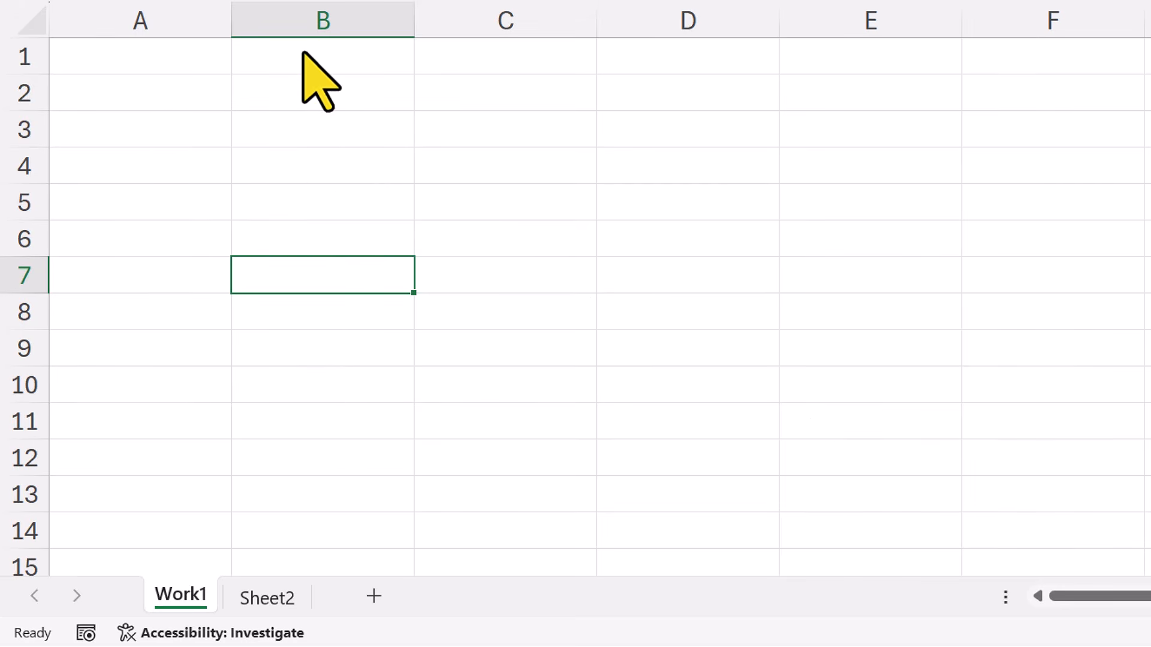
{"action": "left_click", "coordinate": [182, 62]}
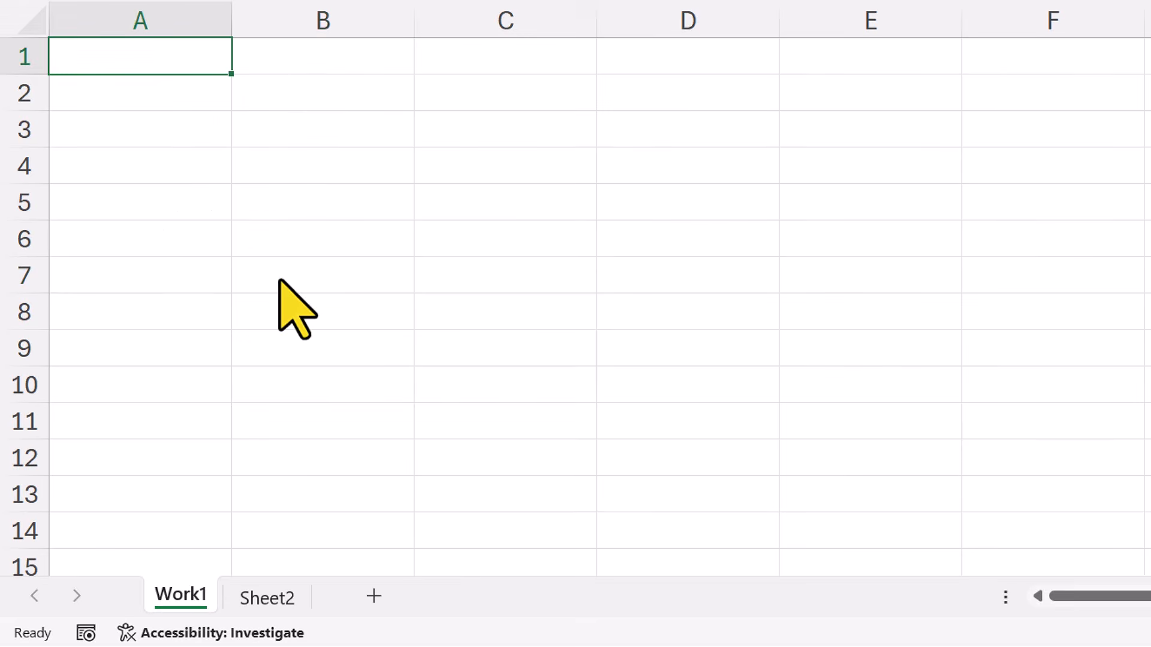
{"action": "type", "text": "EMPLOYEE NAME"}
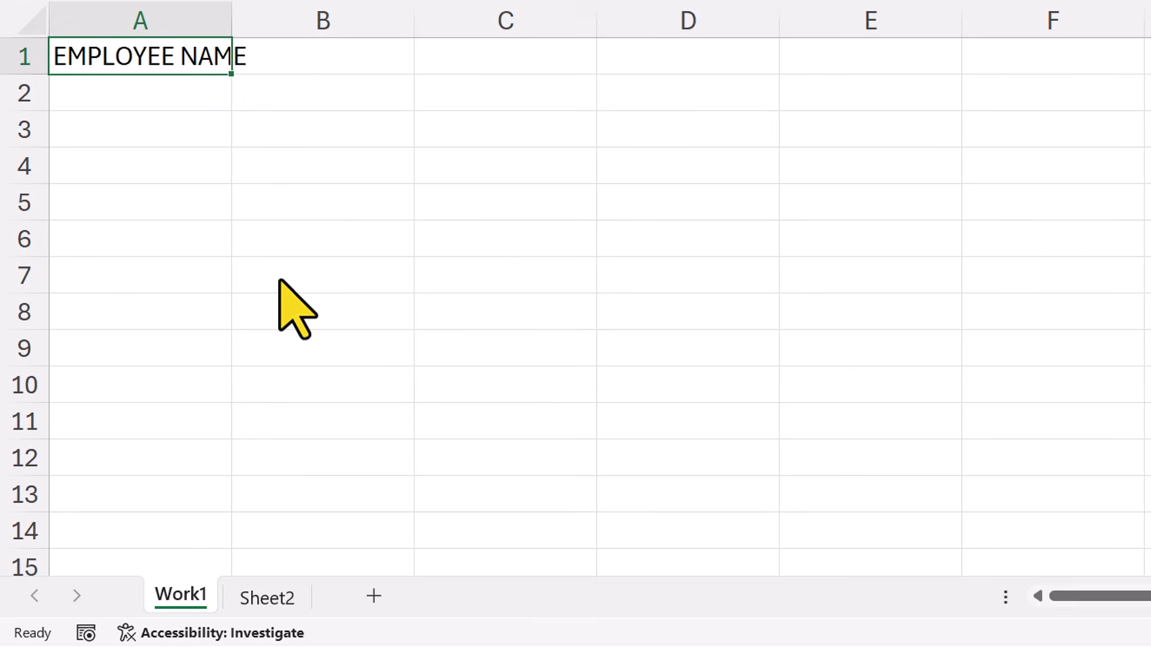
{"action": "key", "text": "Tab"}
{"action": "type", "text": "SALARY"}
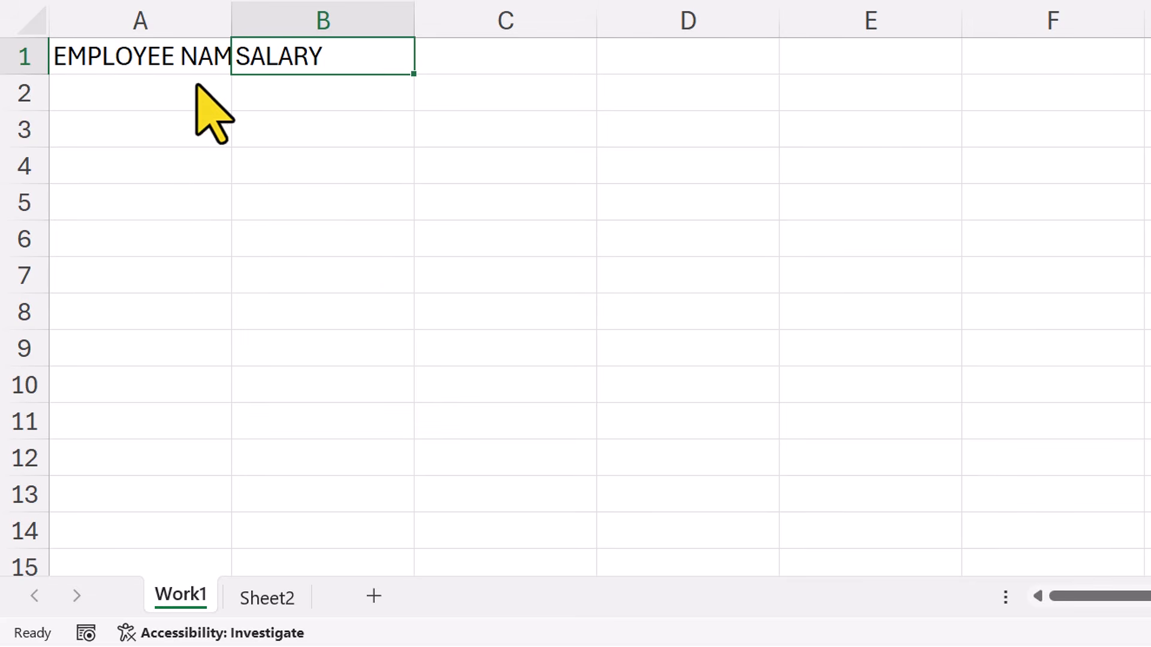
- Enter the first two employees' full names in A2 and A3, with salaries 85000 and 79000 beside them
{"action": "left_click", "coordinate": [179, 101]}
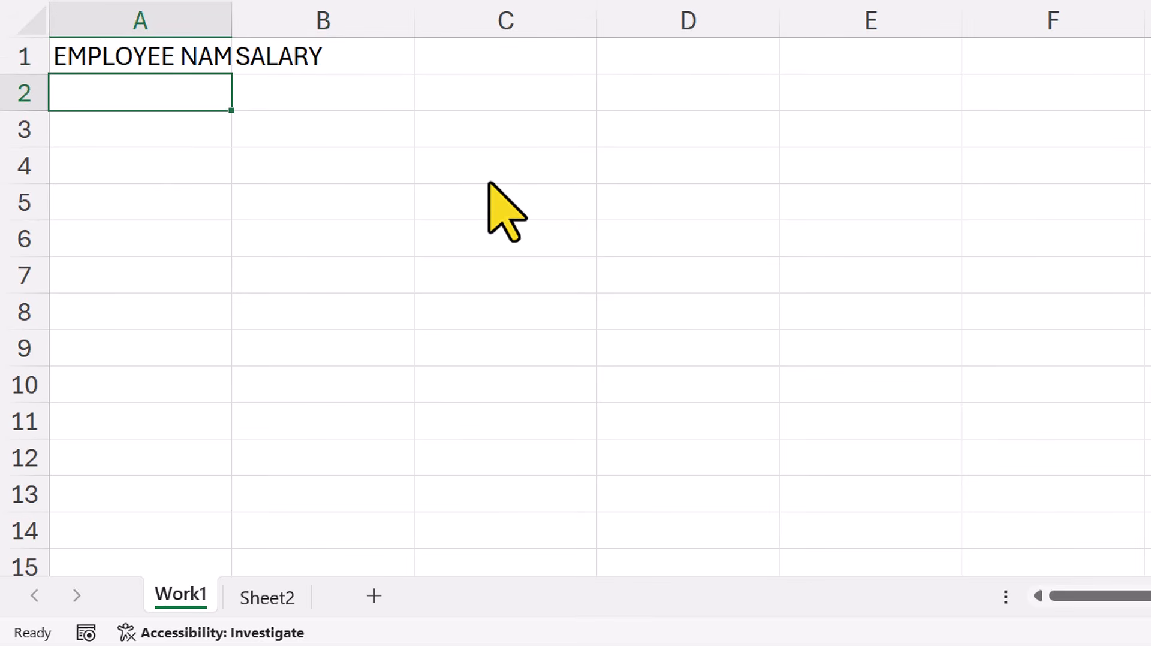
{"action": "type", "text": "Brittany James"}
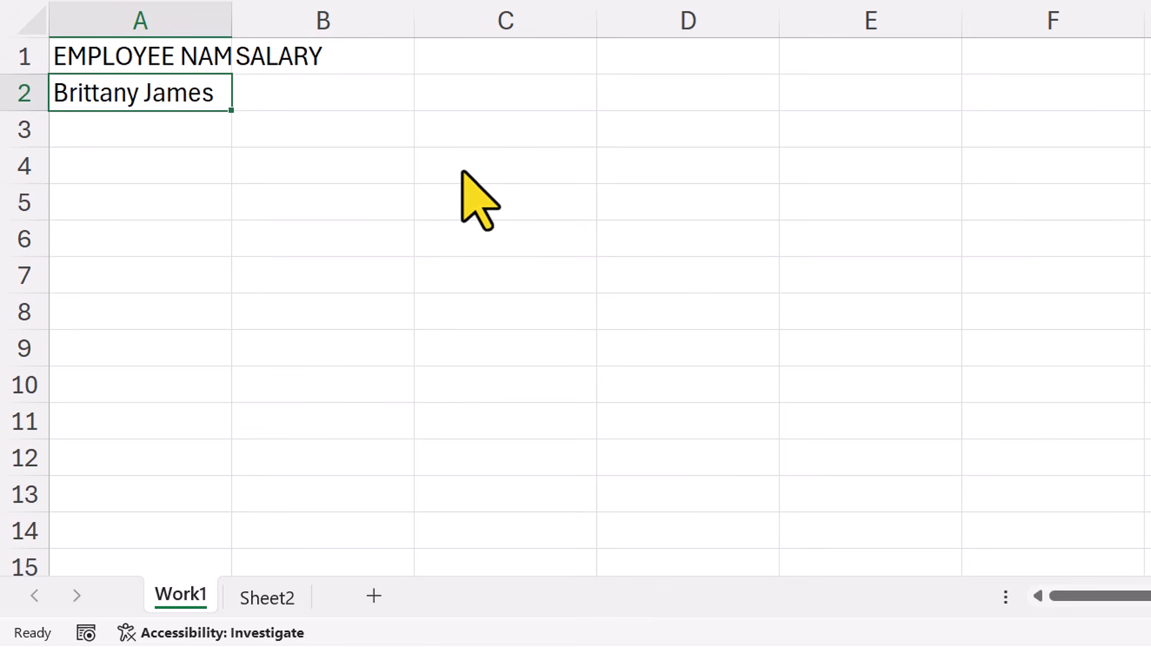
{"action": "left_click", "coordinate": [327, 77]}
{"action": "type", "text": "85000"}
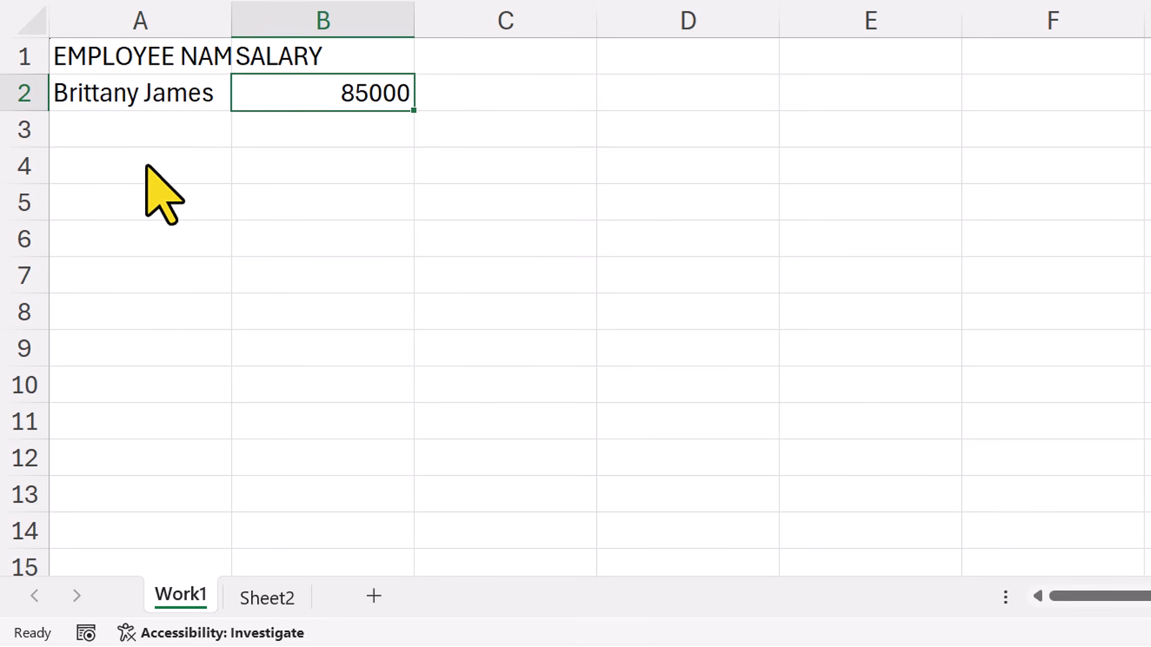
{"action": "left_click", "coordinate": [147, 165]}
{"action": "type", "text": "Stephan Robert"}
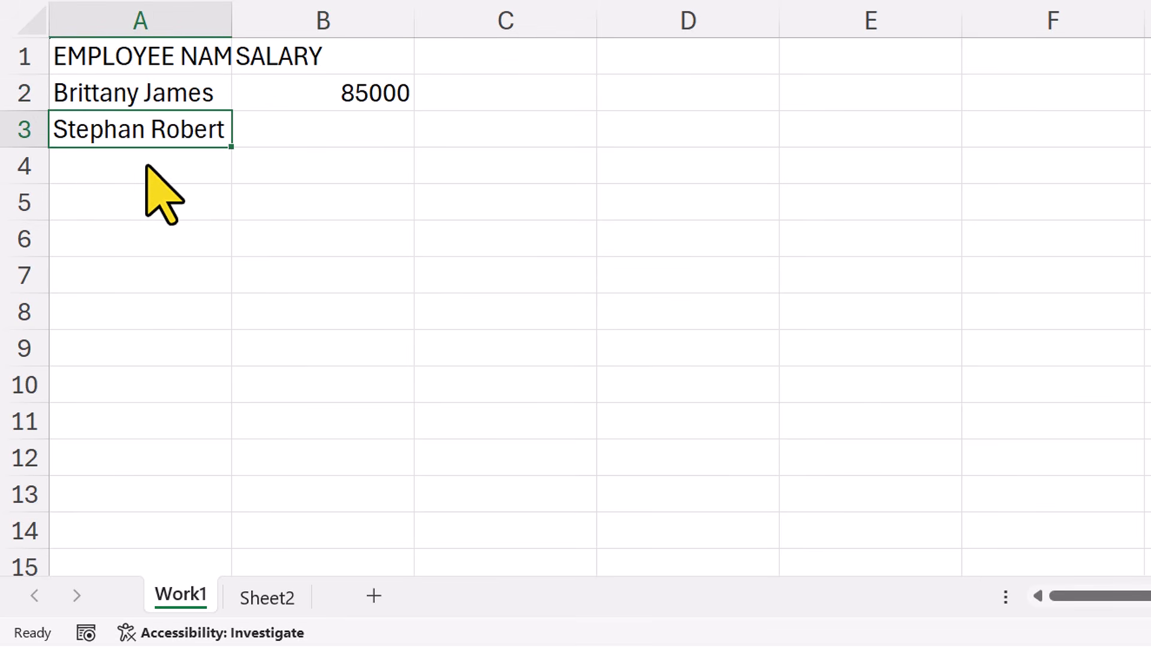
{"action": "key", "text": "Tab"}
{"action": "type", "text": "79000"}
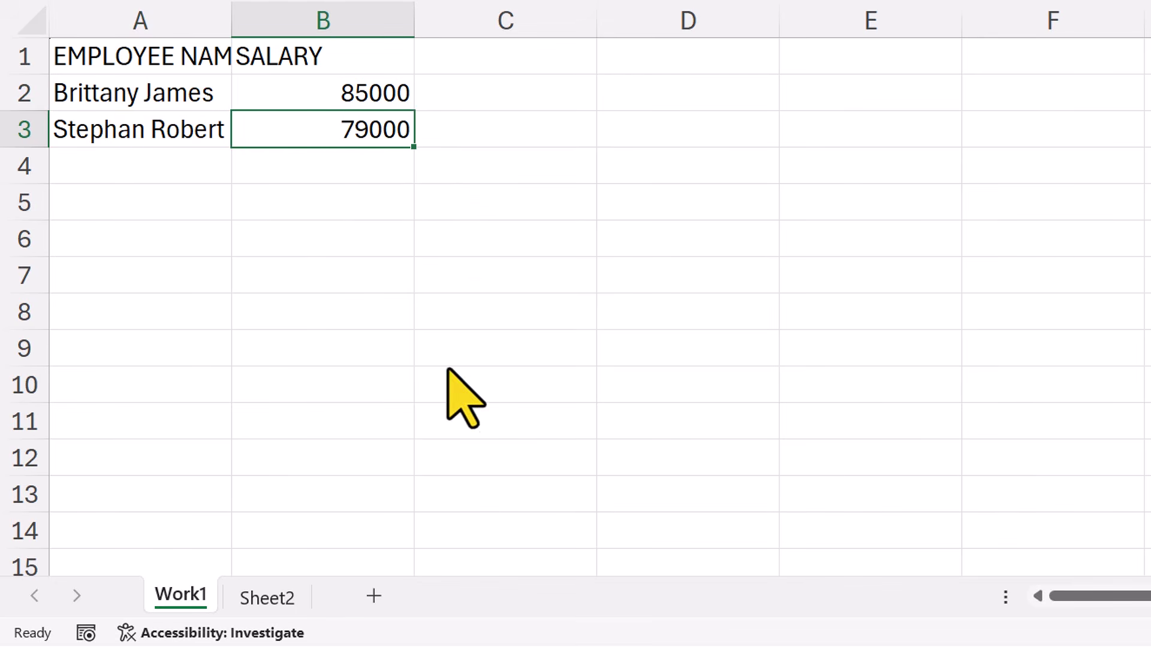
- Enter the remaining employees' names in A4:A11 with salaries 82000, 93000, 77000, 89000, 99000, 91000, 98000 and 78000 in column B
{"action": "key", "text": "Return"}
{"action": "type", "text": "Christopher Josh"}
{"action": "key", "text": "Tab"}
{"action": "type", "text": "82000"}
{"action": "key", "text": "Return"}
{"action": "type", "text": "Anastasia Marcus"}
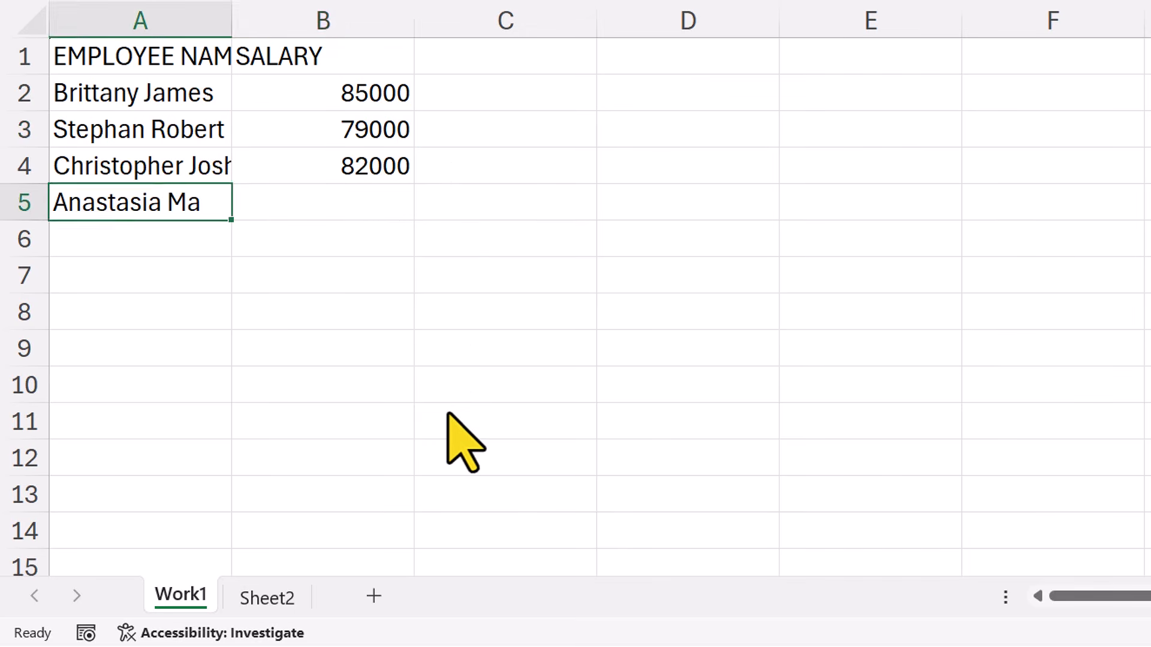
{"action": "key", "text": "Tab"}
{"action": "type", "text": "93000"}
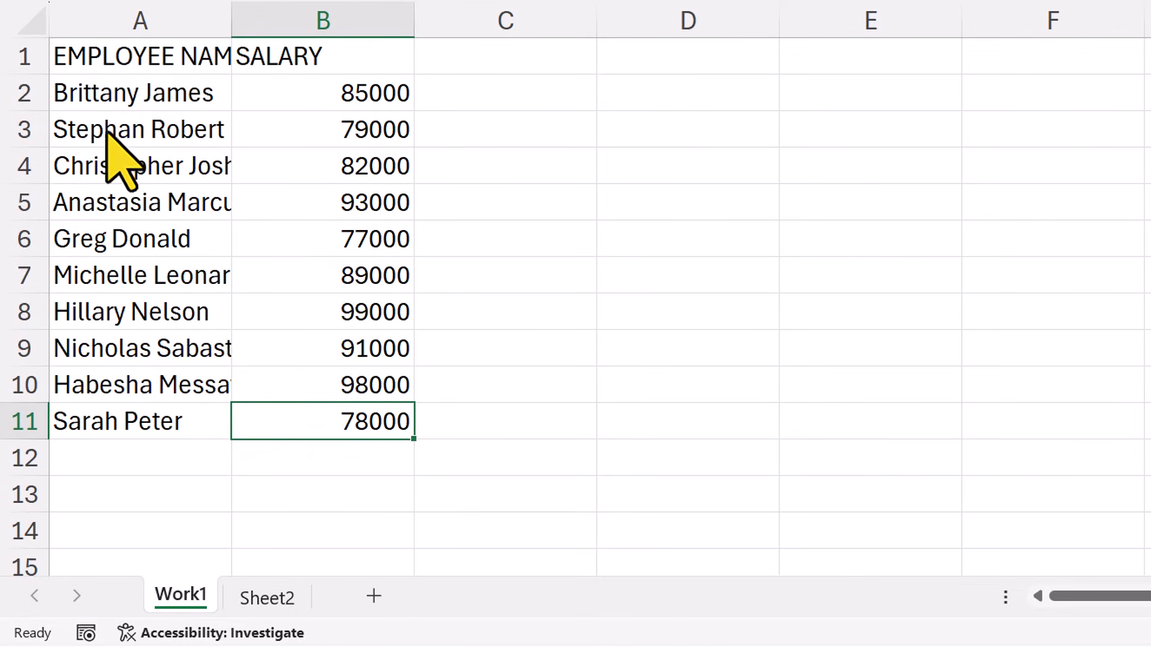
- AutoFit the width of all columns to their contents and manually widen columns A and B a little further
{"action": "left_click", "coordinate": [33, 24]}
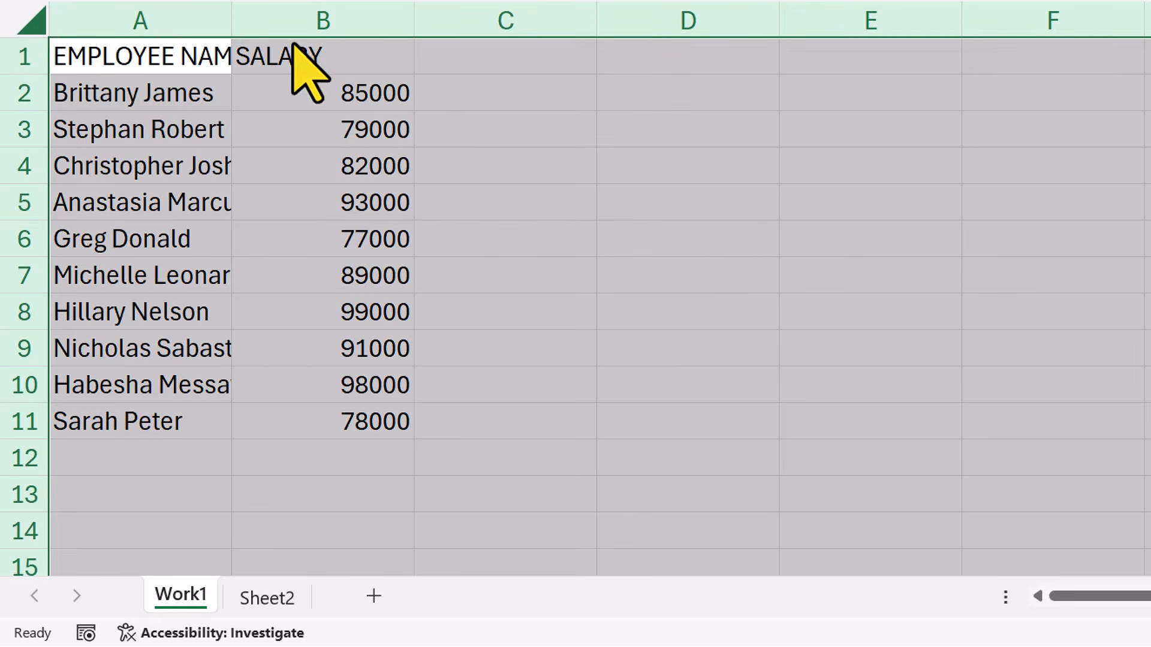
{"action": "double_click", "coordinate": [232, 24]}
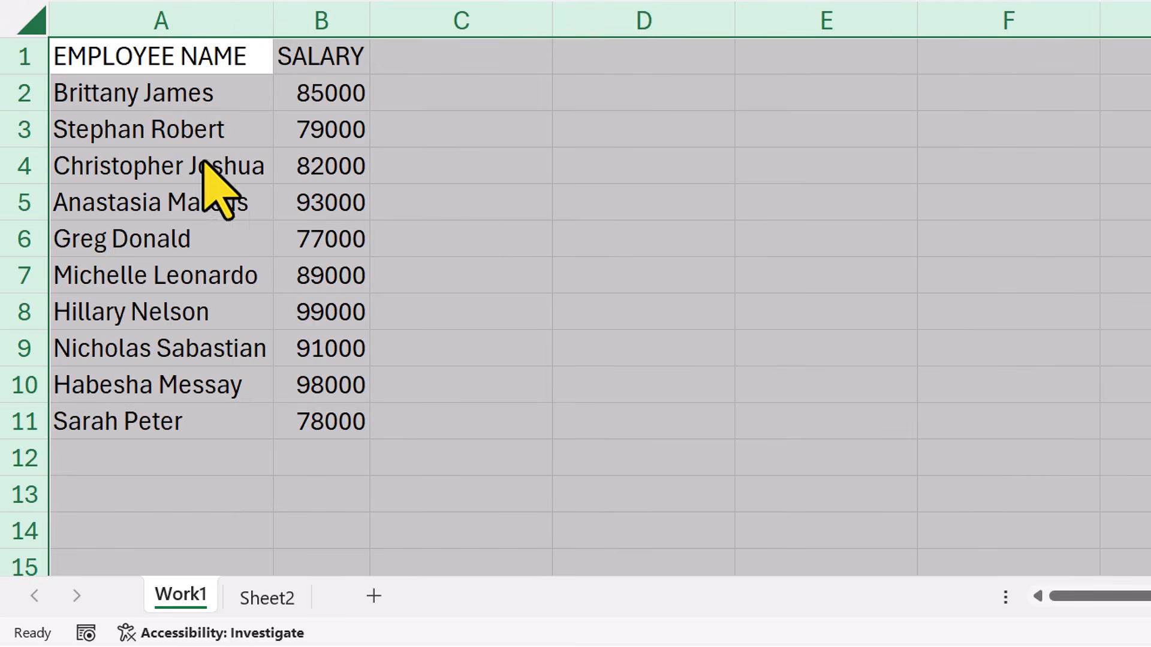
{"action": "left_click", "coordinate": [403, 198]}
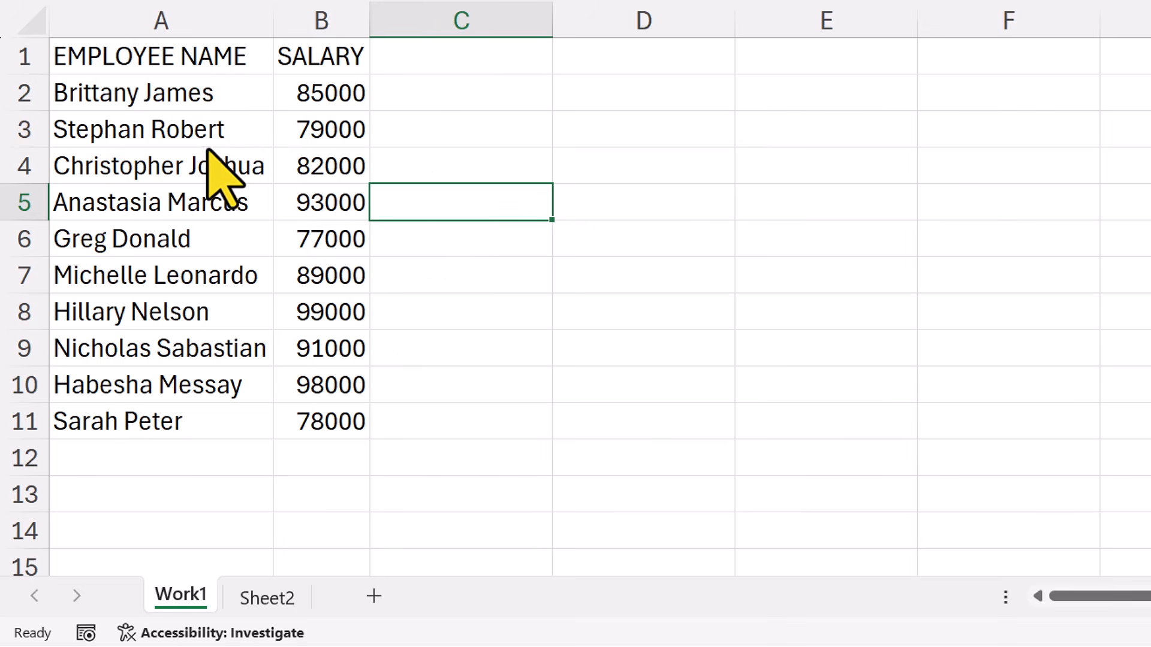
{"action": "left_click_drag", "start_coordinate": [273, 29], "coordinate": [320, 29]}
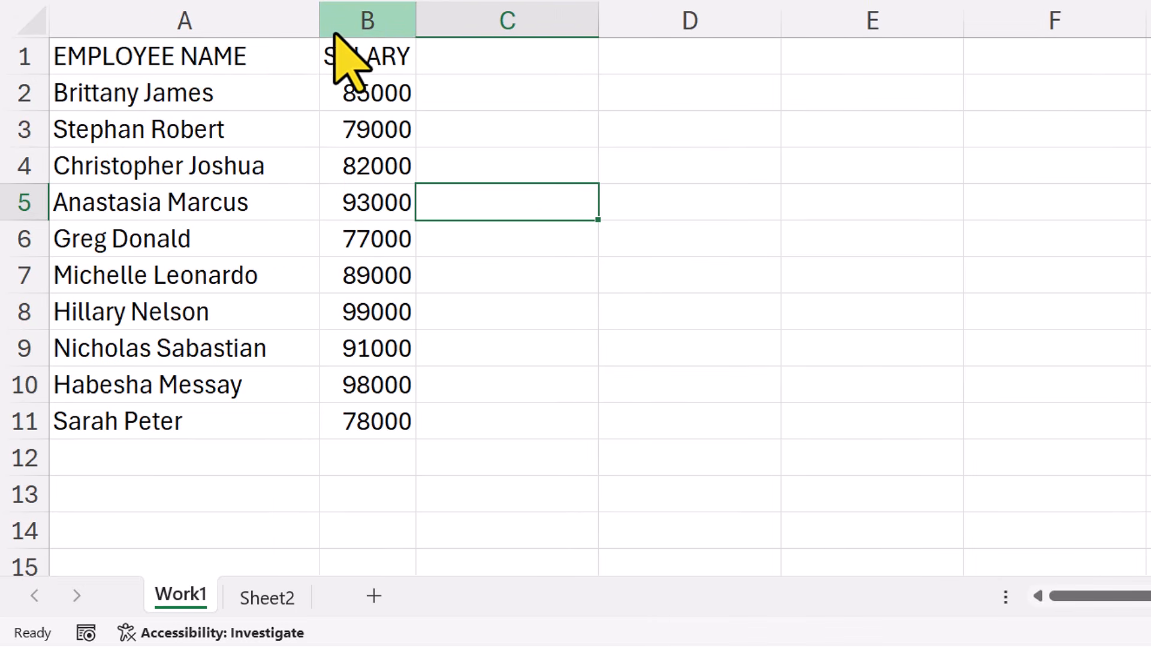
{"action": "left_click_drag", "start_coordinate": [419, 27], "coordinate": [470, 30]}
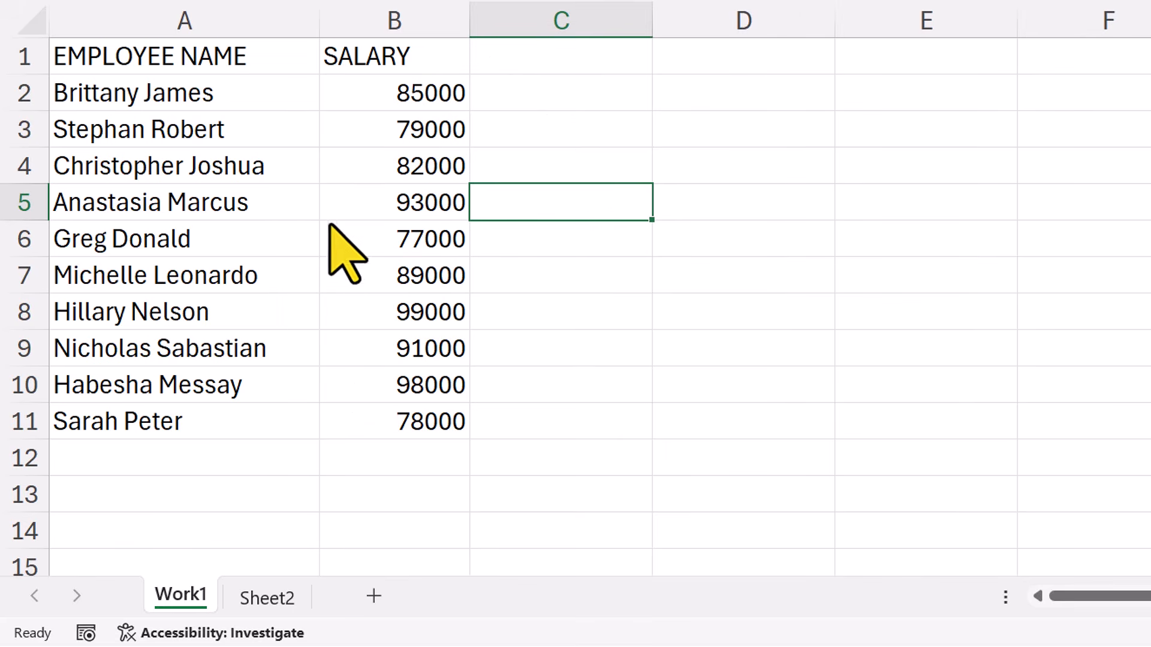
- Insert a new column before the SALARY column and enter the header YEARS OF SERVICE in cell B1
{"action": "left_click", "coordinate": [431, 24]}
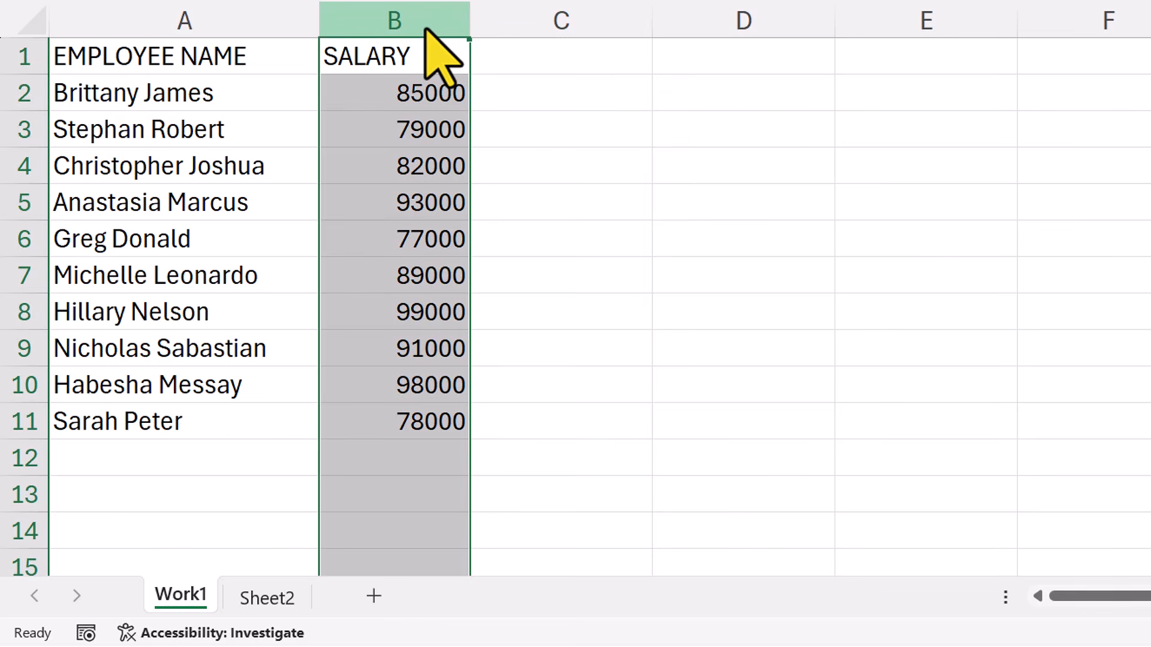
{"action": "right_click", "coordinate": [427, 29]}
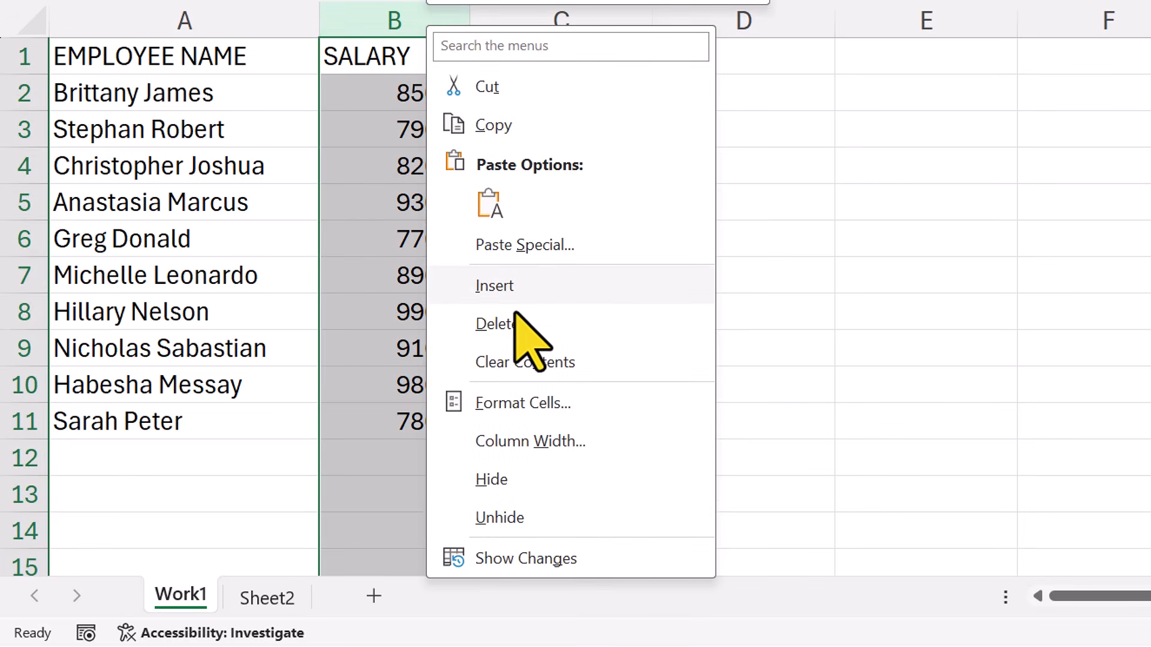
{"action": "key", "text": "Escape"}
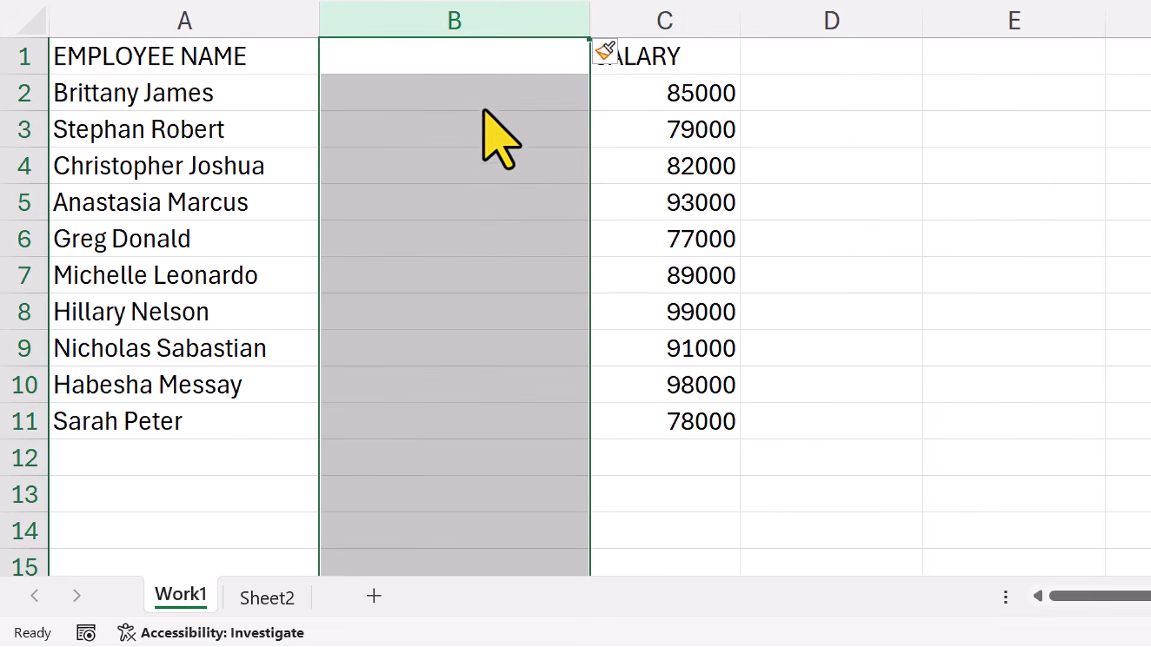
{"action": "left_click", "coordinate": [483, 69]}
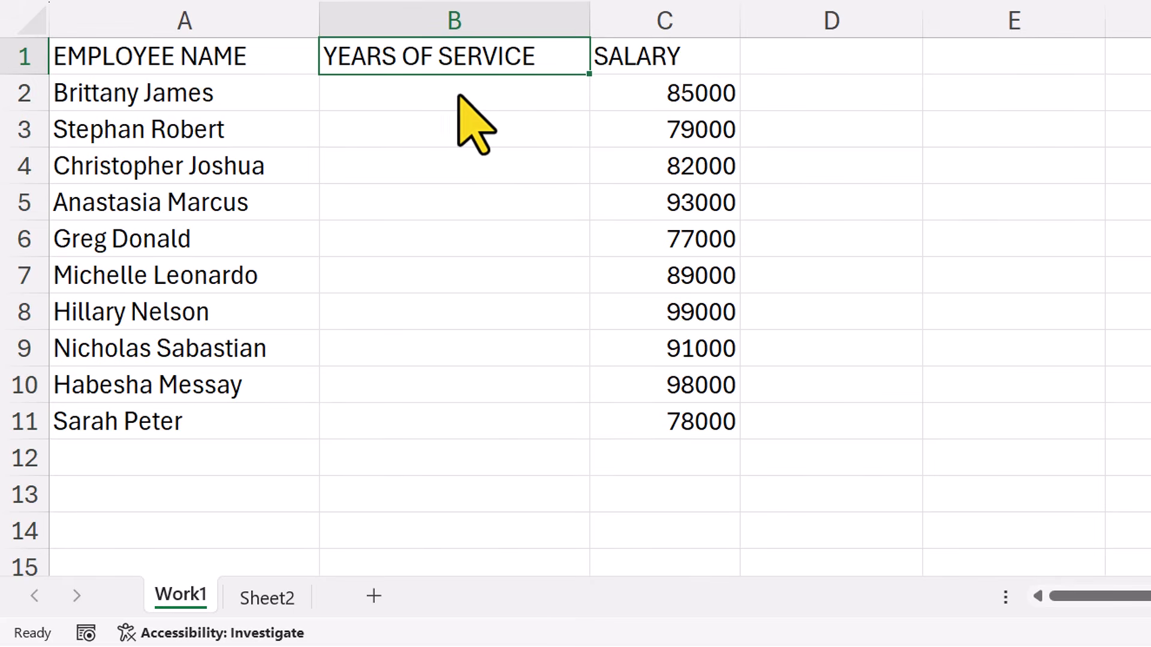
- Fill B2:B11 with the years of service 9, 4, 6, 7, 10, 3, 11, 8, 7 and 1
{"action": "key", "text": "Down"}
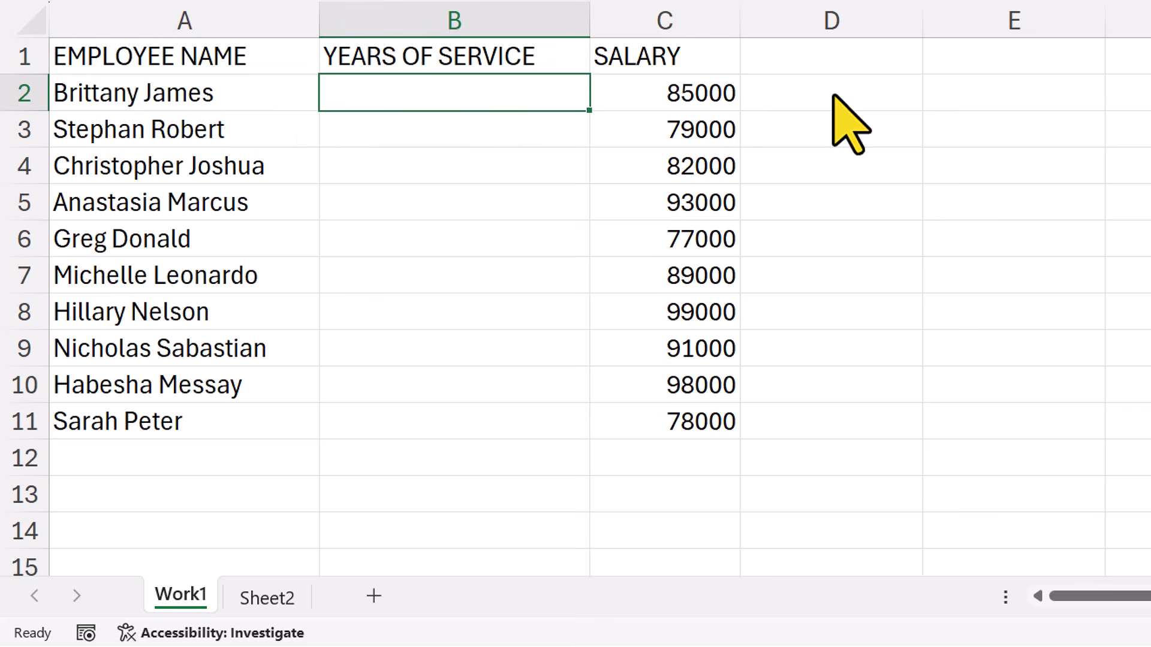
{"action": "key", "text": "Down"}
{"action": "type", "text": "4"}
{"action": "key", "text": "ctrl+Return"}
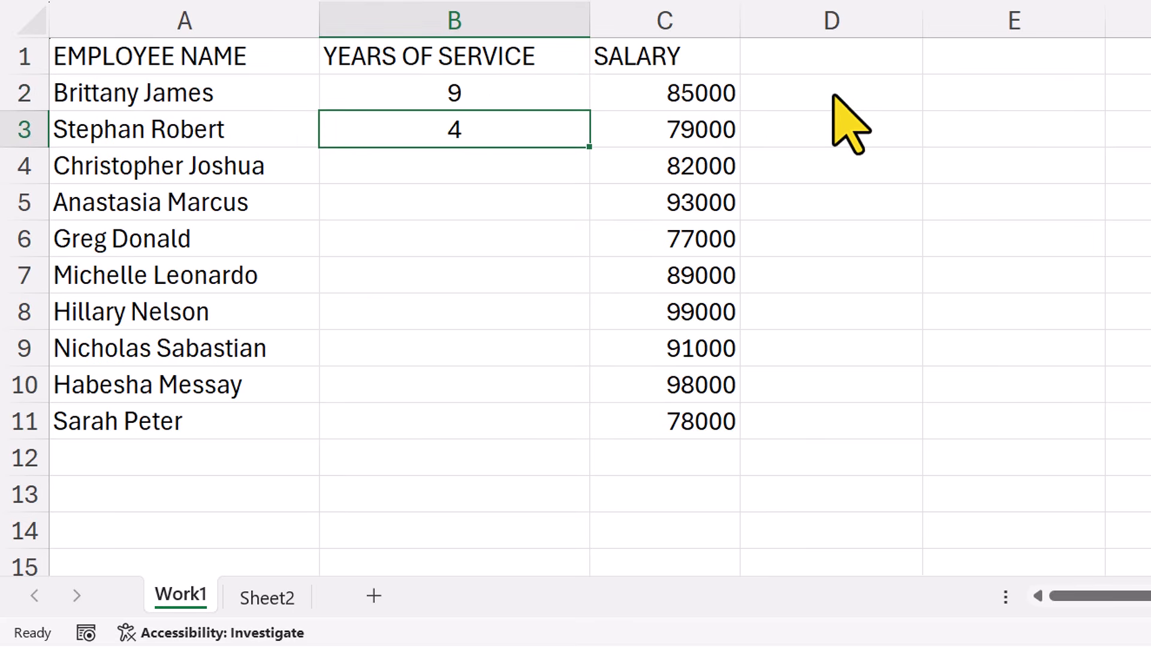
{"action": "key", "text": "Down"}
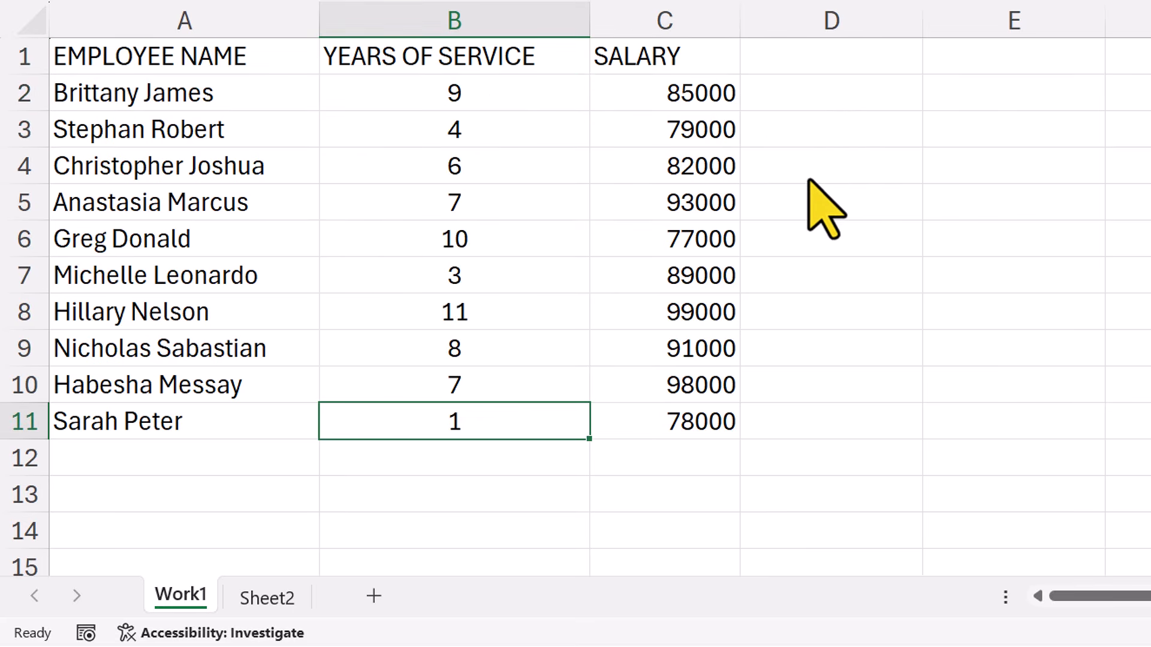
- Delete the whole YEARS OF SERVICE column and undo the deletion
{"action": "left_click", "coordinate": [521, 26]}
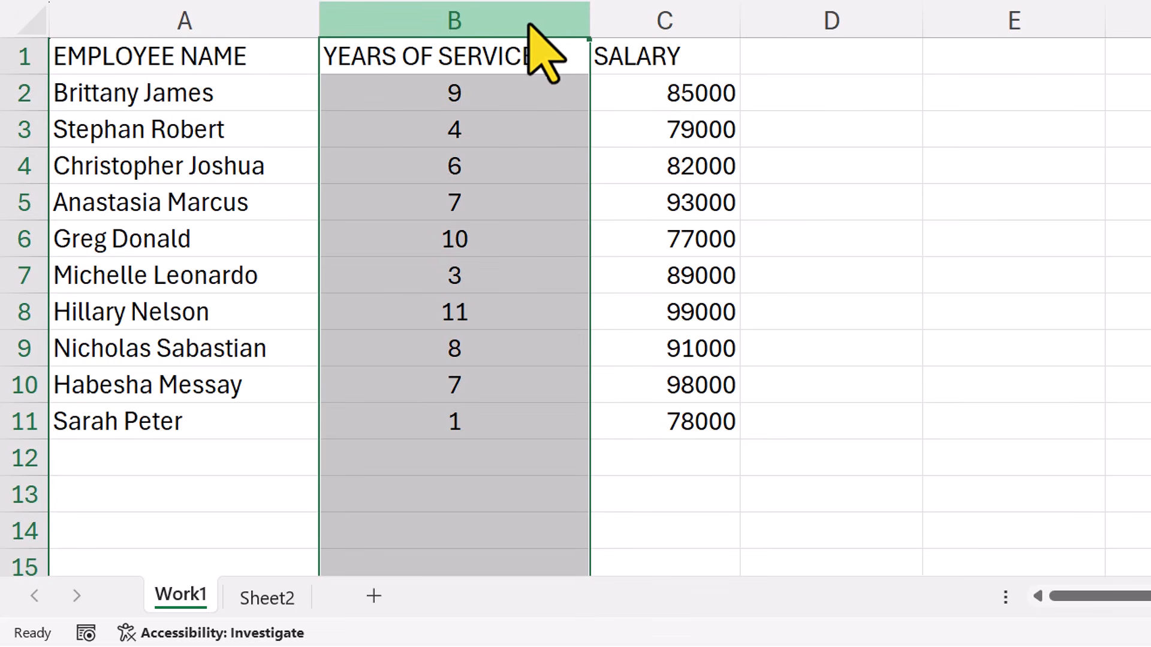
{"action": "right_click", "coordinate": [530, 26]}
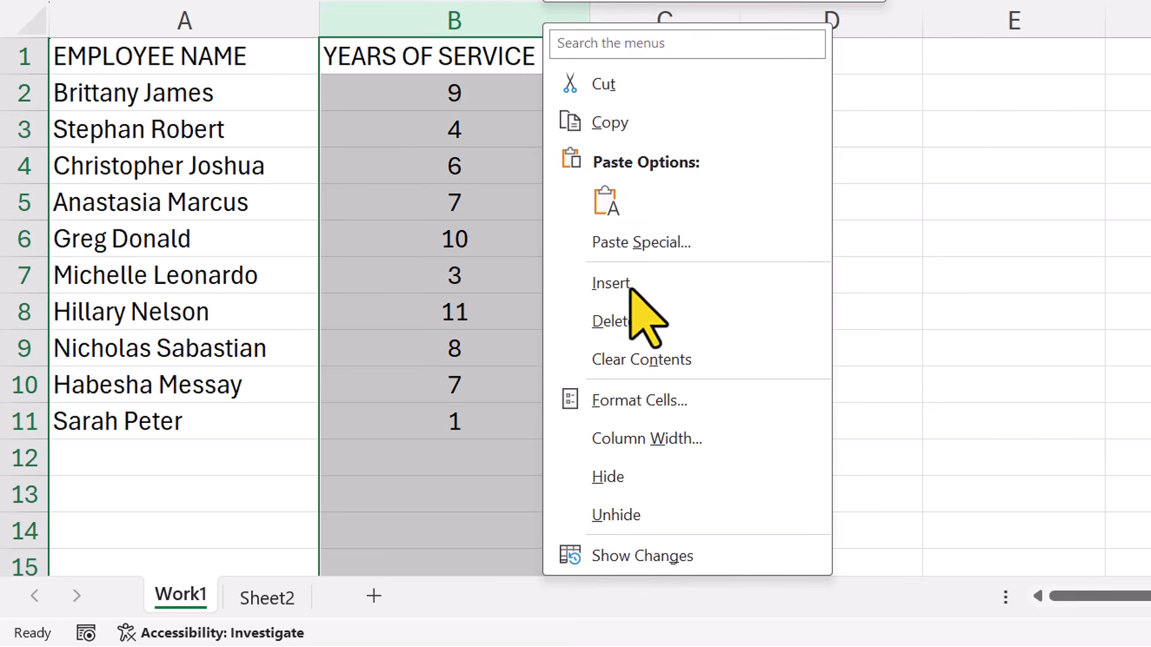
{"action": "left_click", "coordinate": [654, 328]}
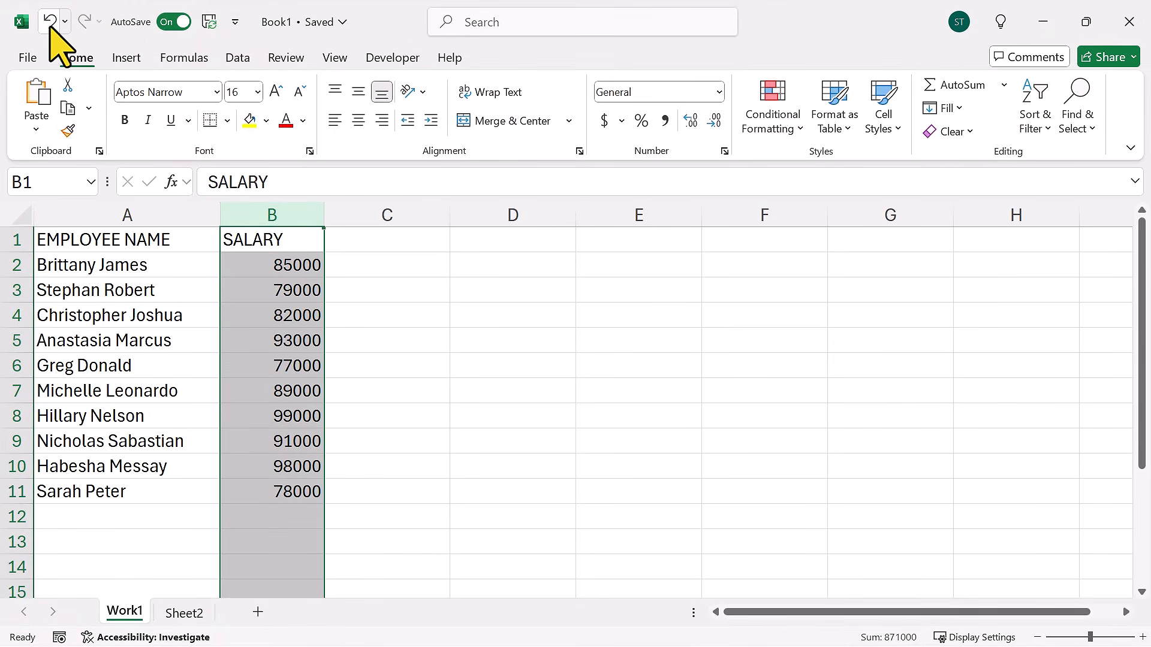
{"action": "left_click", "coordinate": [51, 29]}
{"action": "left_click", "coordinate": [318, 339]}
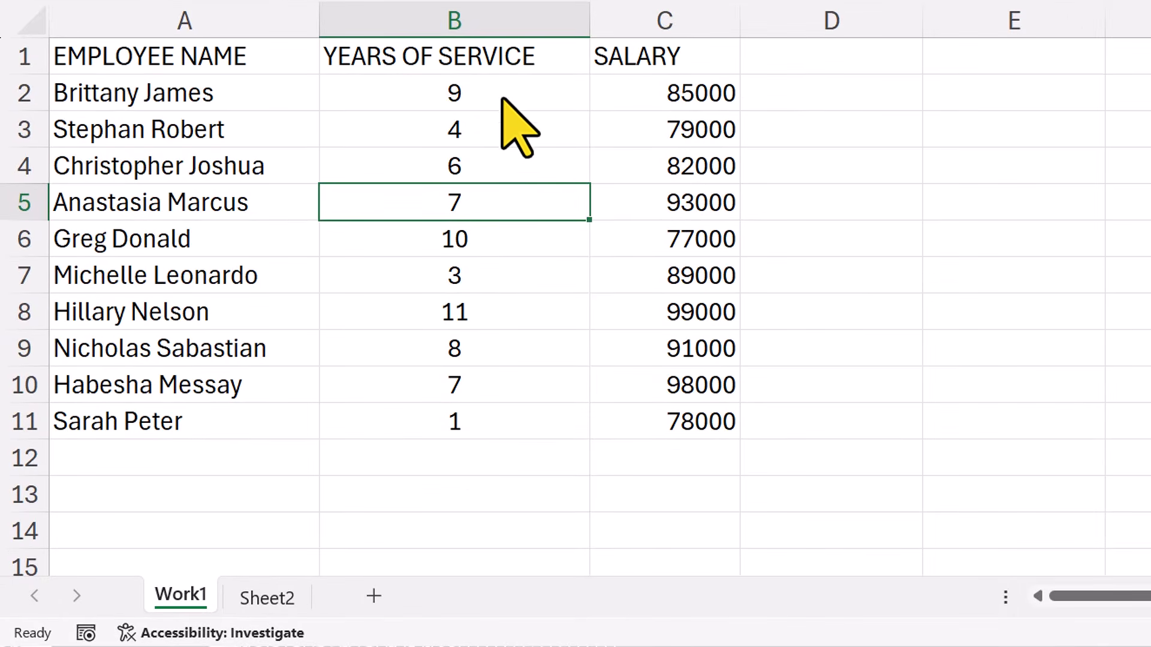
- Hide the YEARS OF SERVICE column
{"action": "left_click", "coordinate": [506, 24]}
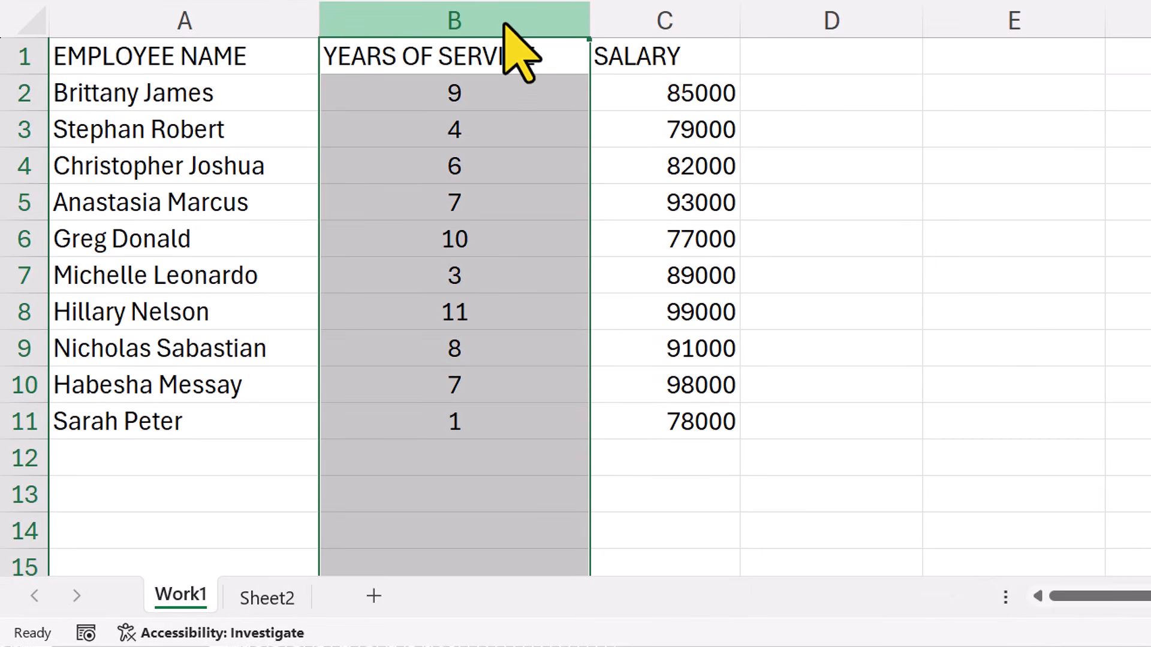
{"action": "right_click", "coordinate": [506, 24]}
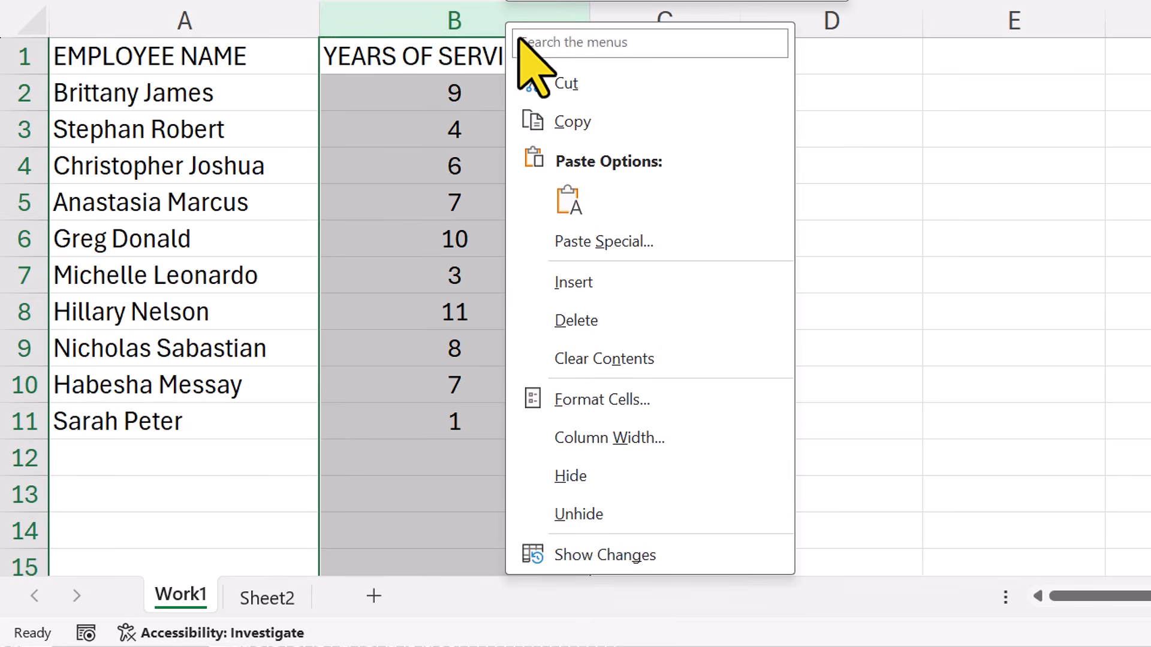
{"action": "left_click", "coordinate": [597, 474]}
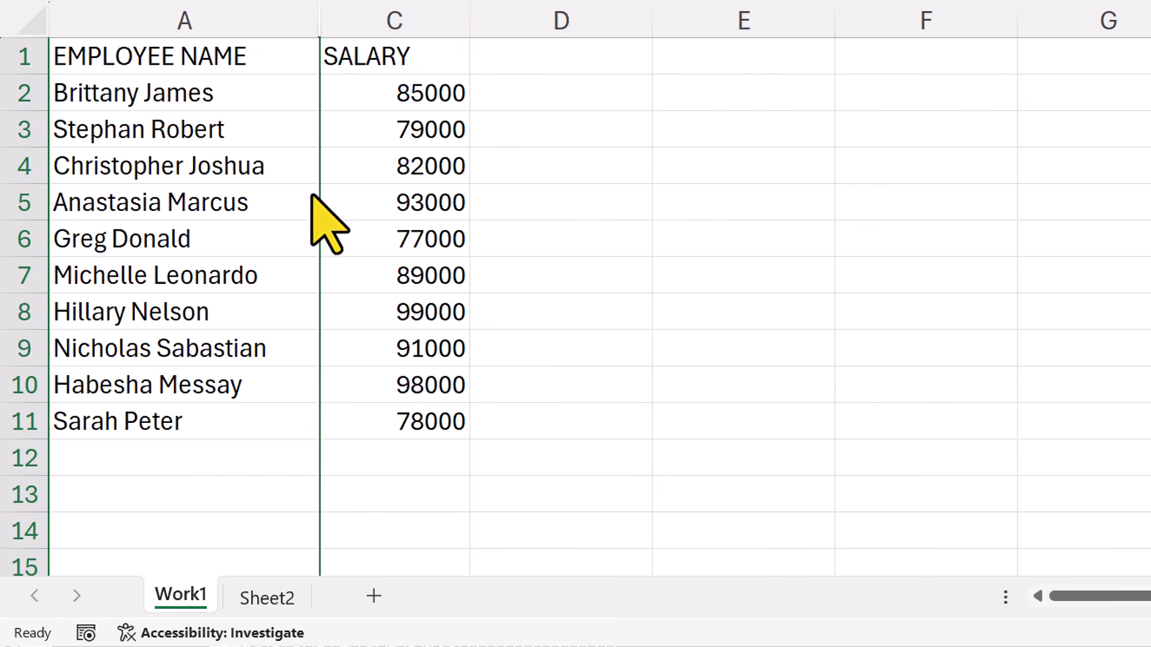
- Unhide column B by selecting the range of columns A through C, and clear the selection
{"action": "left_click_drag", "start_coordinate": [268, 23], "coordinate": [354, 25]}
{"action": "right_click", "coordinate": [353, 24]}
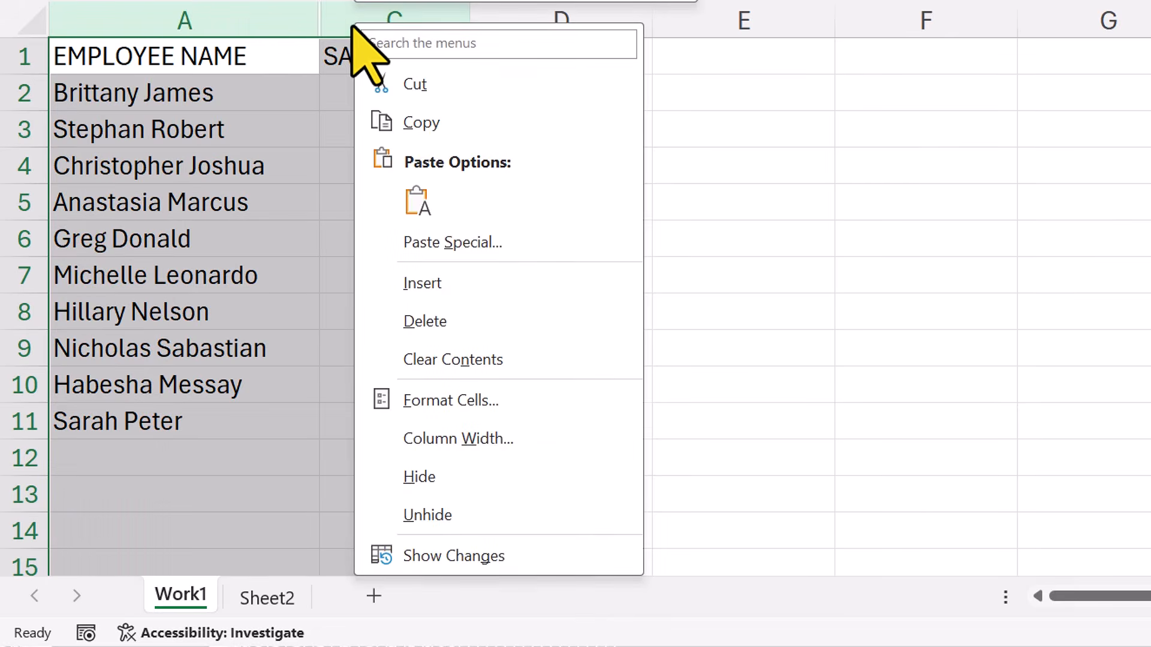
{"action": "left_click", "coordinate": [466, 517]}
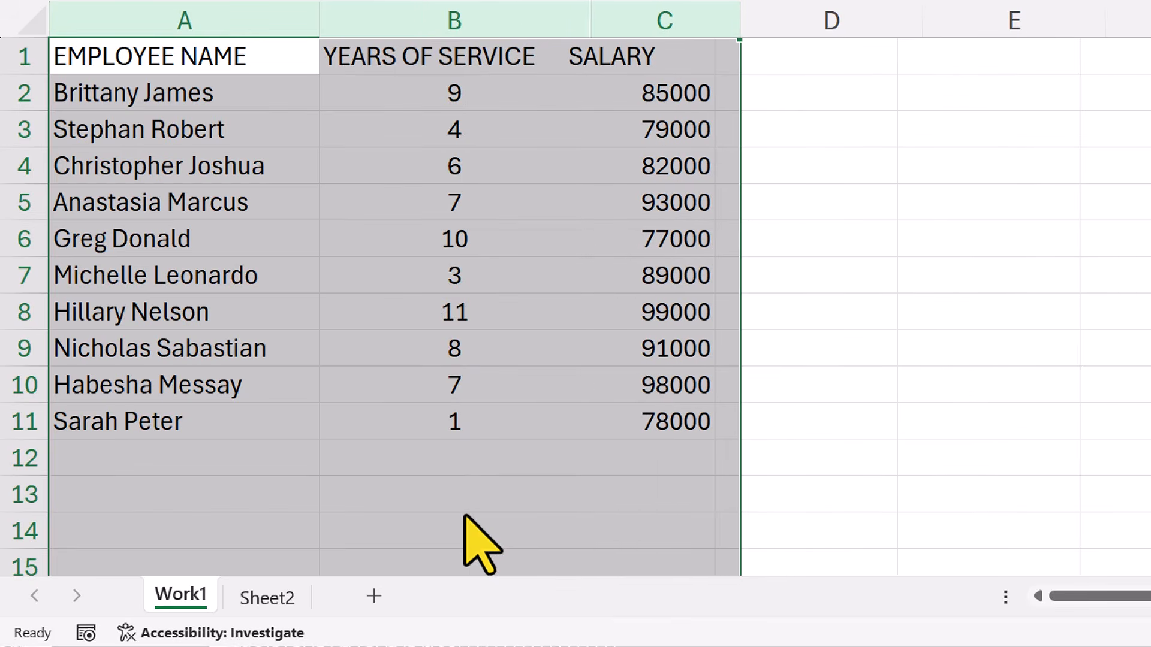
{"action": "left_click", "coordinate": [493, 250]}
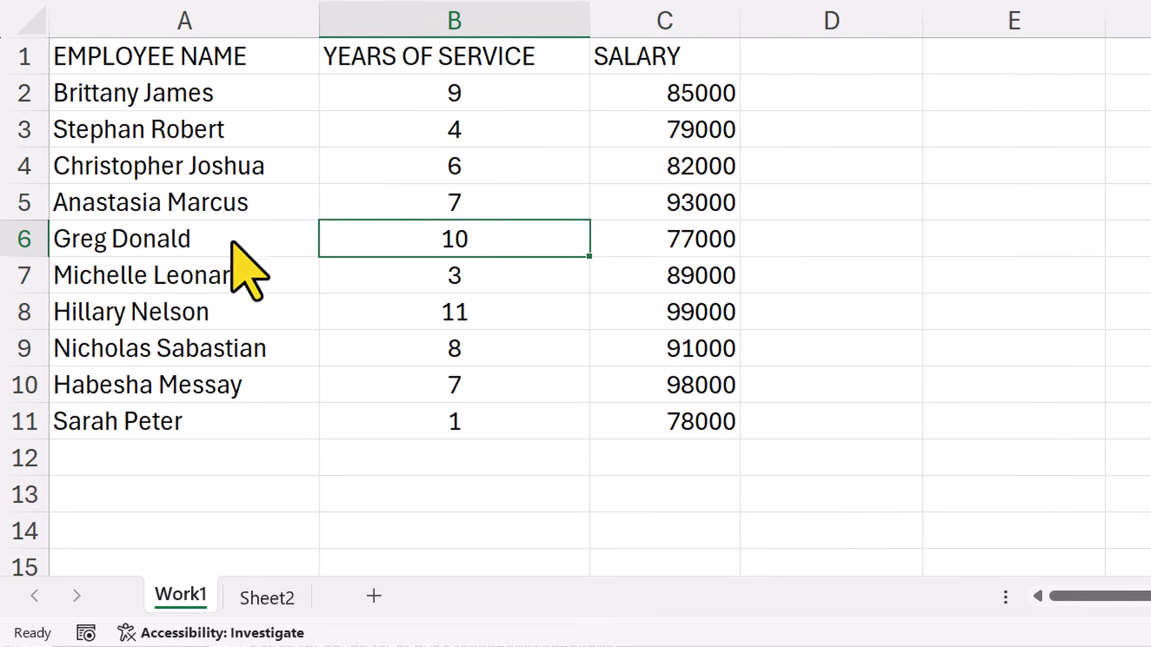
- Select row 5 and look at the commands available for rows, such as Hide and Unhide
{"action": "left_click", "coordinate": [37, 204]}
{"action": "right_click", "coordinate": [37, 205]}
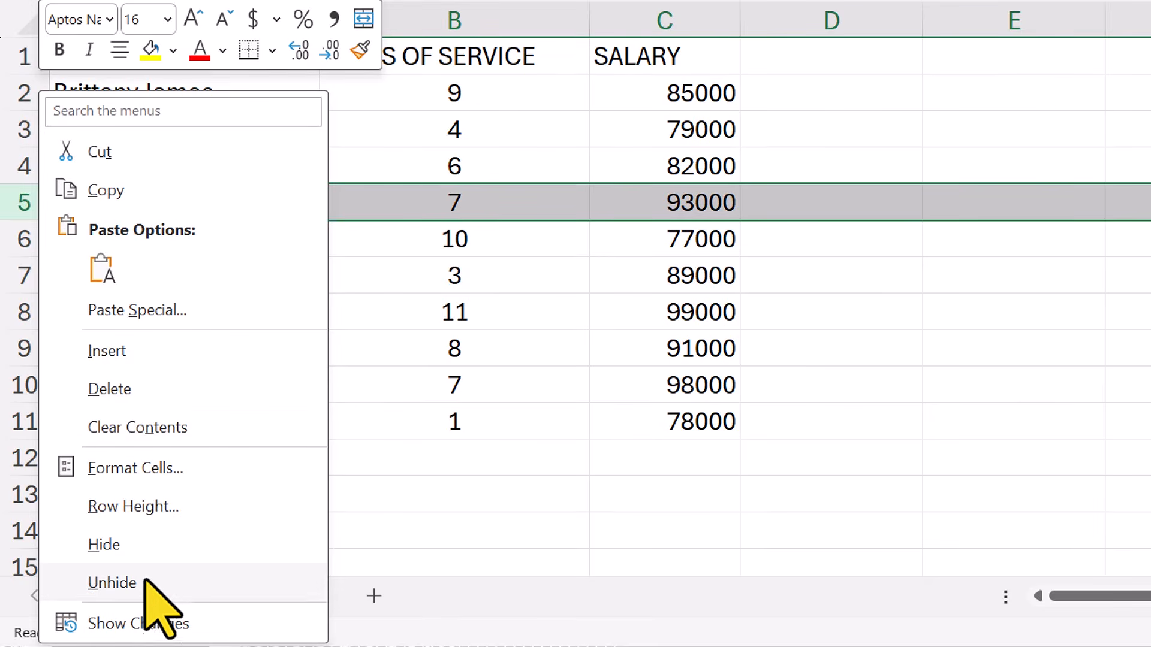
{"action": "key", "text": "Escape"}
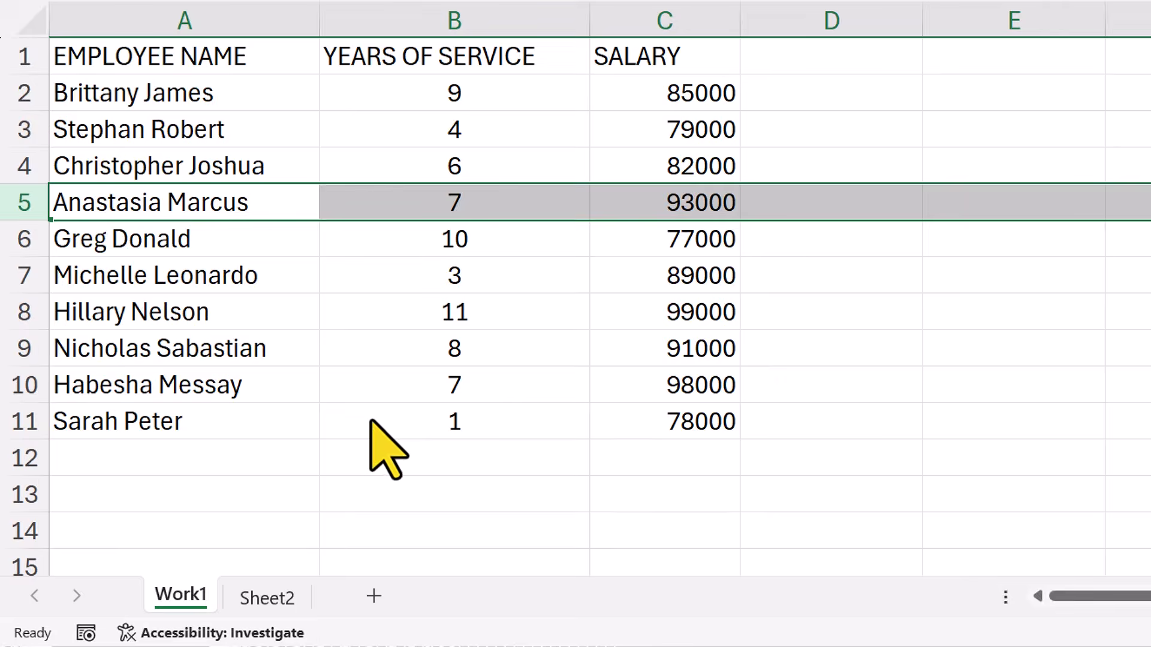
- Format the header cells A1:C1 with font size 18 and a light blue fill
{"action": "left_click", "coordinate": [365, 423]}
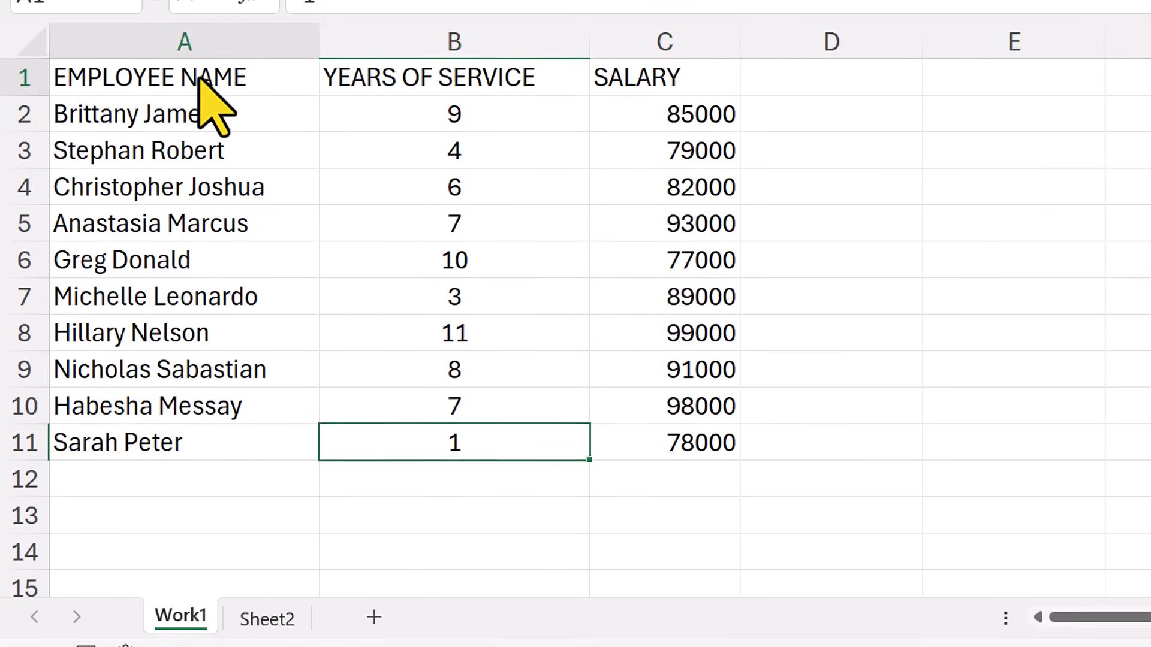
{"action": "left_click_drag", "start_coordinate": [192, 57], "coordinate": [442, 58]}
{"action": "left_click_drag", "start_coordinate": [441, 243], "coordinate": [617, 250]}
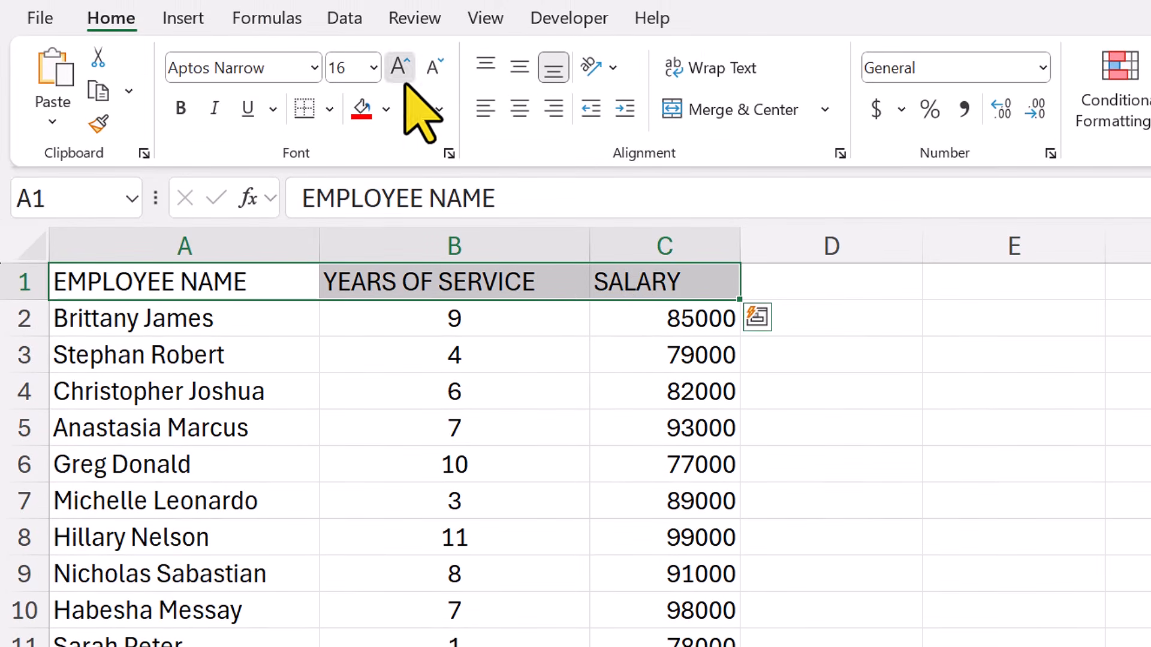
{"action": "left_click", "coordinate": [400, 75]}
{"action": "left_click", "coordinate": [386, 109]}
{"action": "left_click", "coordinate": [462, 300]}
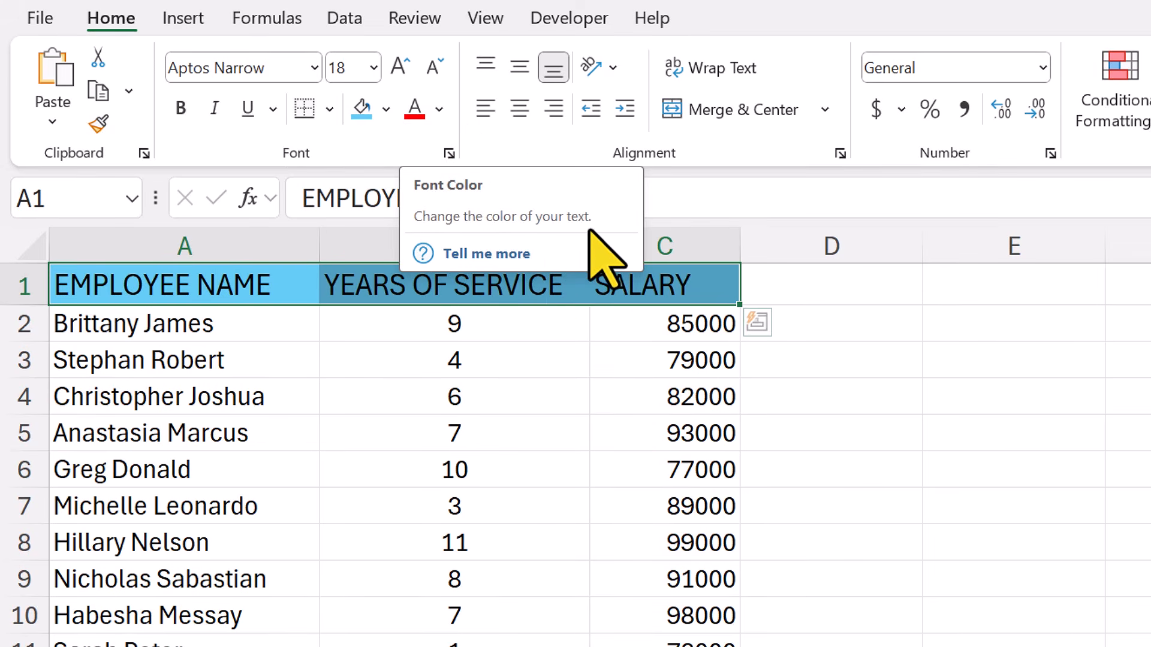
{"action": "left_click", "coordinate": [458, 521]}
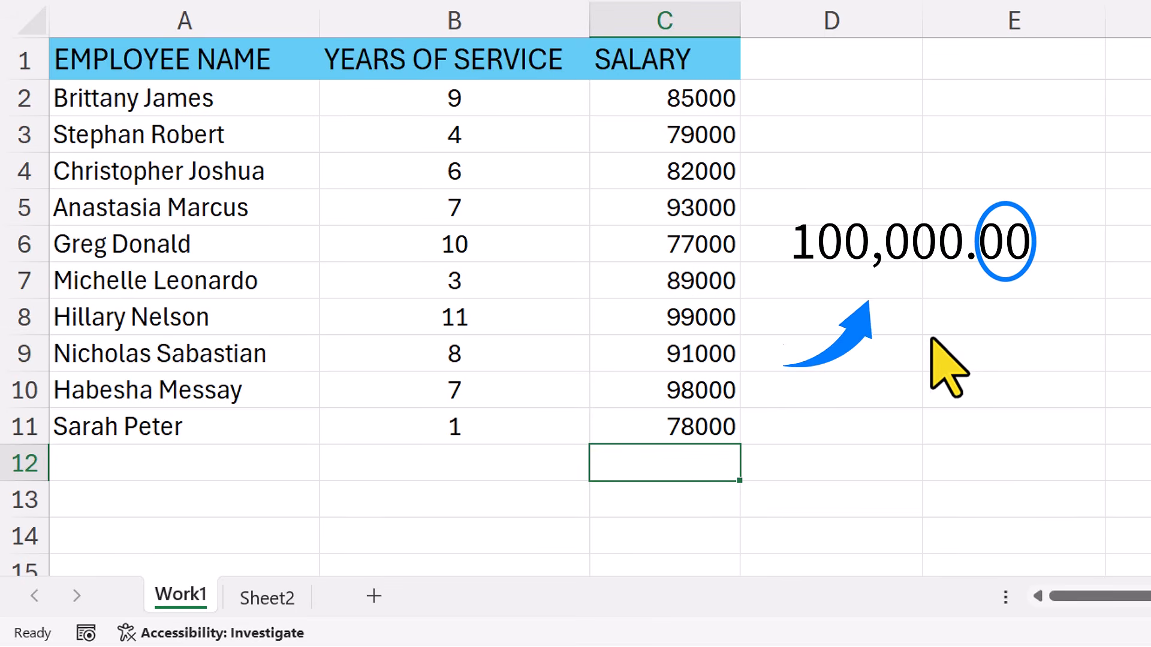
- Format the salaries in C2:C11 with two decimal places and thousands separators, and clear the selection
{"action": "left_click_drag", "start_coordinate": [696, 100], "coordinate": [696, 420]}
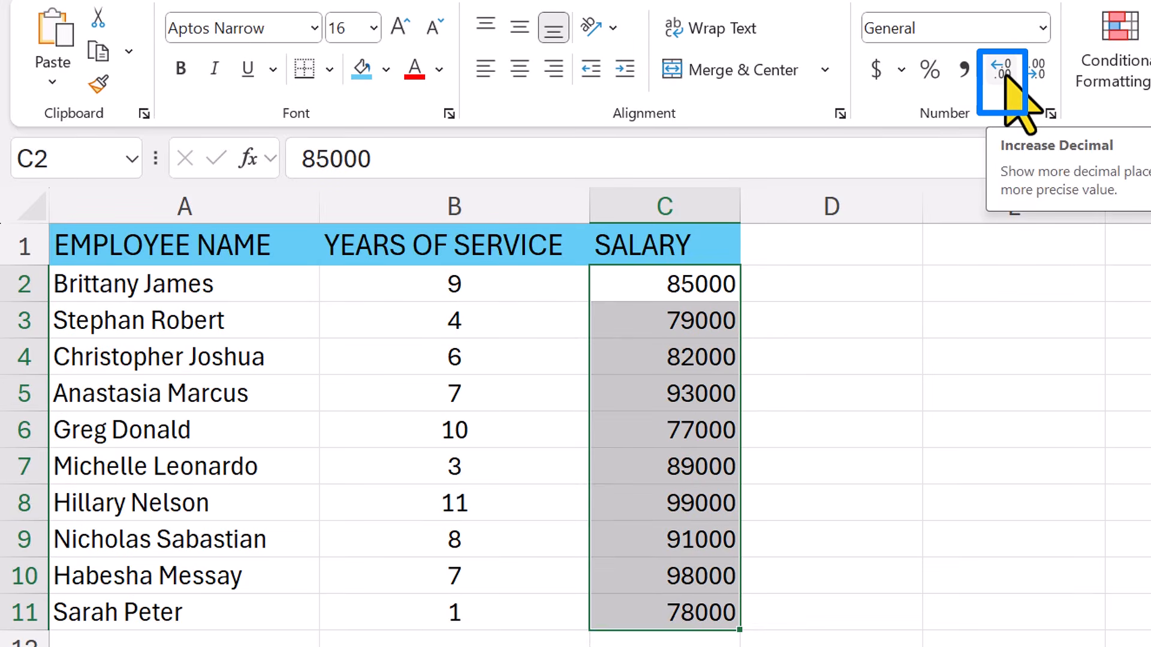
{"action": "left_click", "coordinate": [1002, 69]}
{"action": "left_click", "coordinate": [1002, 69]}
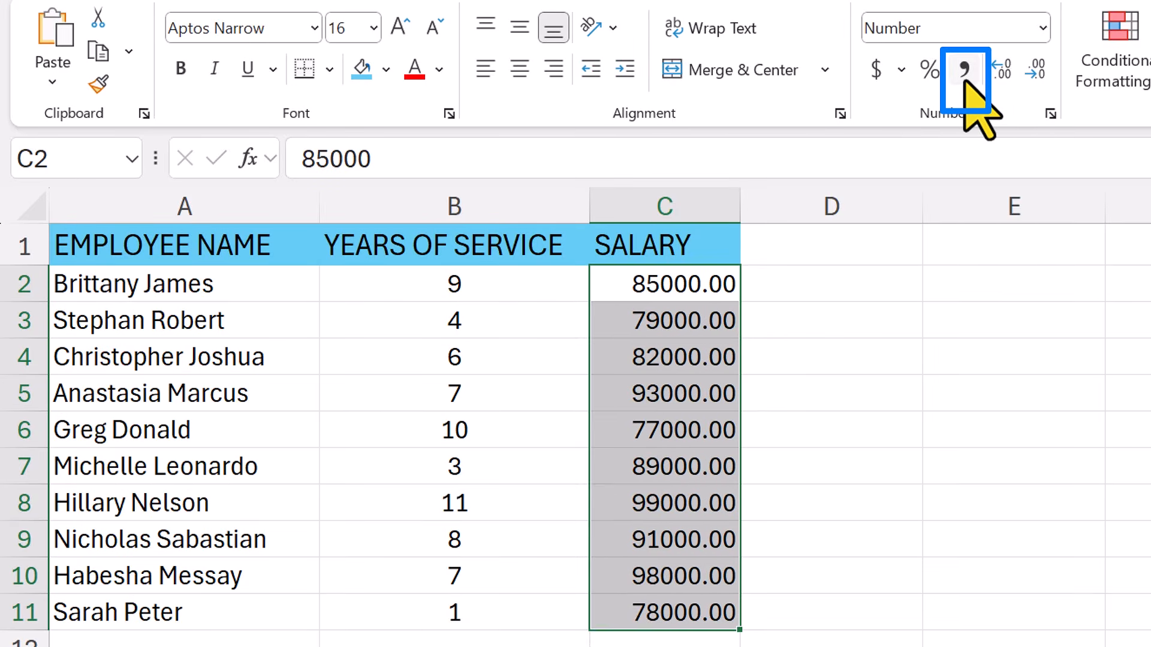
{"action": "left_click", "coordinate": [964, 71]}
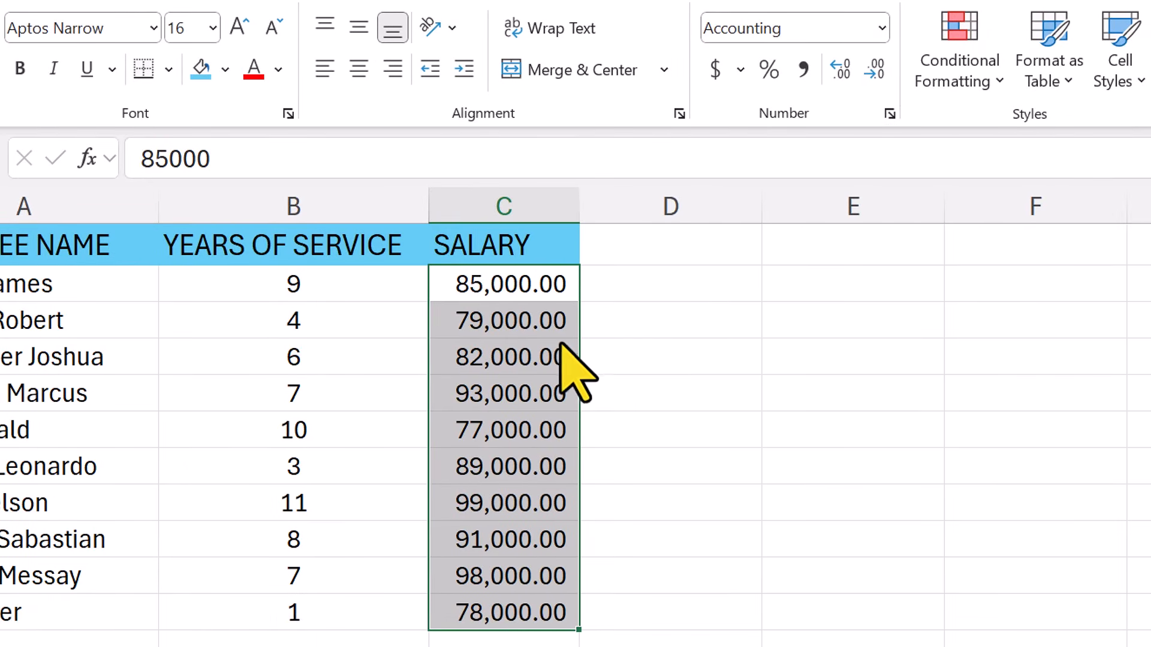
{"action": "right_click", "coordinate": [547, 359]}
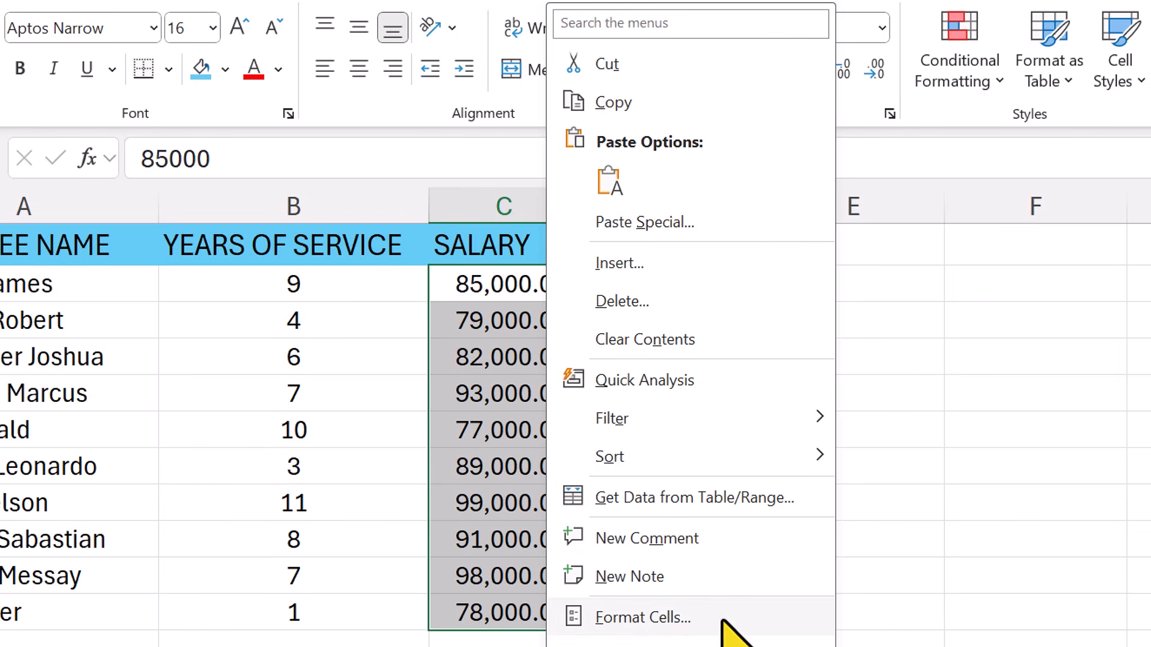
{"action": "key", "text": "Escape"}
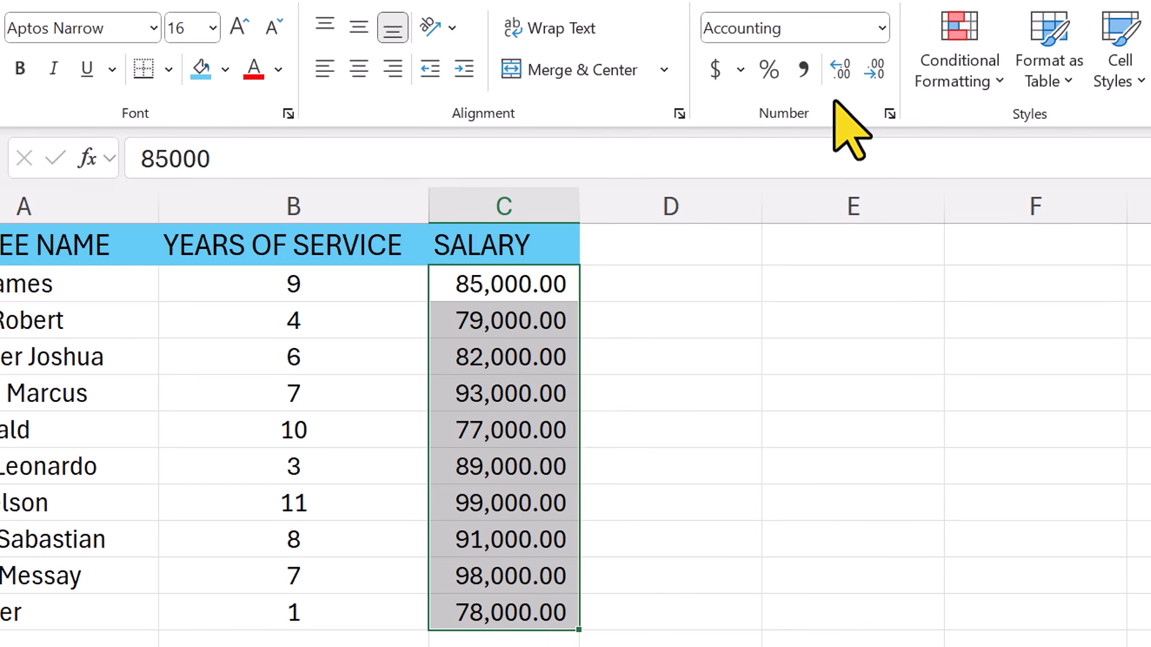
{"action": "left_click", "coordinate": [721, 394]}
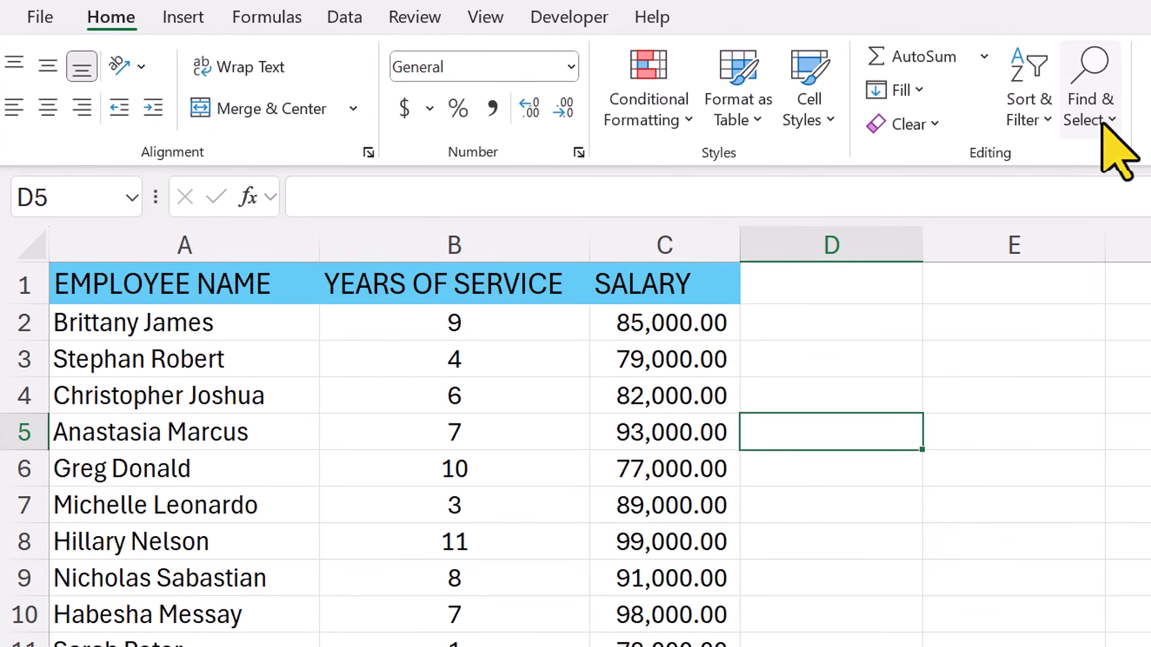
- Search the sheet for the first name of the employee in row 6, look at the Replace options, and close the dialog
{"action": "left_click", "coordinate": [1107, 127]}
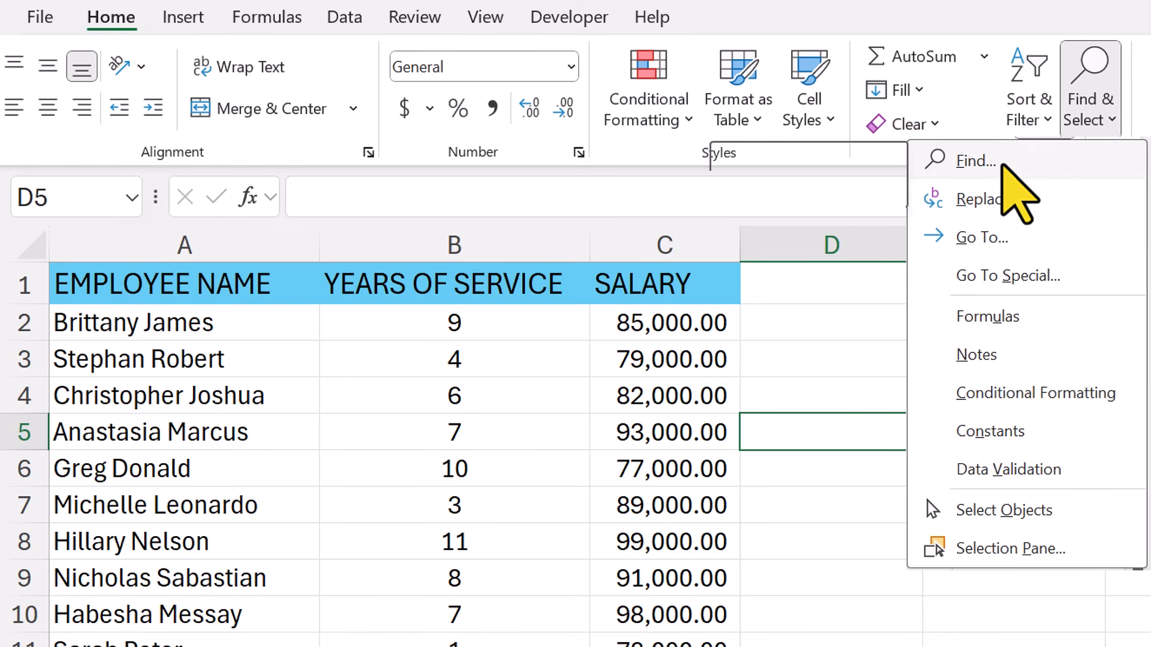
{"action": "left_click", "coordinate": [1049, 174]}
{"action": "left_click_drag", "start_coordinate": [389, 192], "coordinate": [568, 329]}
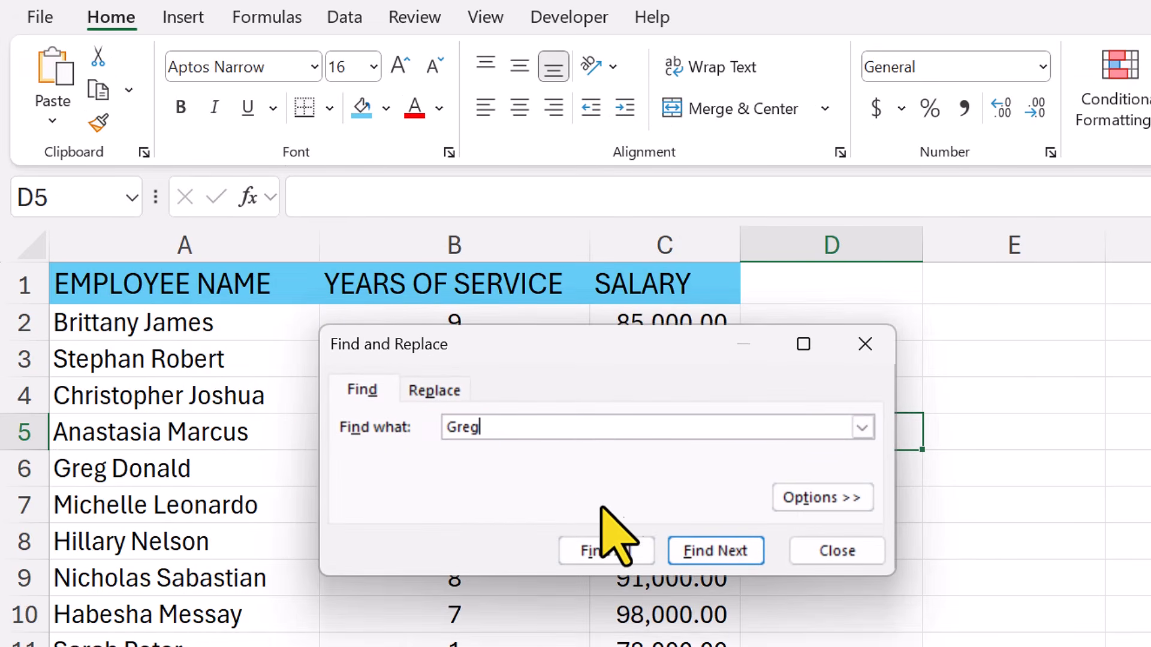
{"action": "left_click", "coordinate": [719, 555]}
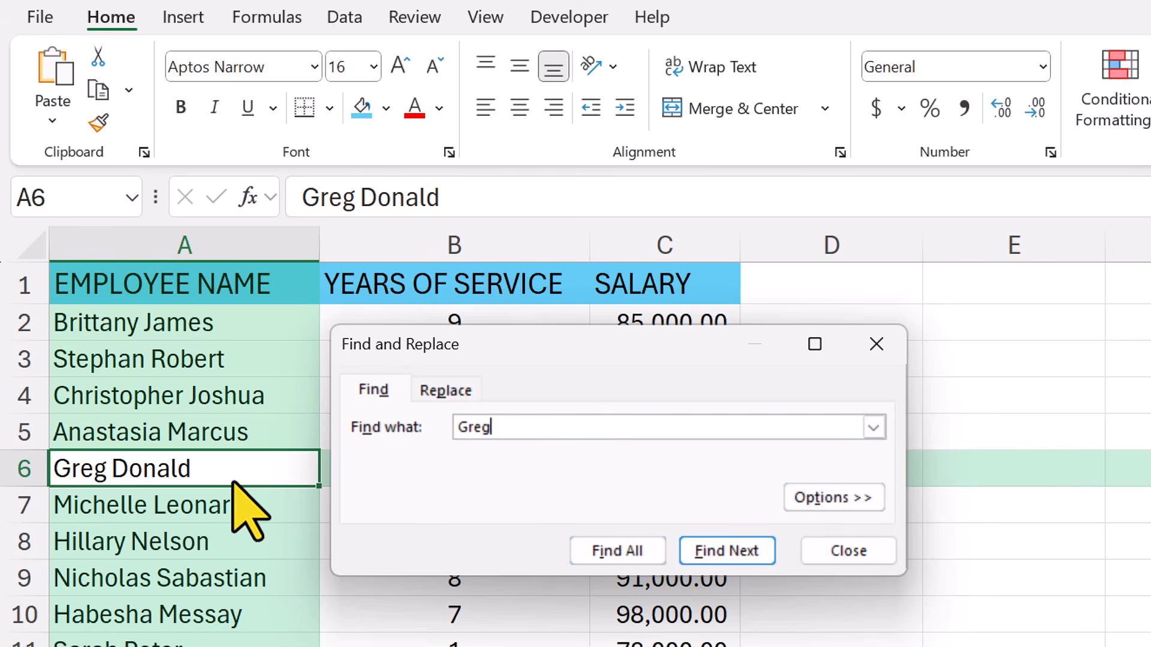
{"action": "left_click", "coordinate": [446, 391]}
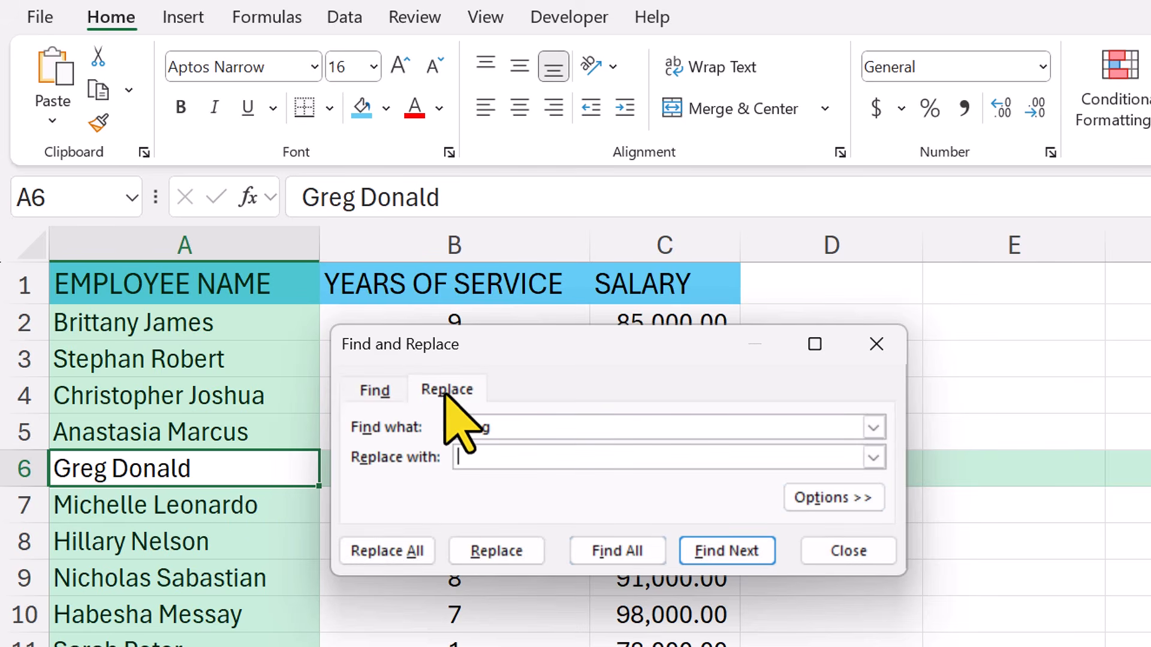
{"action": "left_click", "coordinate": [458, 457]}
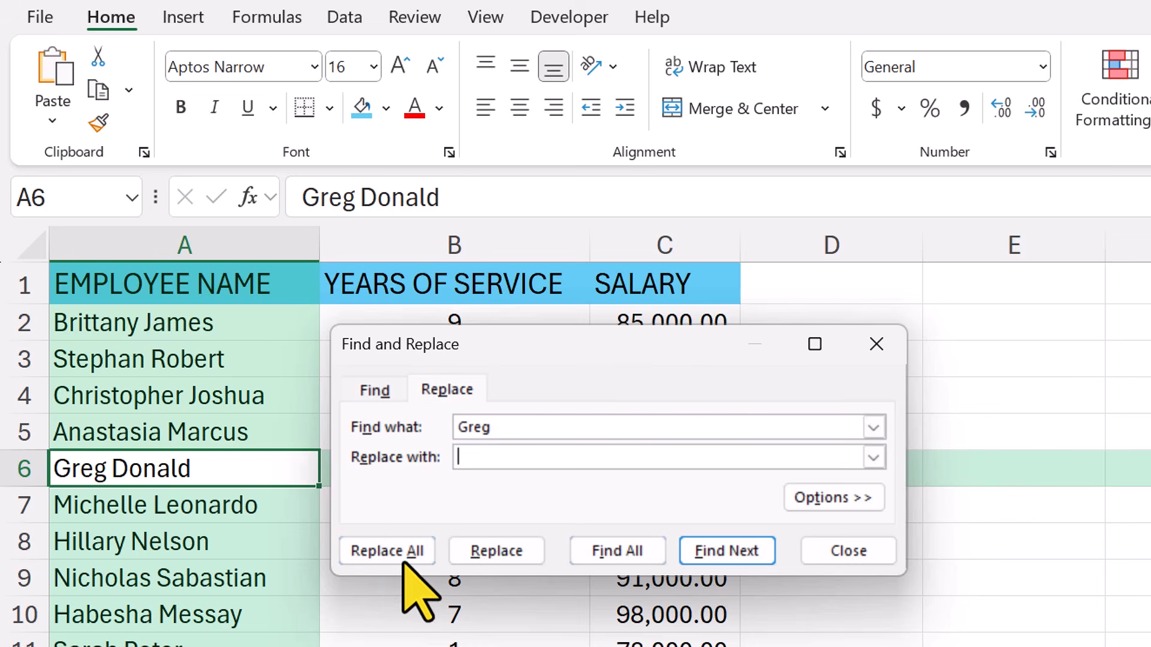
{"action": "left_click", "coordinate": [848, 547]}
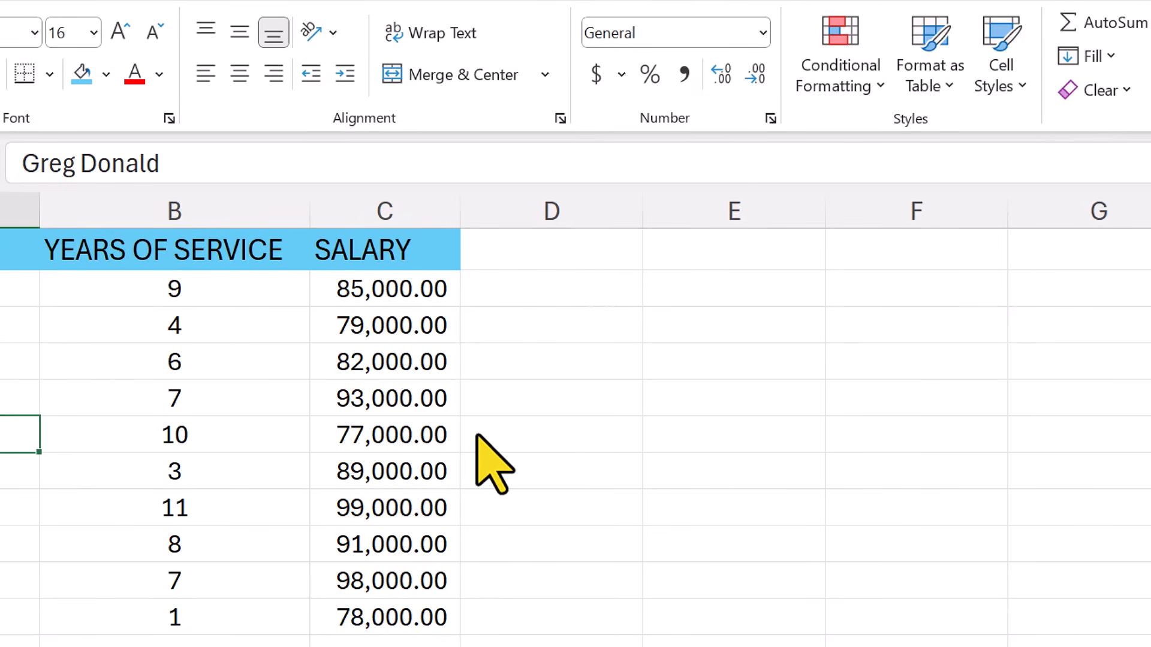
- Highlight salaries in C2:C11 greater than 90000 with Light Red Fill with Dark Red Text using conditional formatting
{"action": "left_click_drag", "start_coordinate": [426, 302], "coordinate": [433, 621]}
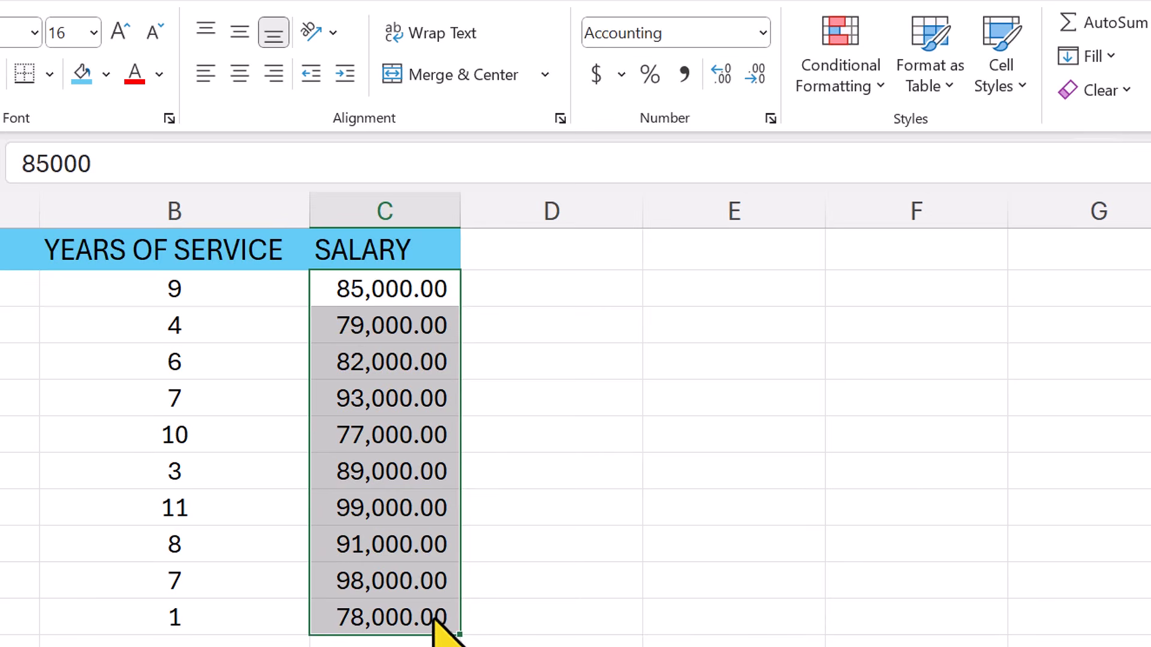
{"action": "left_click", "coordinate": [858, 84]}
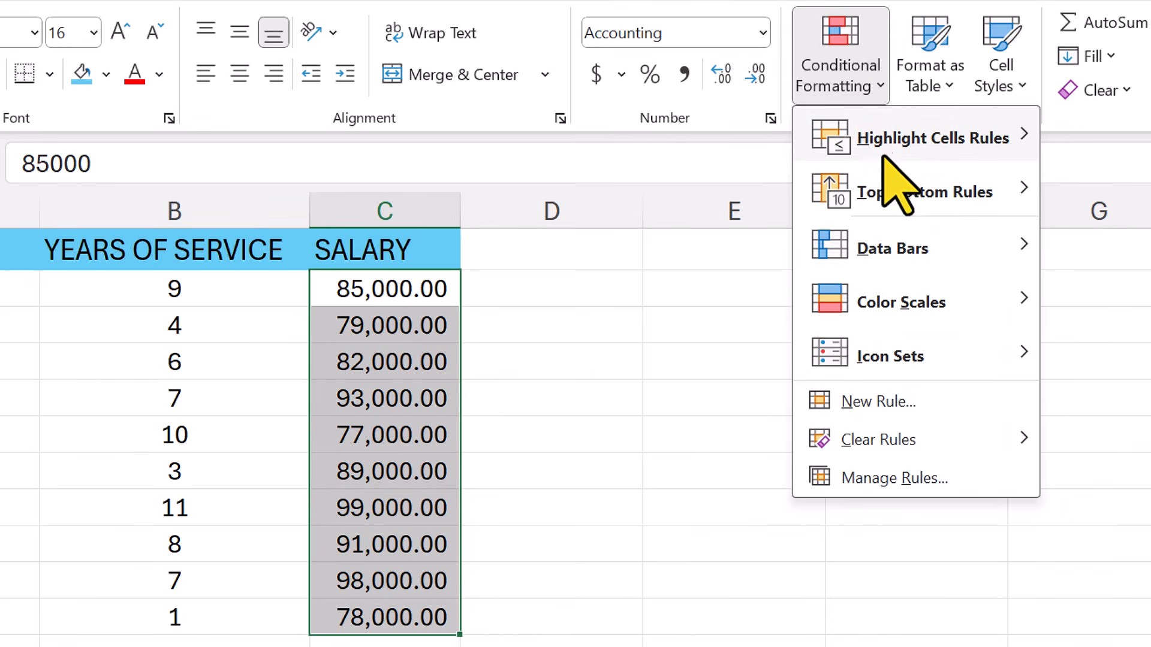
{"action": "mouse_move", "coordinate": [804, 180]}
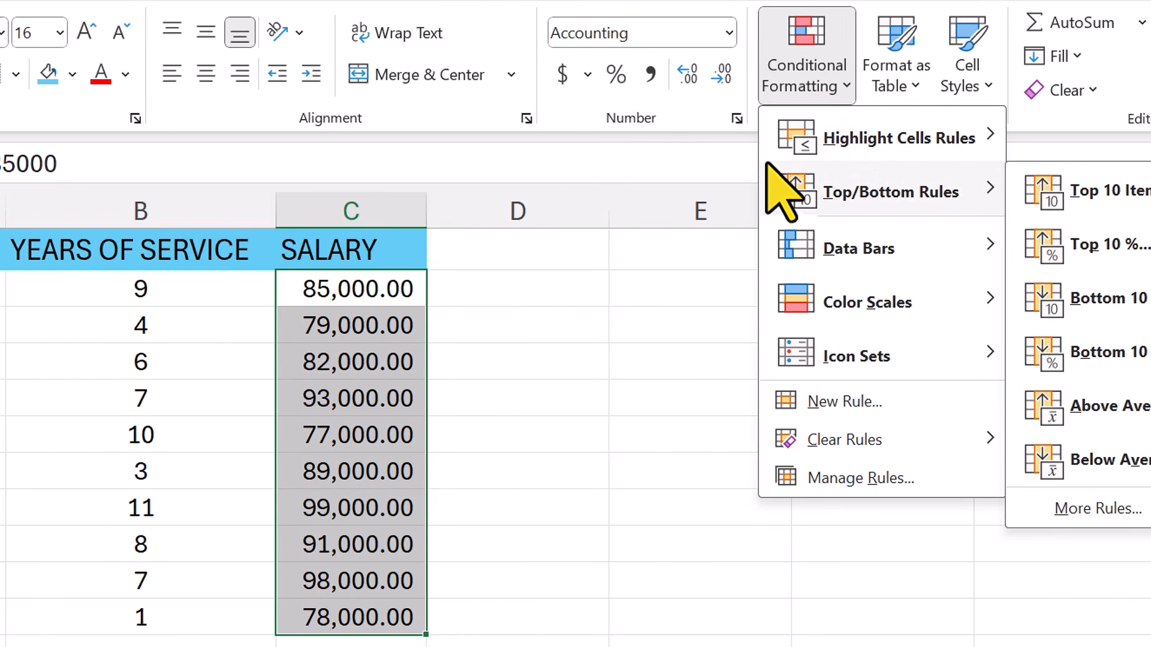
{"action": "mouse_move", "coordinate": [774, 142]}
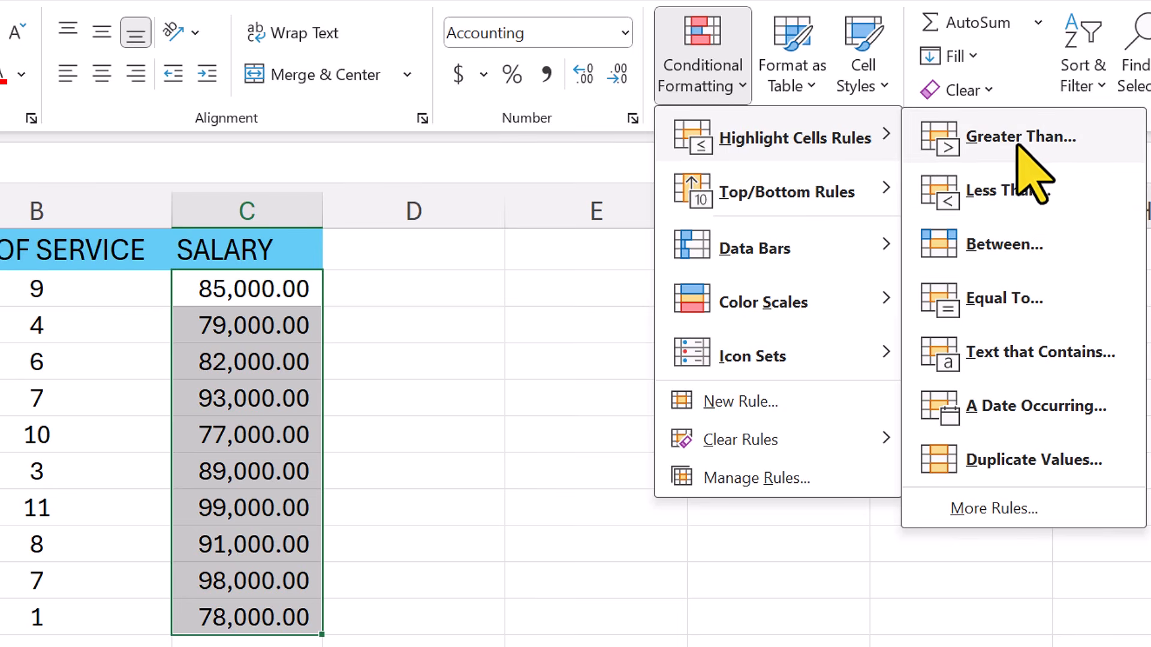
{"action": "left_click", "coordinate": [1070, 138]}
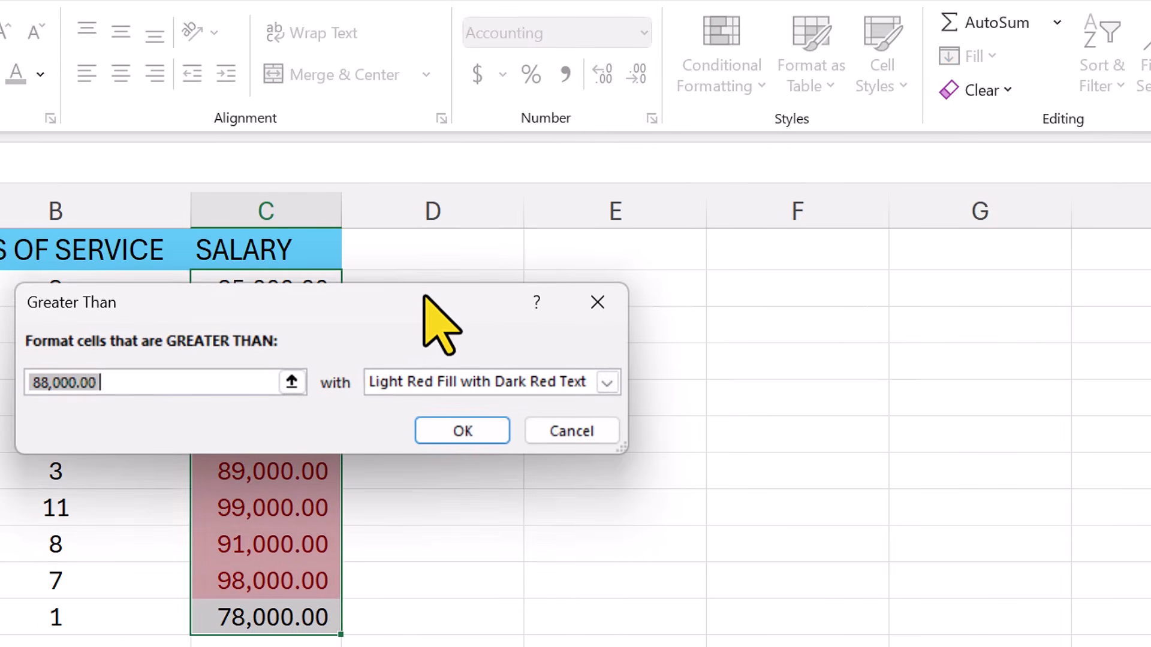
{"action": "type", "text": "90000"}
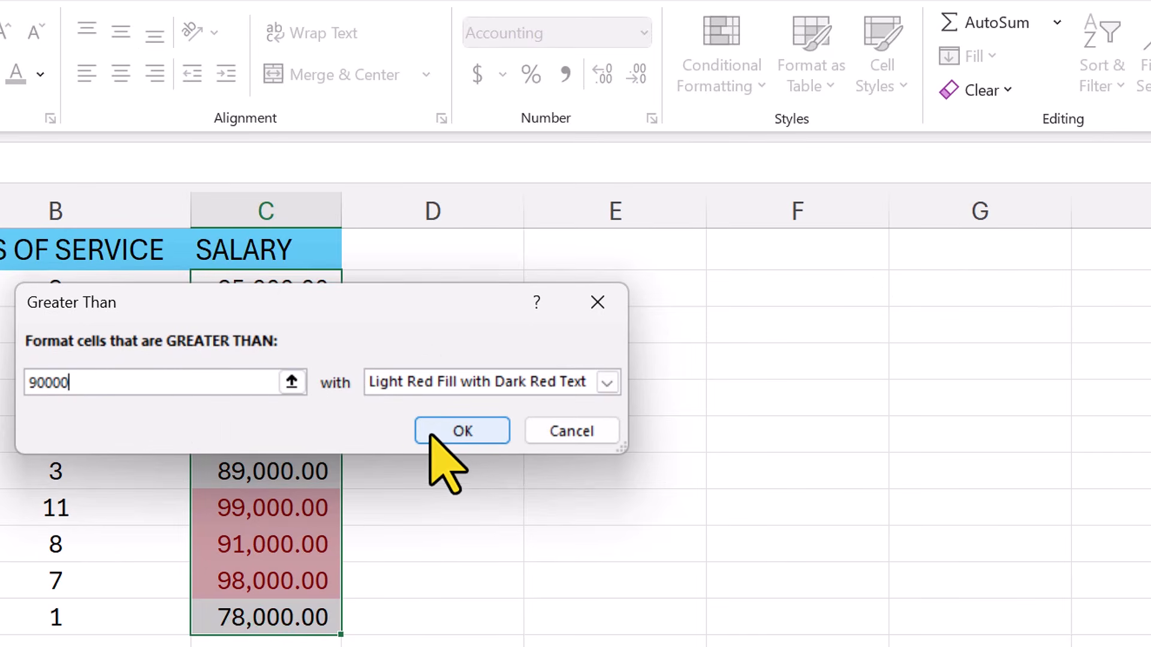
{"action": "left_click", "coordinate": [610, 384]}
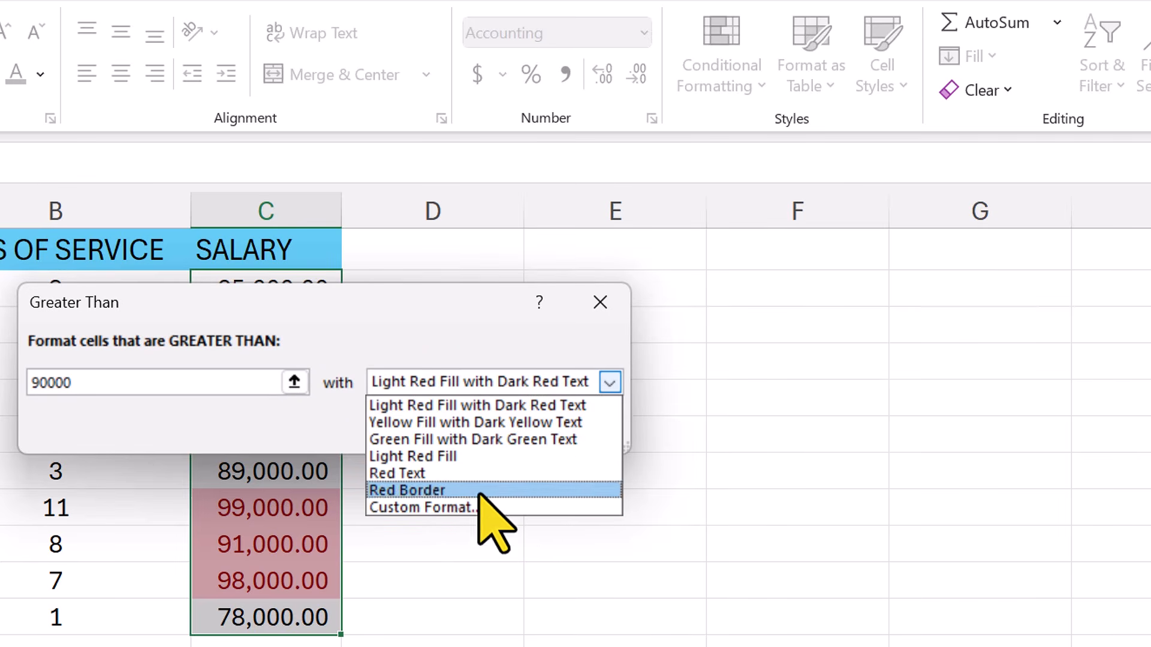
{"action": "left_click", "coordinate": [331, 426]}
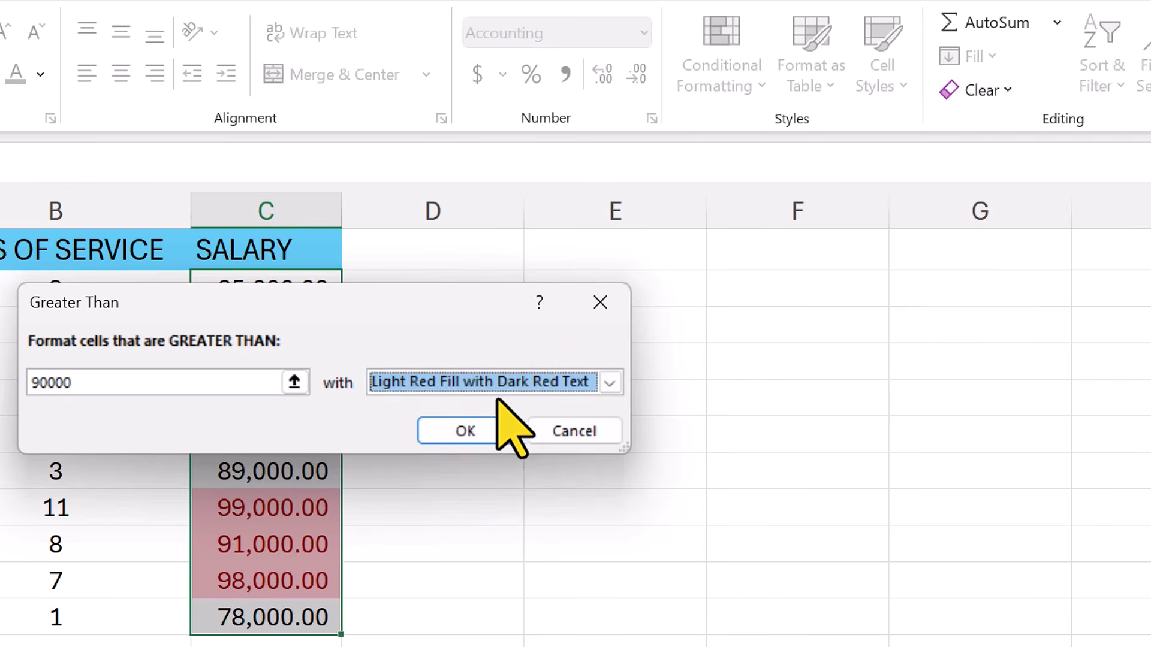
{"action": "left_click", "coordinate": [473, 435]}
{"action": "left_click", "coordinate": [469, 444]}
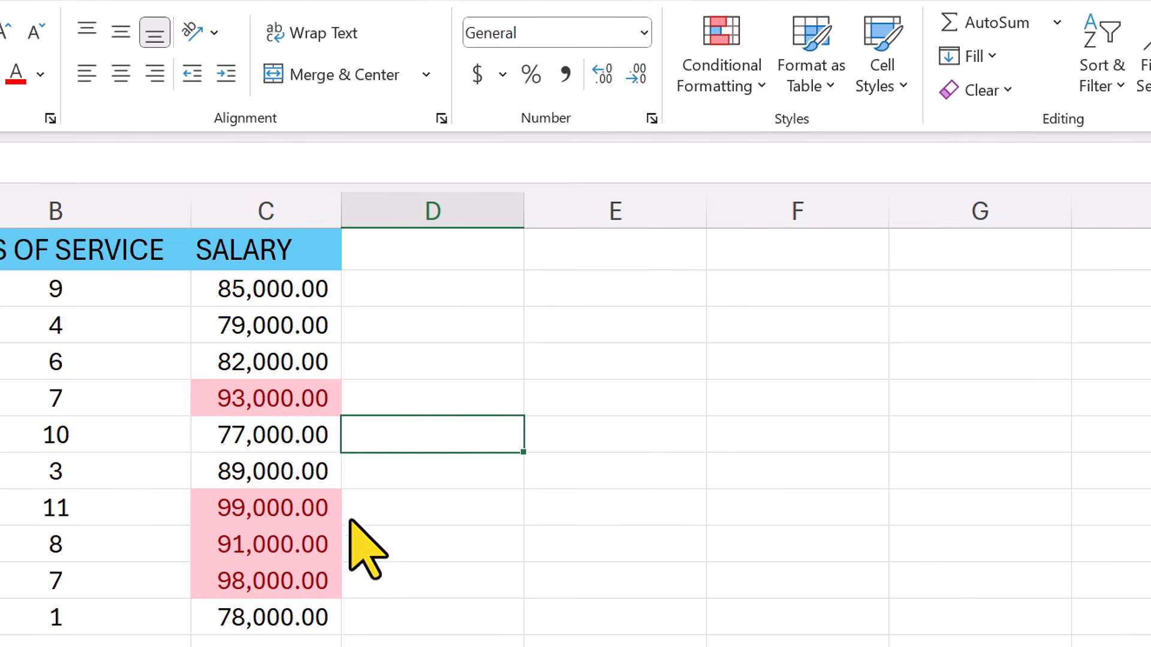
- Clear the conditional formatting rules from the selected salary cells C2:C11
{"action": "left_click_drag", "start_coordinate": [300, 300], "coordinate": [314, 618]}
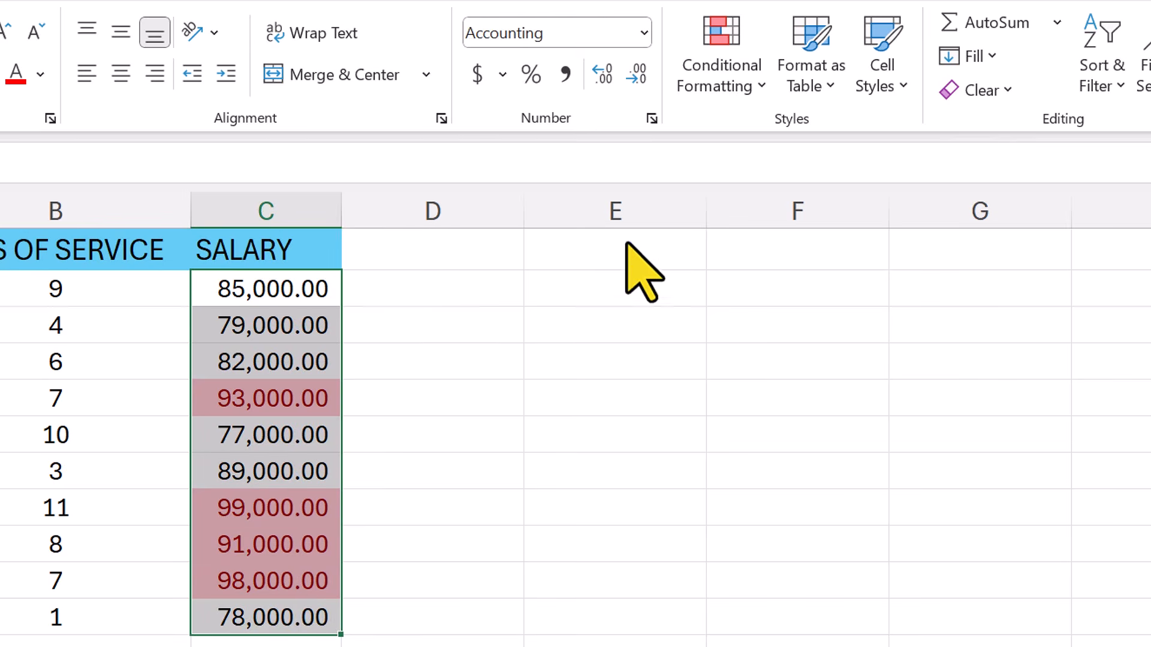
{"action": "left_click", "coordinate": [730, 98]}
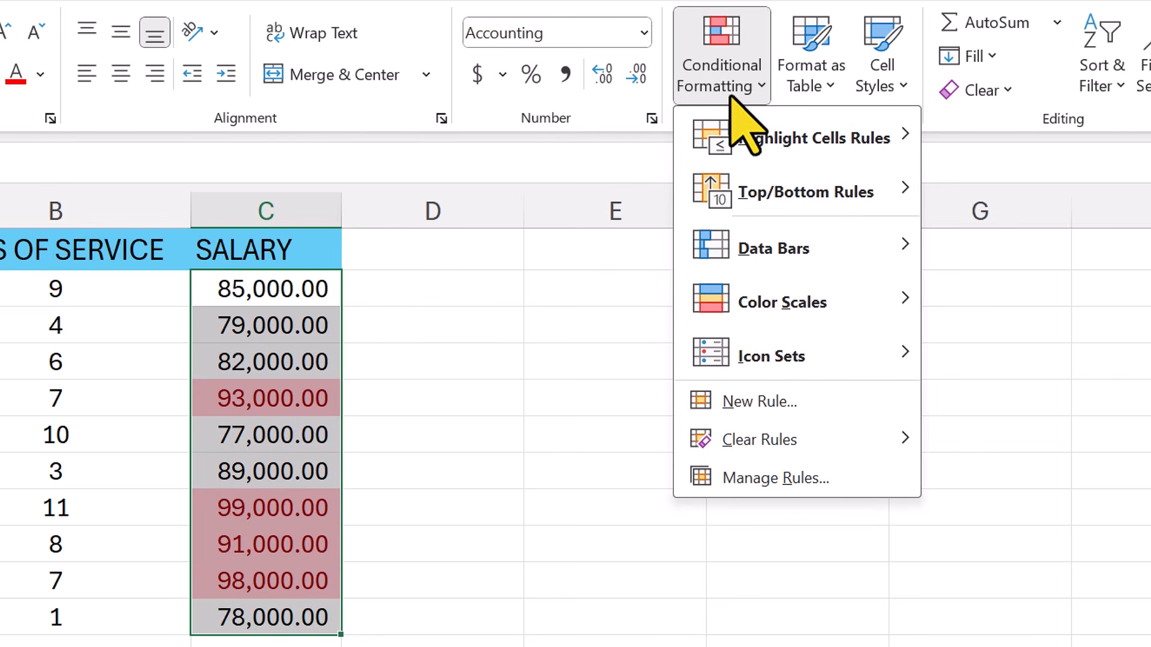
{"action": "mouse_move", "coordinate": [744, 442]}
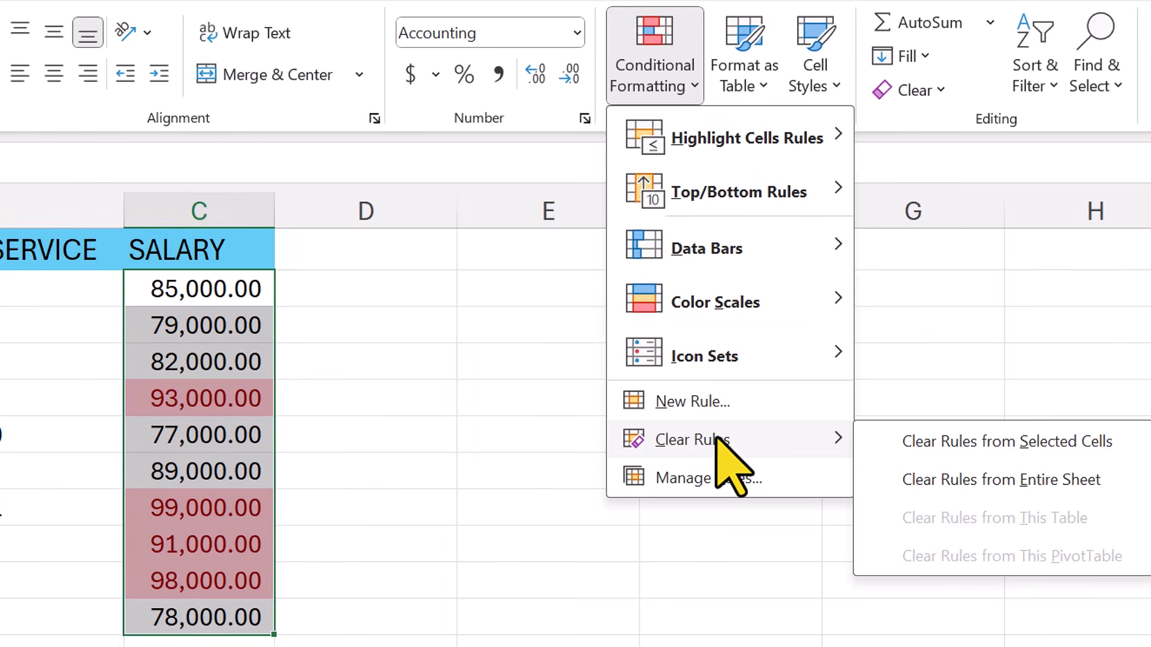
{"action": "left_click", "coordinate": [983, 444]}
{"action": "left_click", "coordinate": [367, 432]}
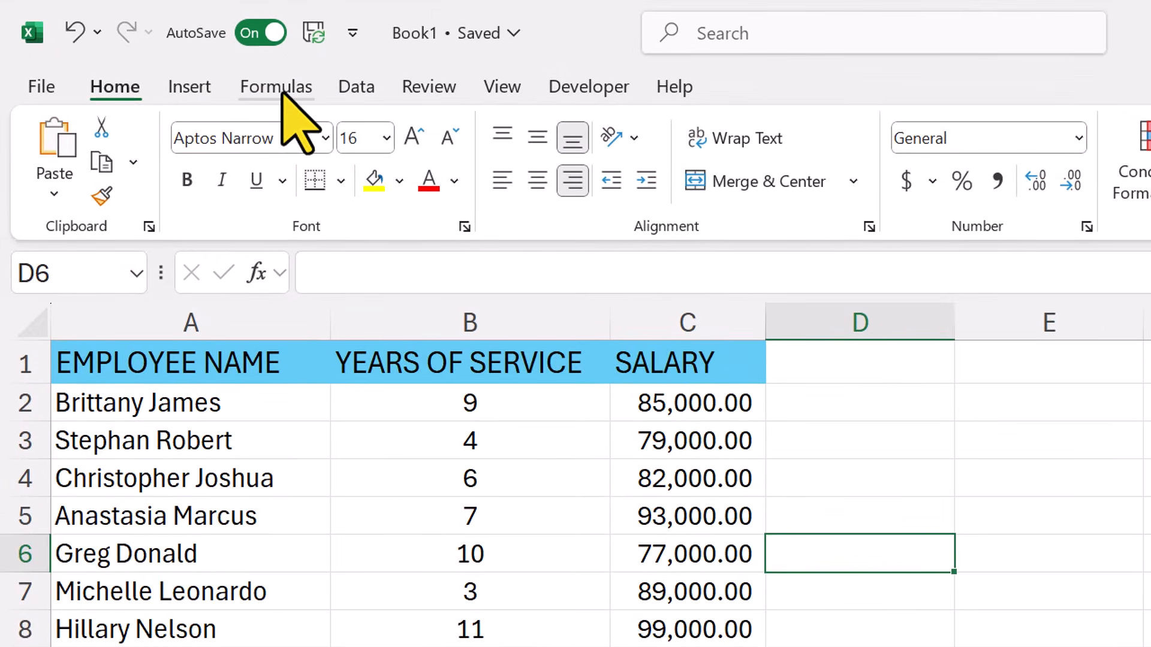
{"action": "left_click", "coordinate": [186, 58]}
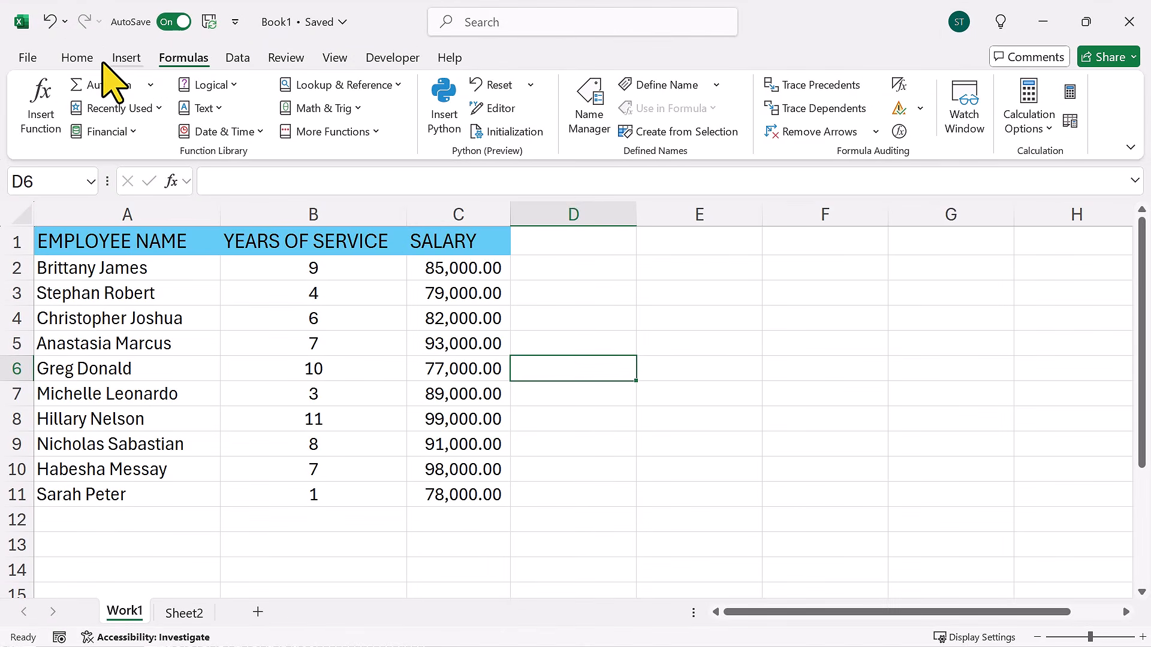
{"action": "left_click", "coordinate": [78, 58]}
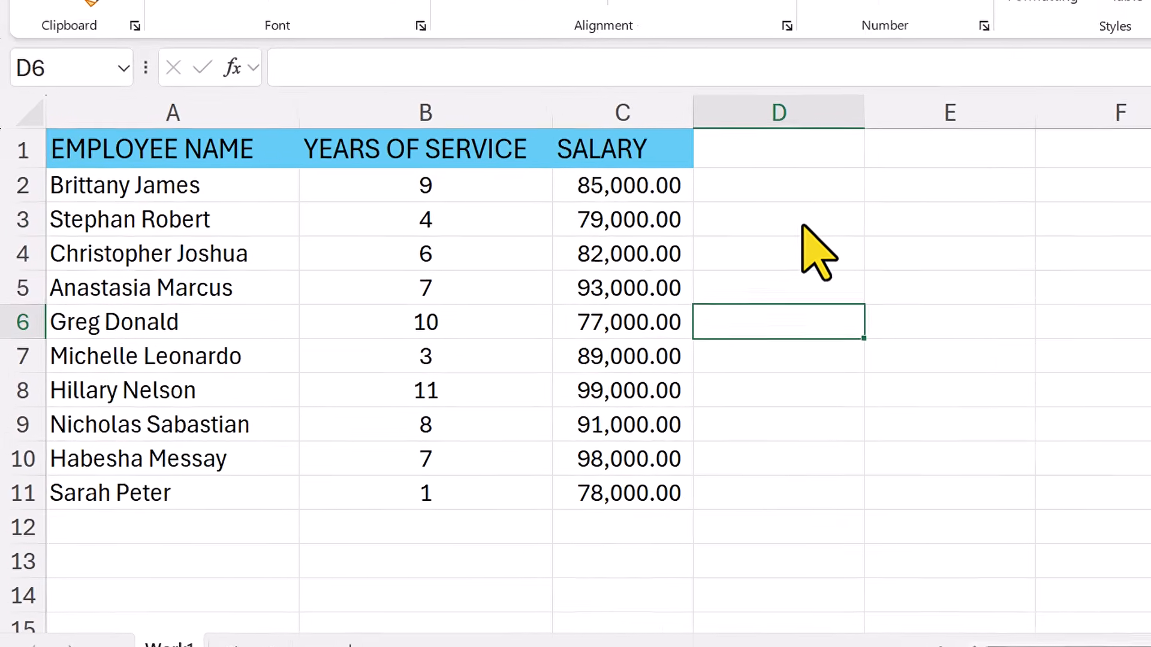
- Add the first two salaries in D3 using typed numbers with the formula =85000+79000
{"action": "left_click", "coordinate": [591, 298]}
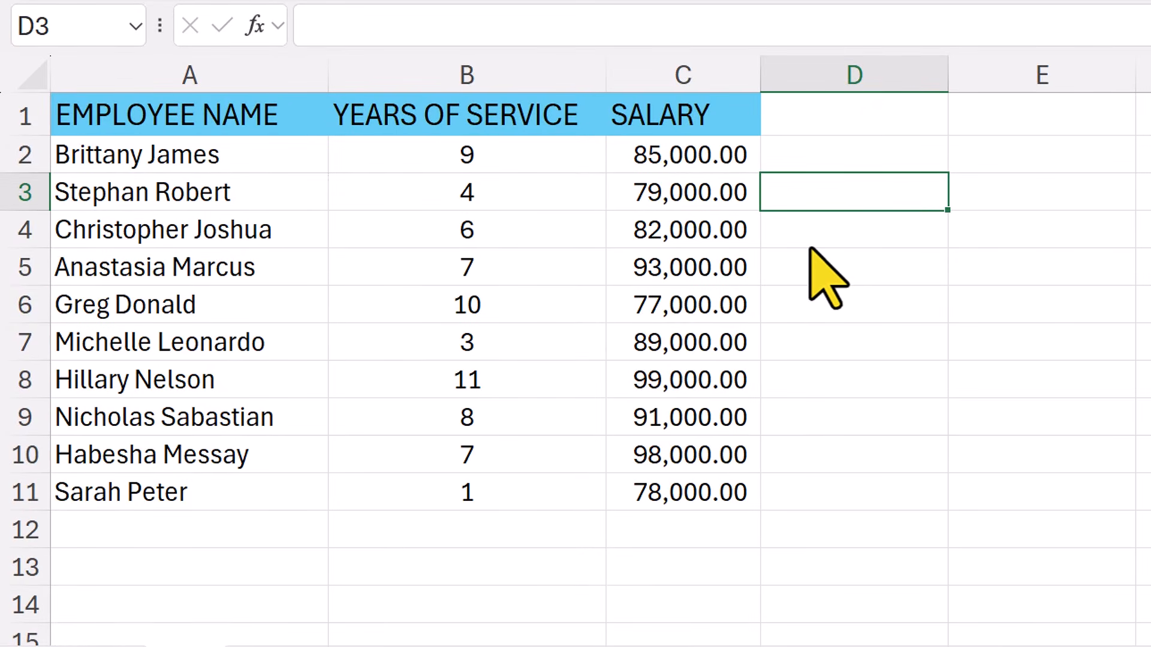
{"action": "type", "text": "="}
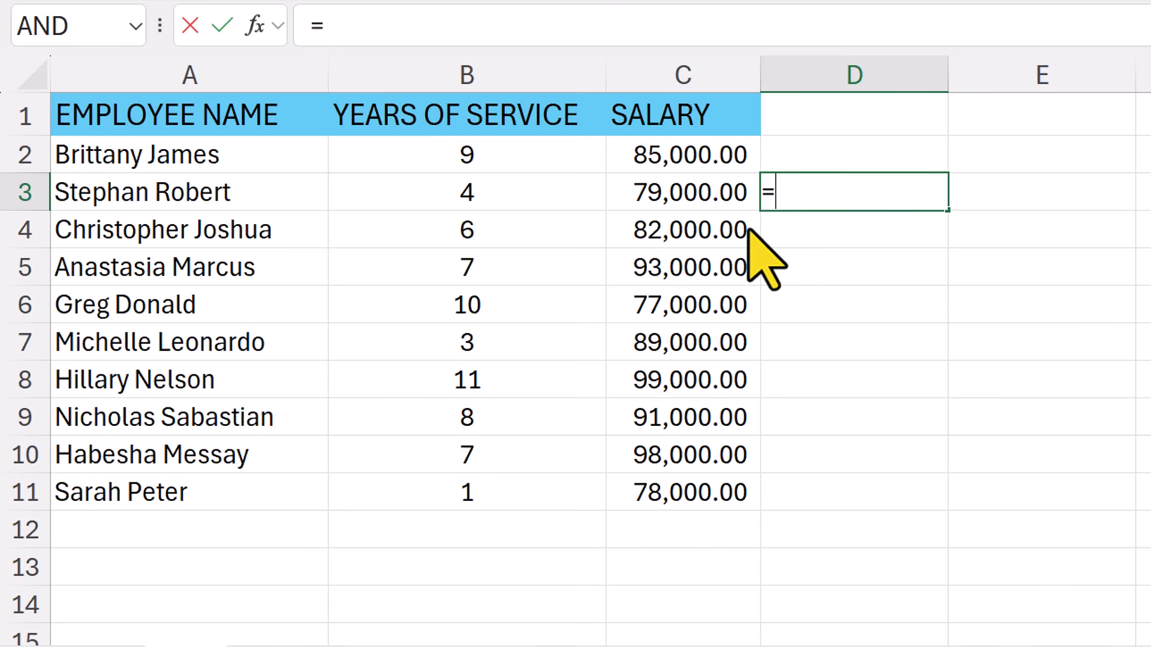
{"action": "type", "text": "85000+"}
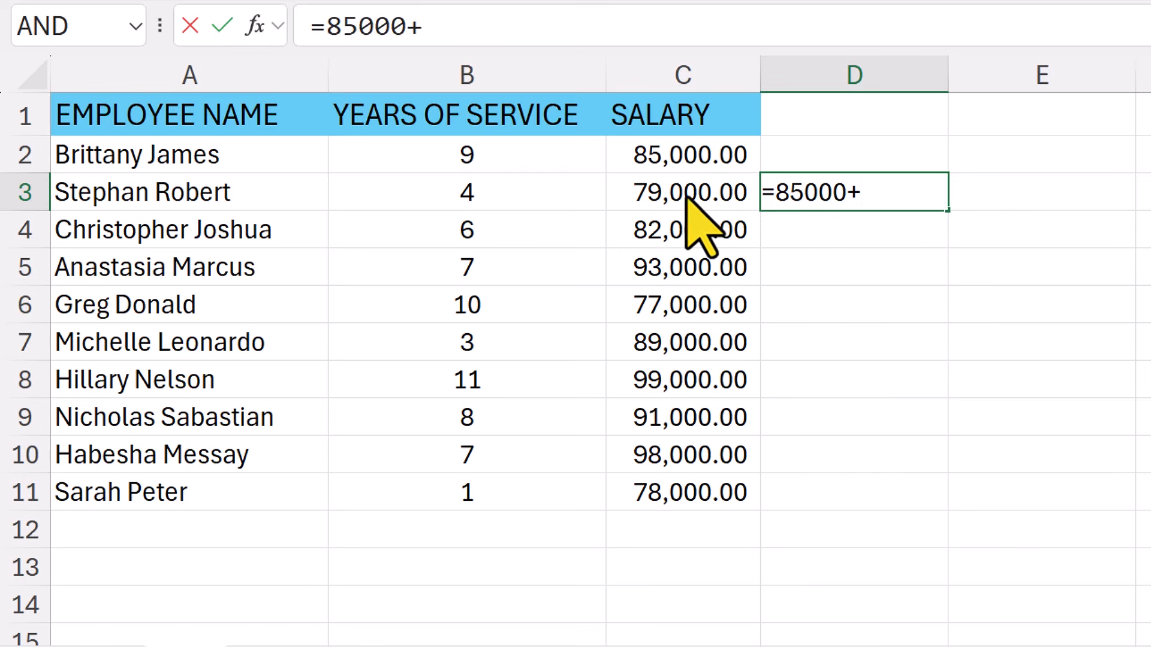
{"action": "type", "text": "79000"}
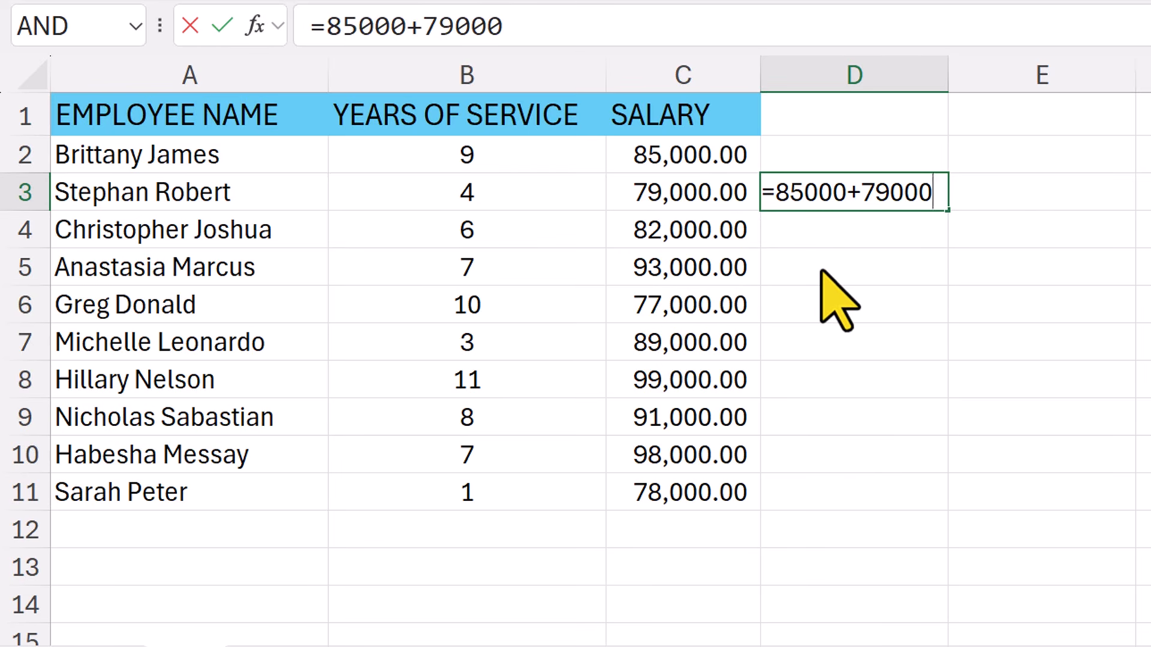
{"action": "key", "text": "Return"}
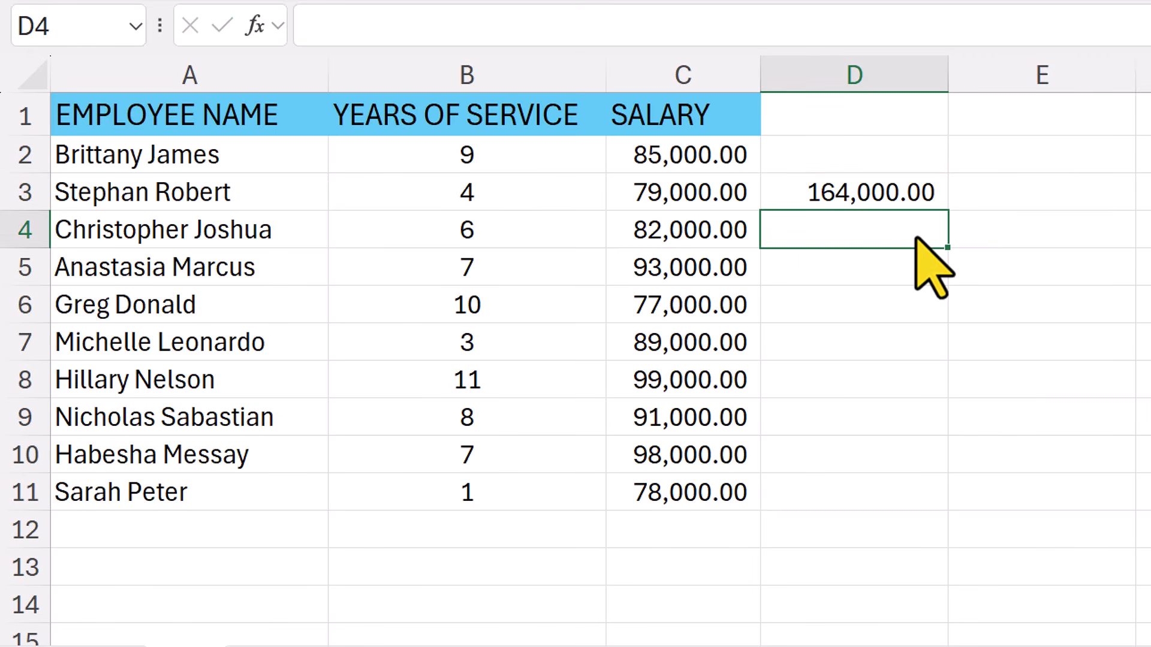
- Replace the typed numbers in the D3 formula with cell references, making it =C2+C3
{"action": "double_click", "coordinate": [933, 193]}
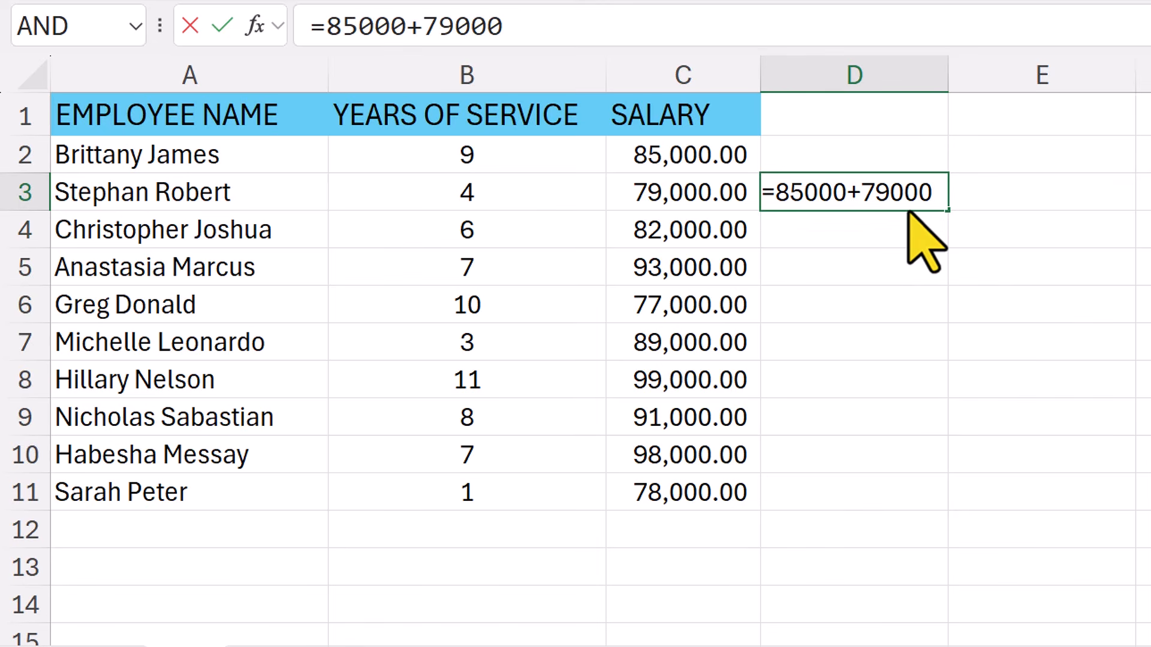
{"action": "left_click_drag", "start_coordinate": [933, 193], "coordinate": [780, 191]}
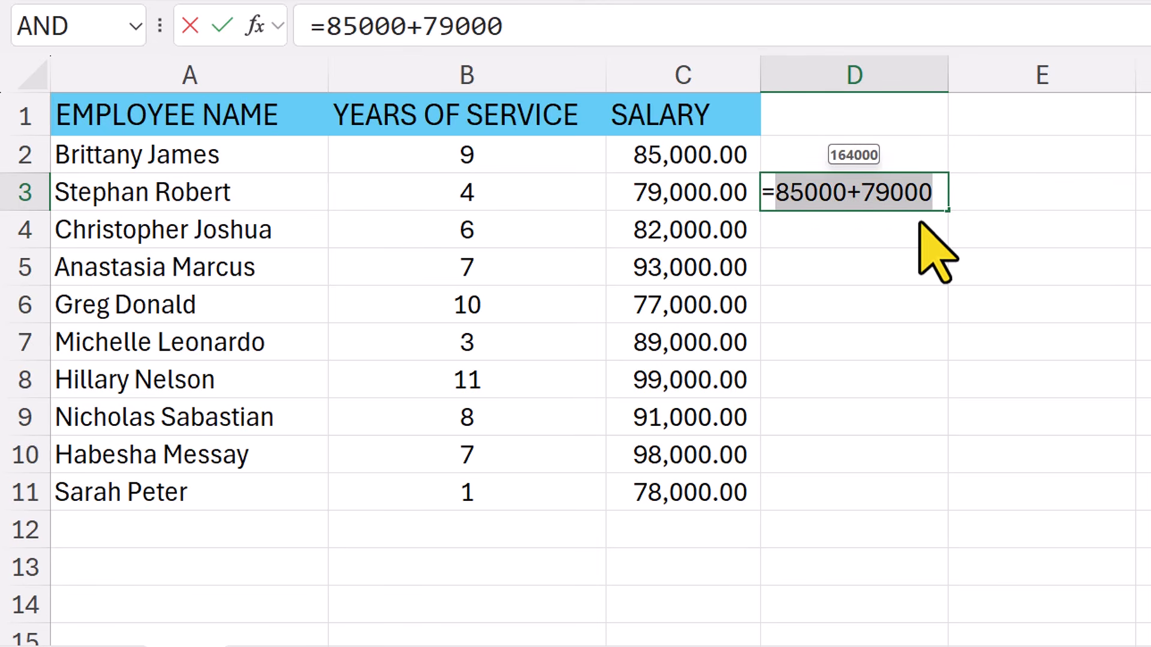
{"action": "key", "text": "BackSpace"}
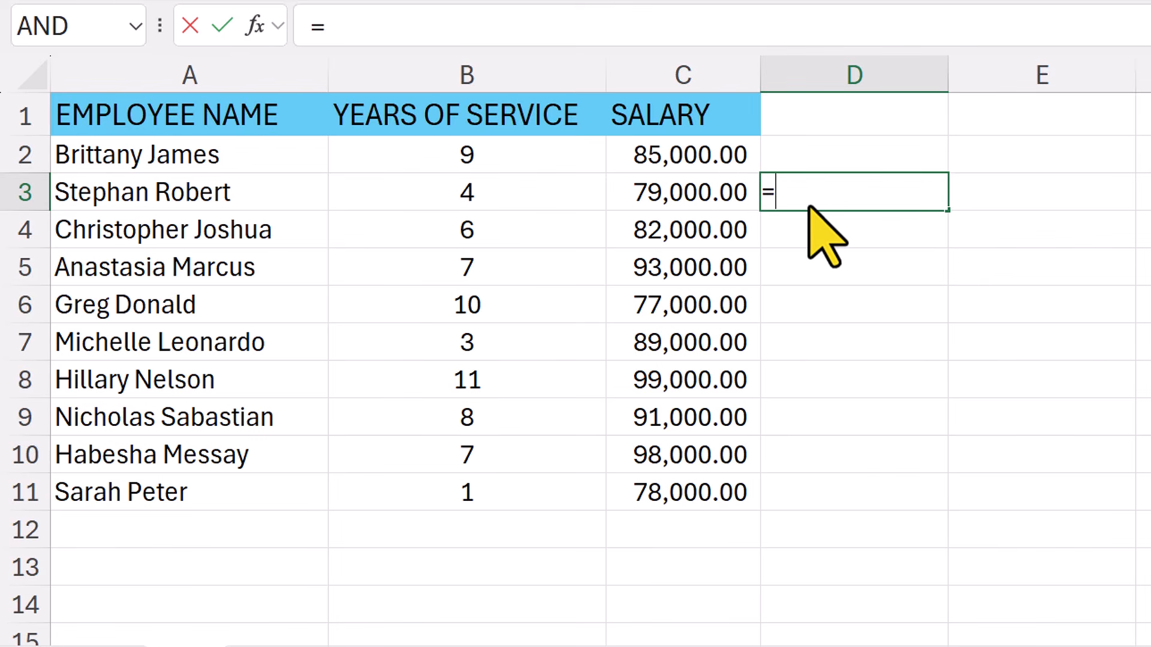
{"action": "type", "text": "C2"}
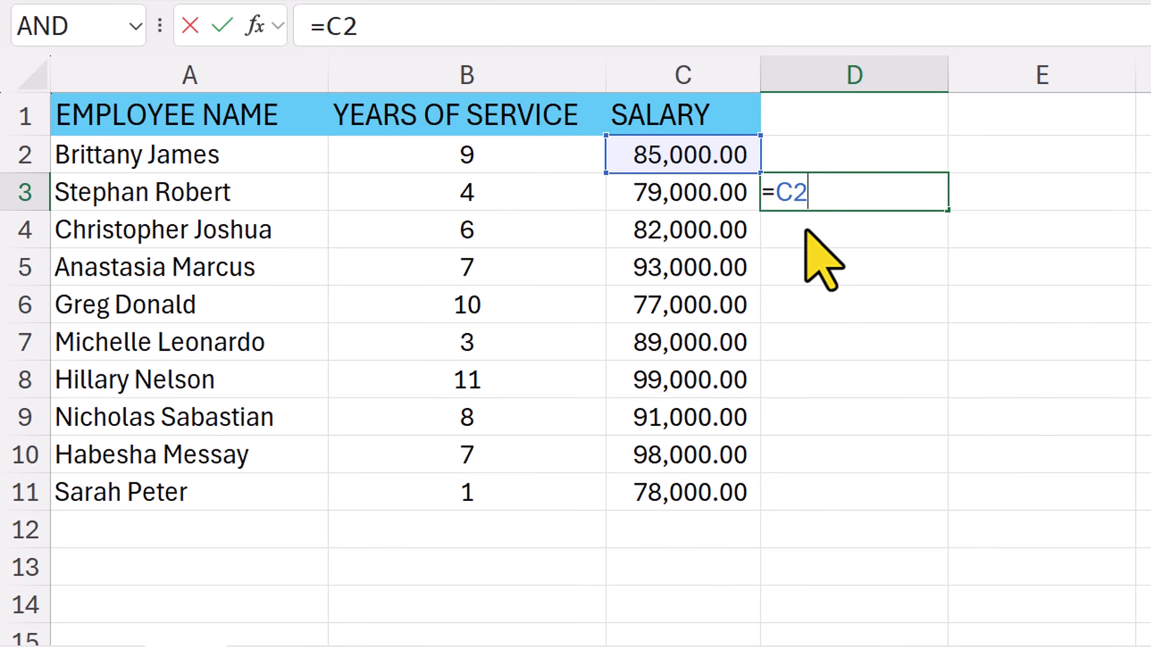
{"action": "key", "text": "BackSpace"}
{"action": "key", "text": "BackSpace"}
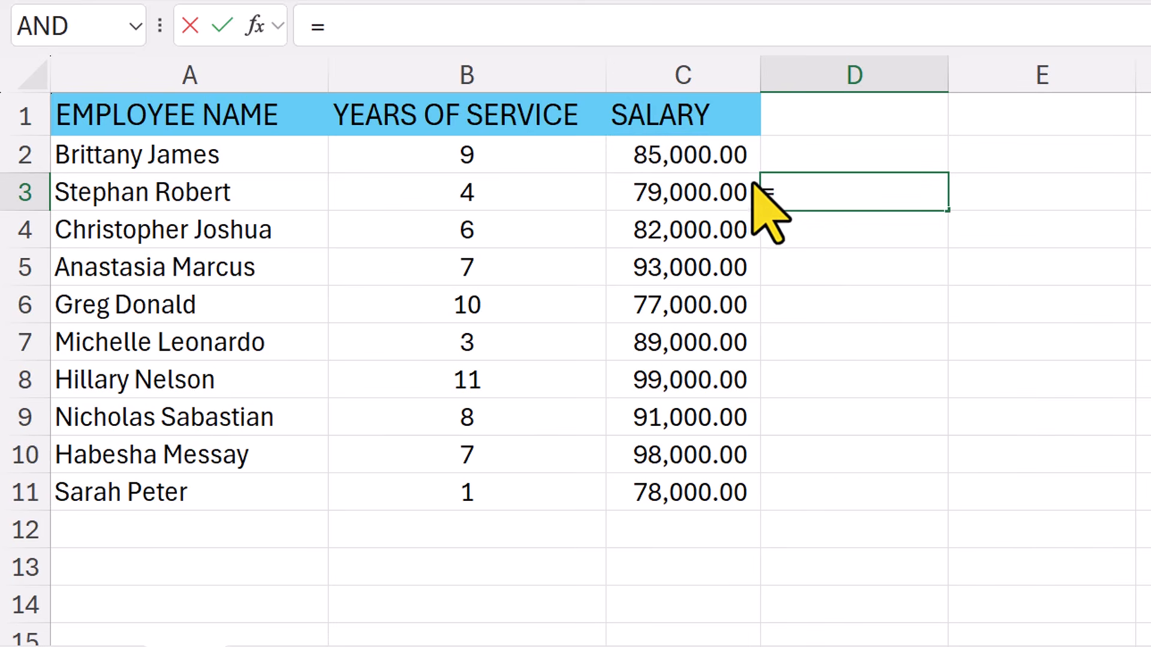
{"action": "left_click", "coordinate": [723, 157]}
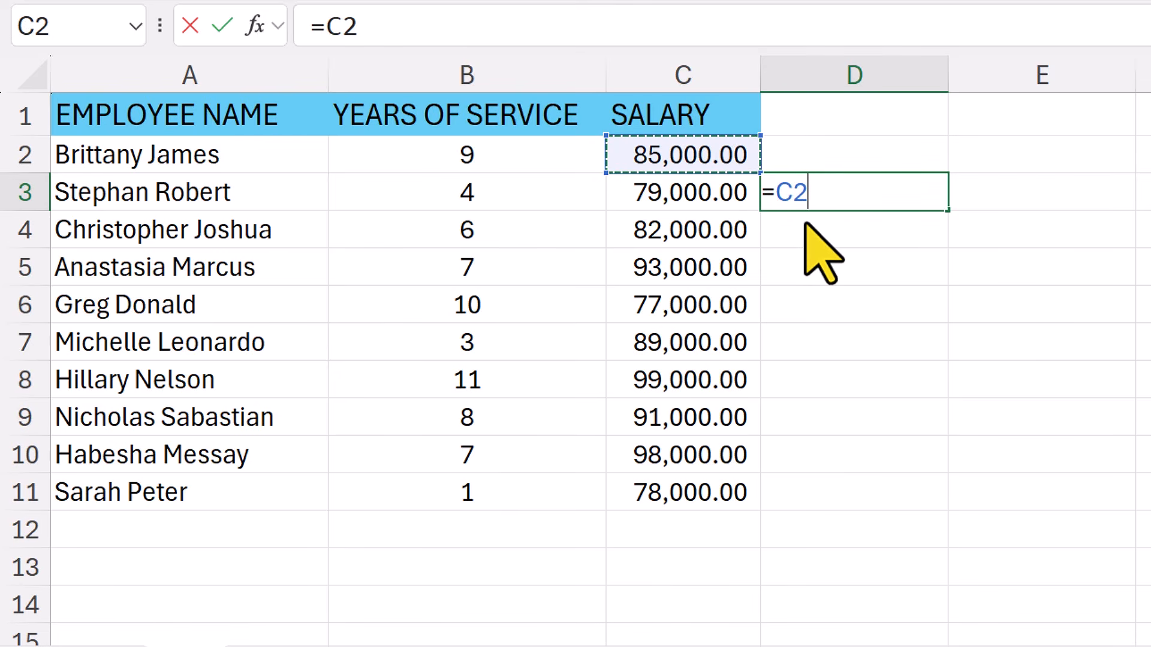
{"action": "type", "text": "+"}
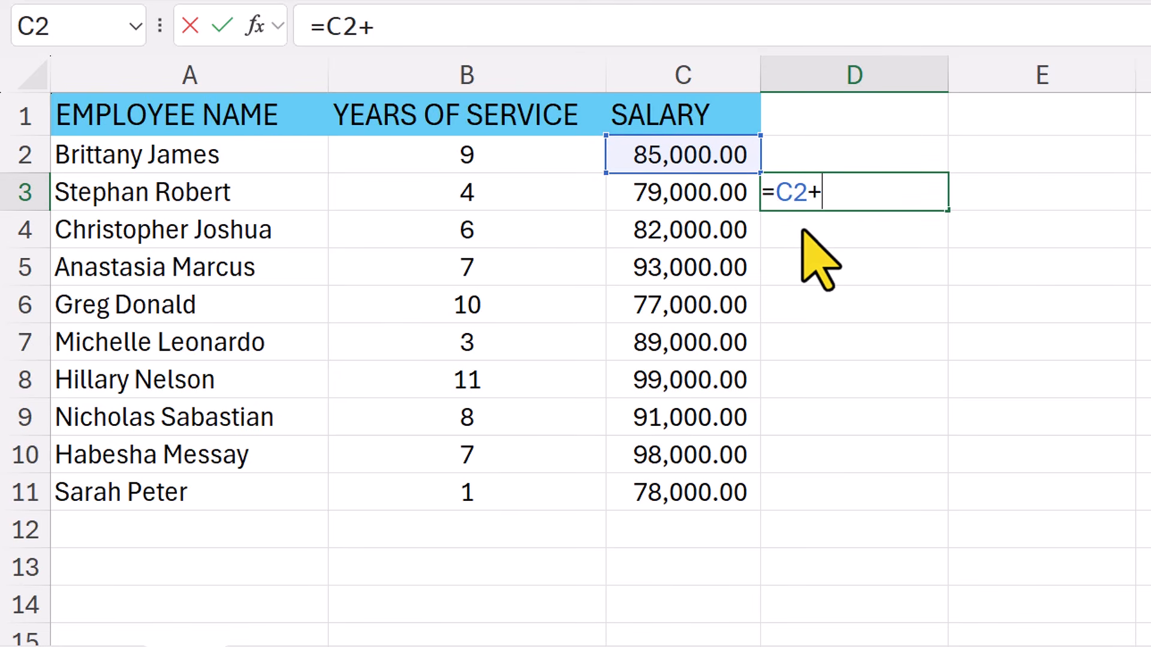
{"action": "left_click", "coordinate": [725, 191]}
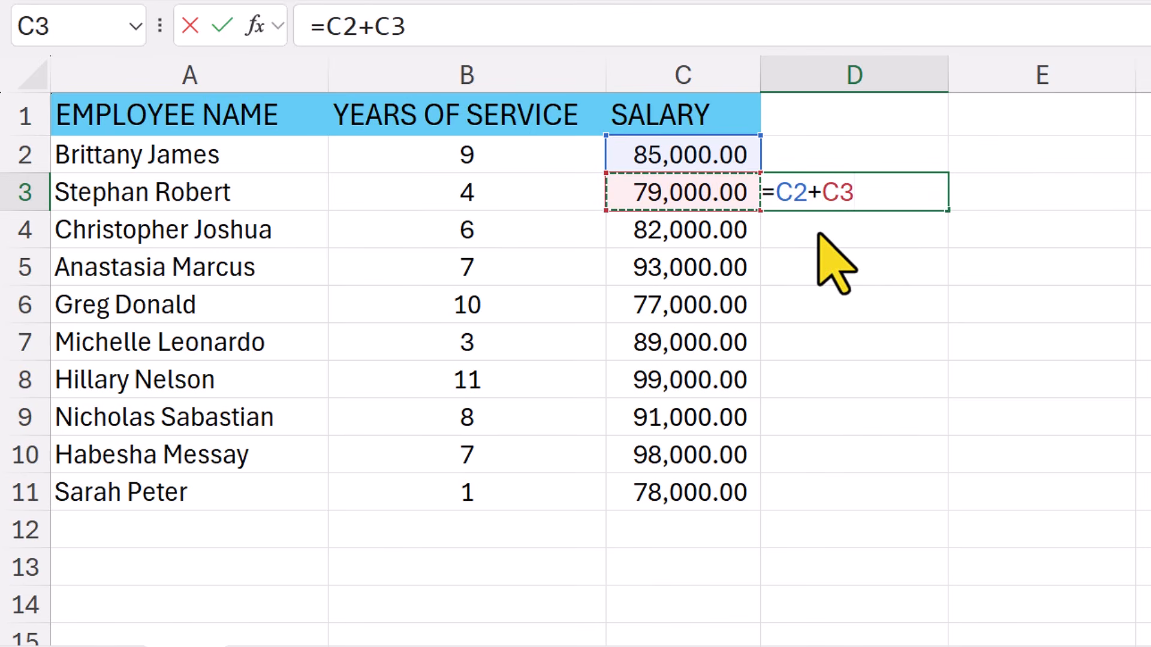
{"action": "key", "text": "Return"}
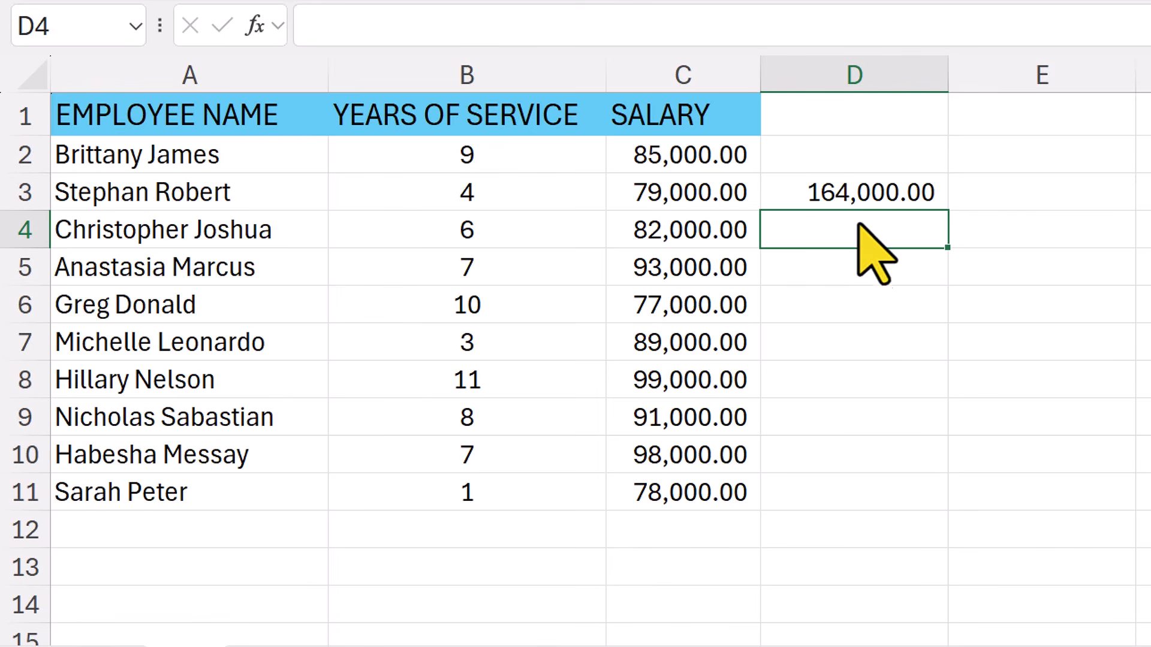
- Try a salary of 90000 in C2 to test the D3 formula, and undo the change
{"action": "left_click", "coordinate": [727, 160]}
{"action": "type", "text": "90000"}
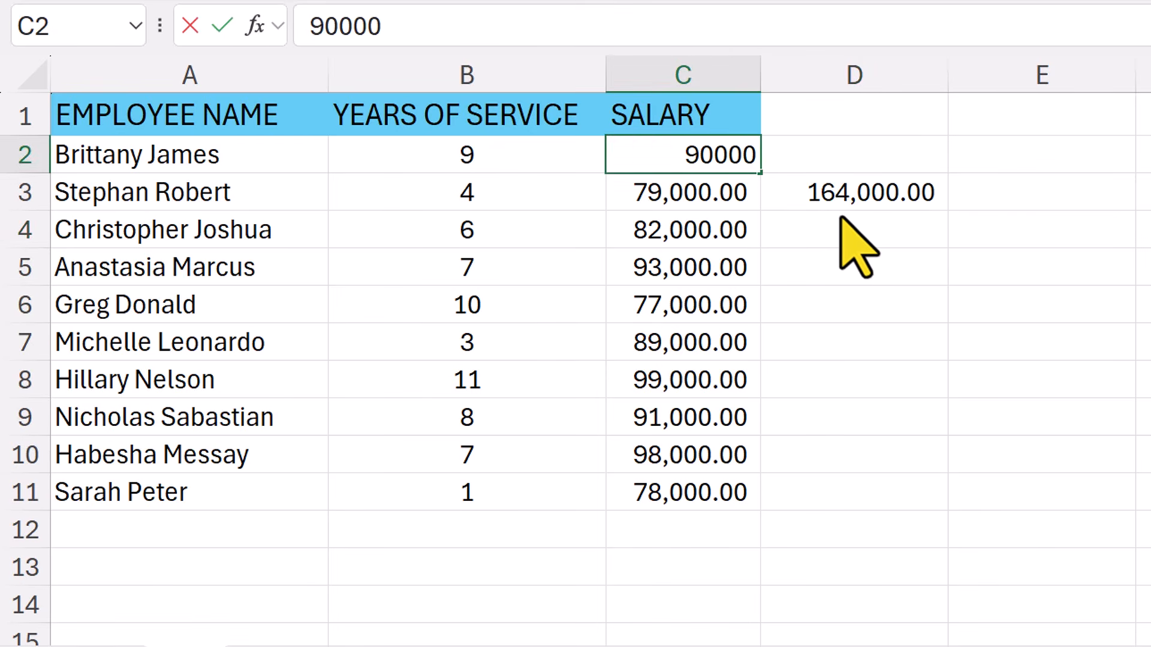
{"action": "key", "text": "Return"}
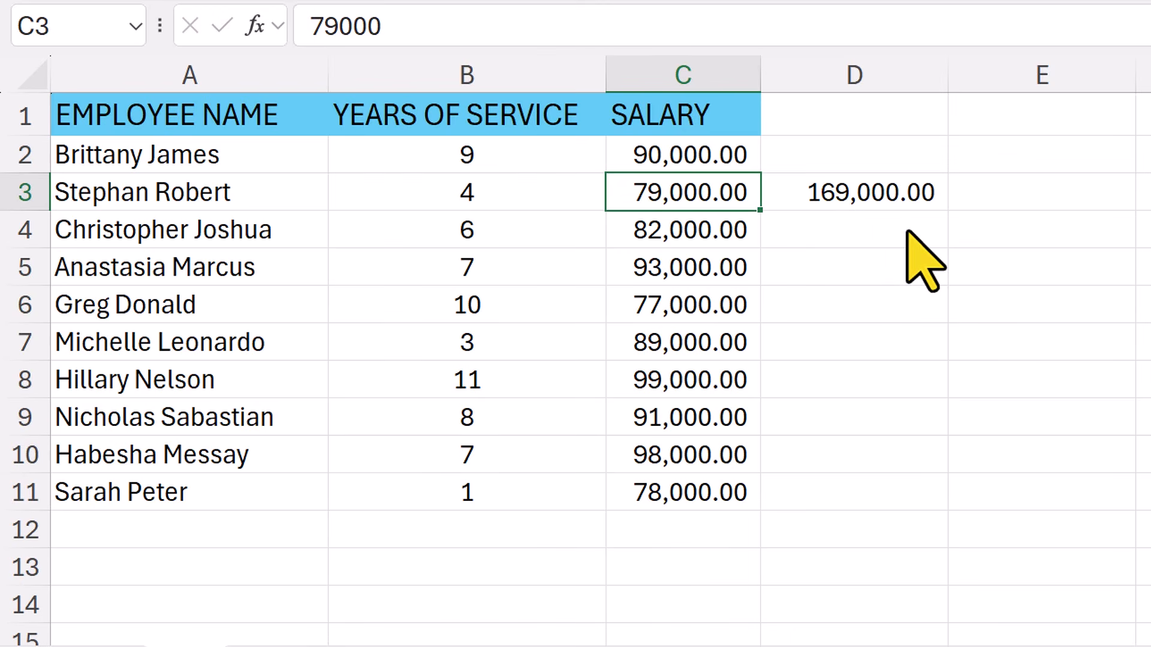
{"action": "key", "text": "ctrl+z"}
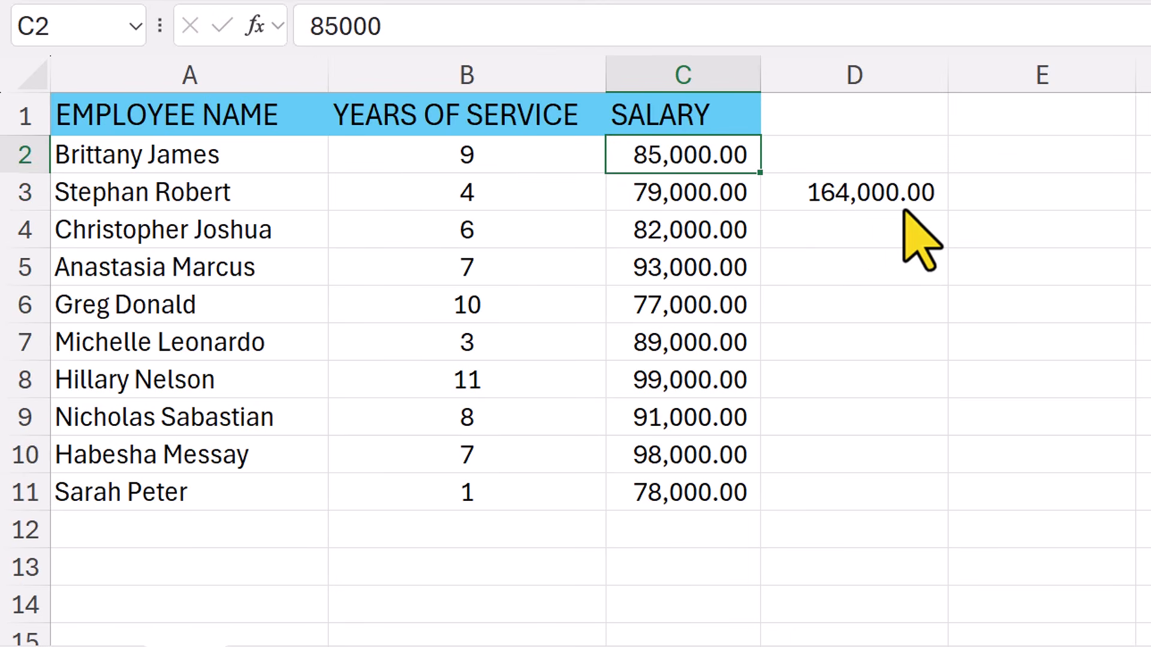
- Delete the addition formula from cell D3
{"action": "left_click", "coordinate": [905, 207]}
{"action": "key", "text": "Delete"}
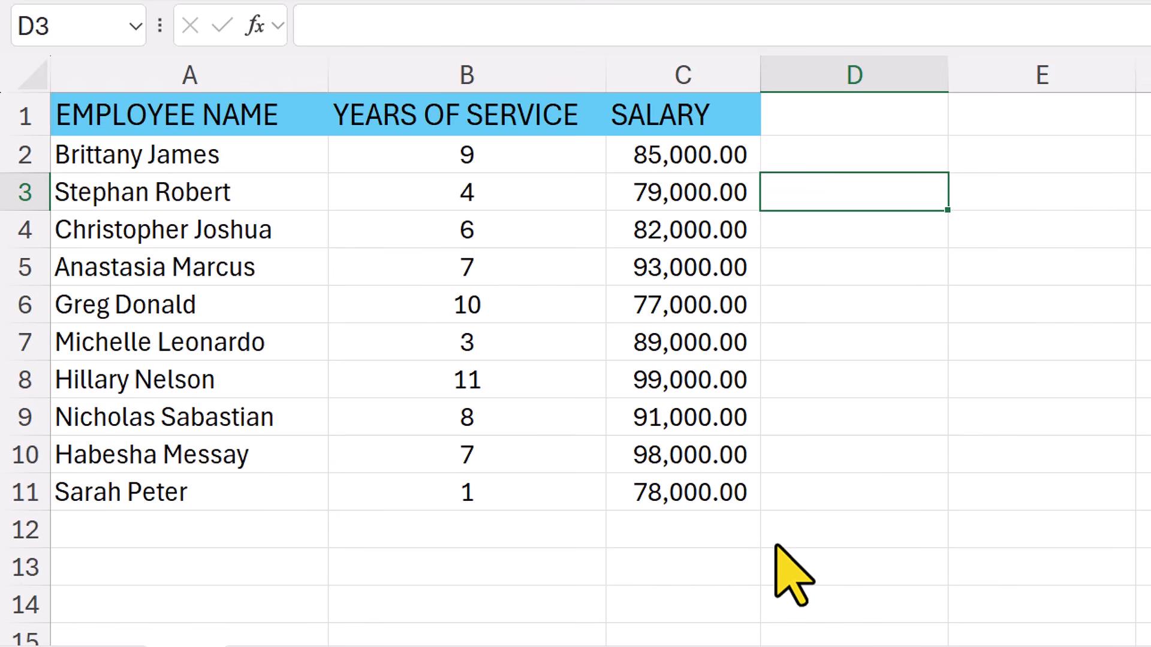
- Enter =SUM() in C12 below the salaries, leaving the insertion point between the parentheses
{"action": "left_click", "coordinate": [729, 535]}
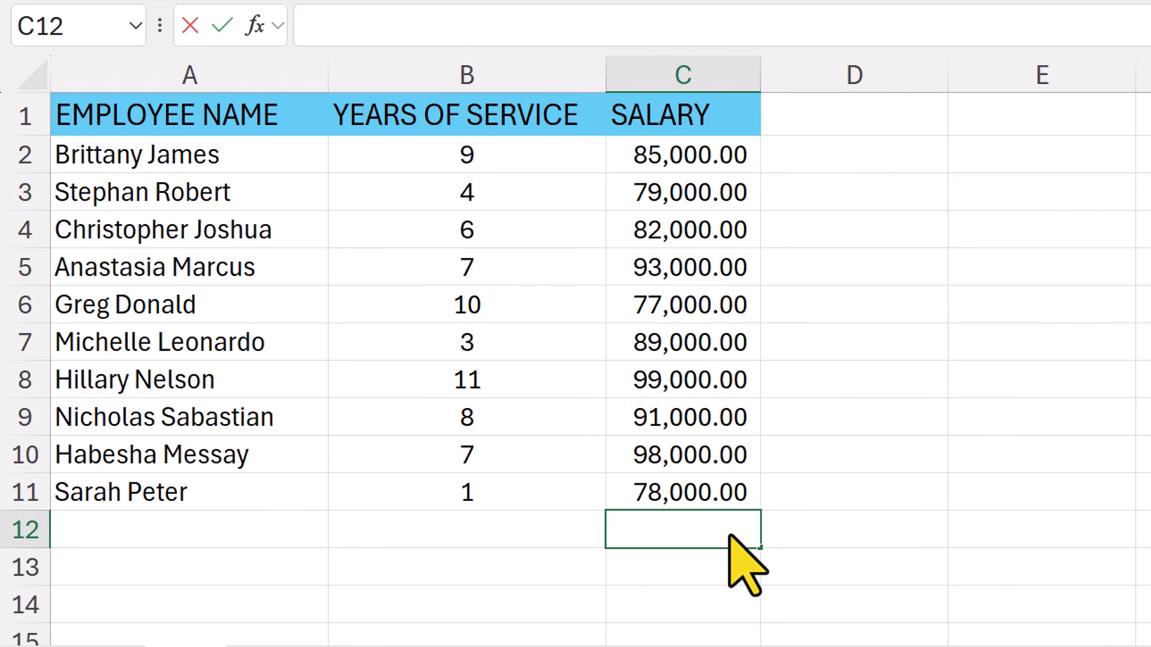
{"action": "type", "text": "=SUM"}
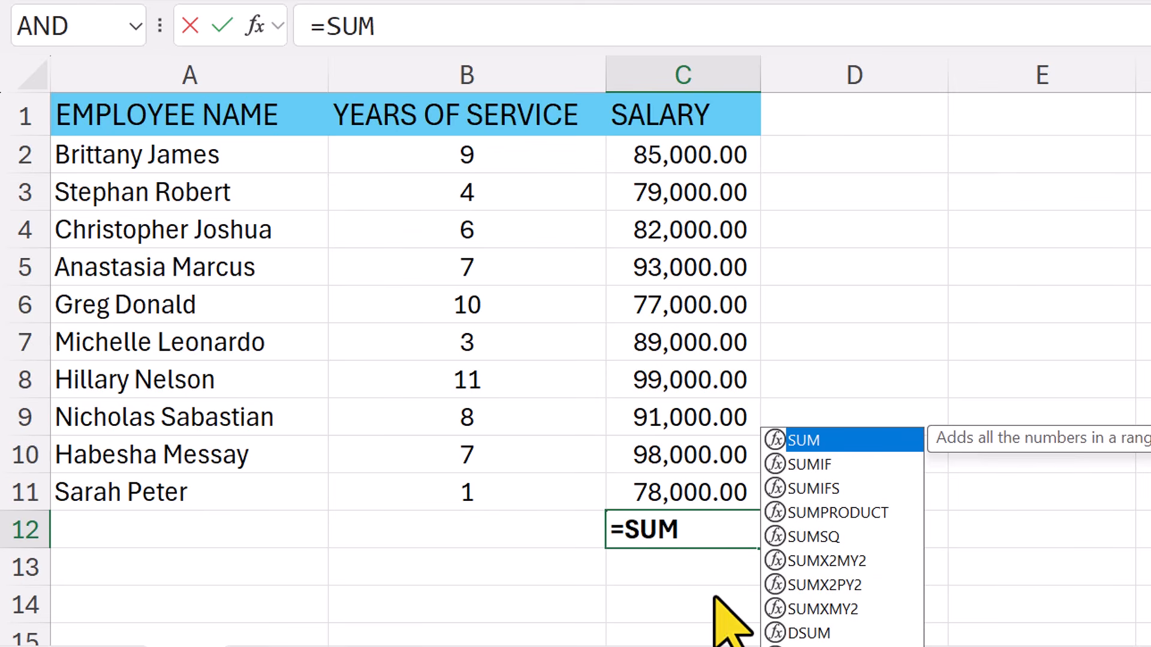
{"action": "type", "text": "()"}
{"action": "left_click", "coordinate": [689, 535]}
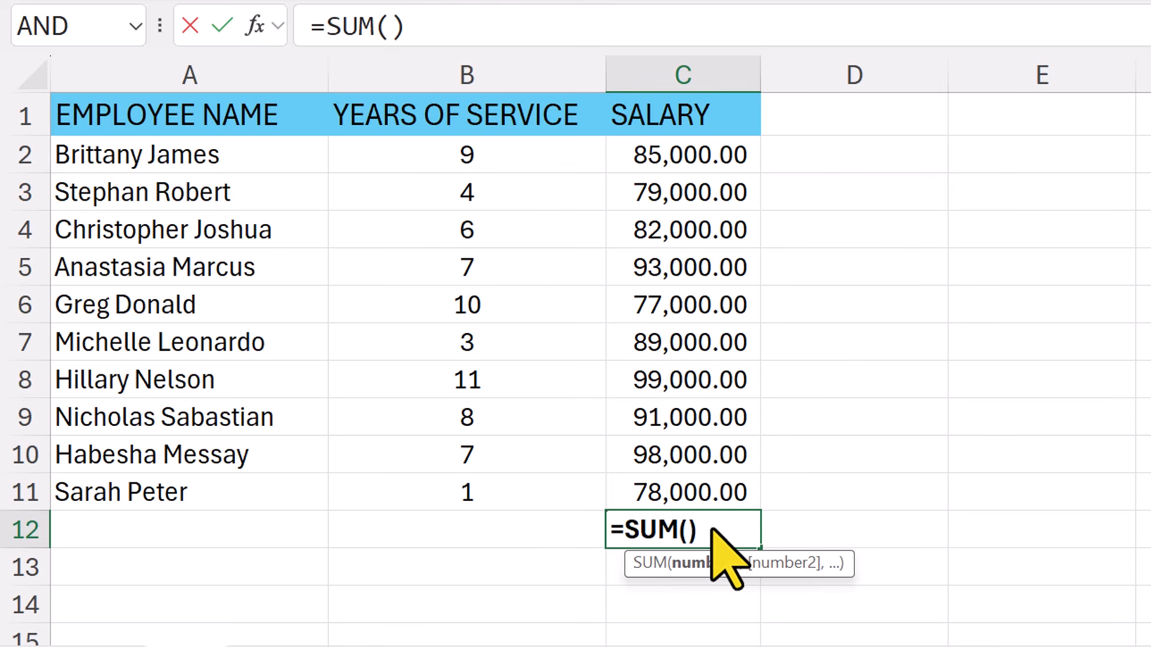
- Try adding C2 and C3 as separate comma-delimited arguments of the SUM function, and remove them
{"action": "left_click", "coordinate": [707, 160]}
{"action": "type", "text": ","}
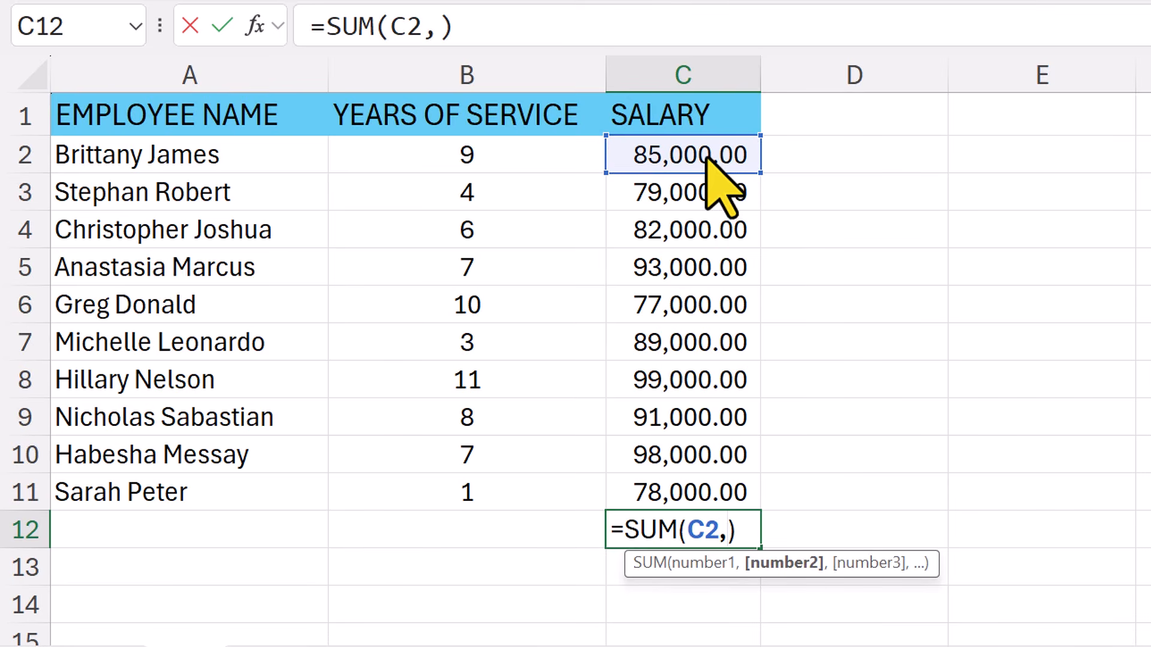
{"action": "left_click", "coordinate": [707, 195]}
{"action": "type", "text": ","}
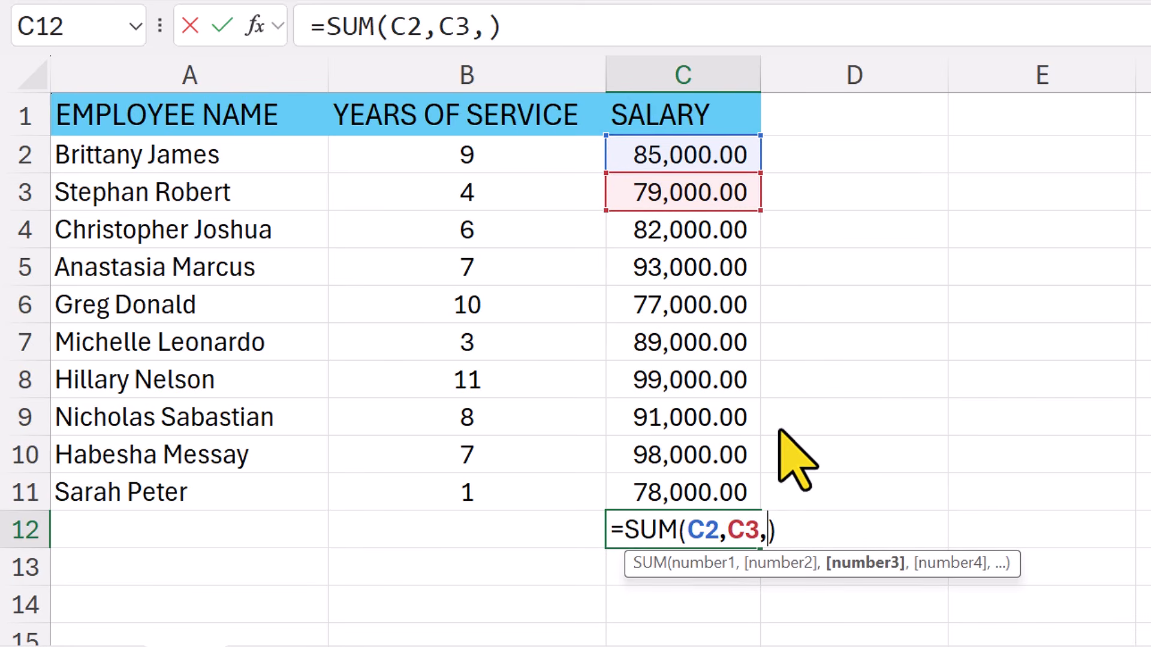
{"action": "left_click_drag", "start_coordinate": [763, 533], "coordinate": [689, 535]}
{"action": "key", "text": "BackSpace"}
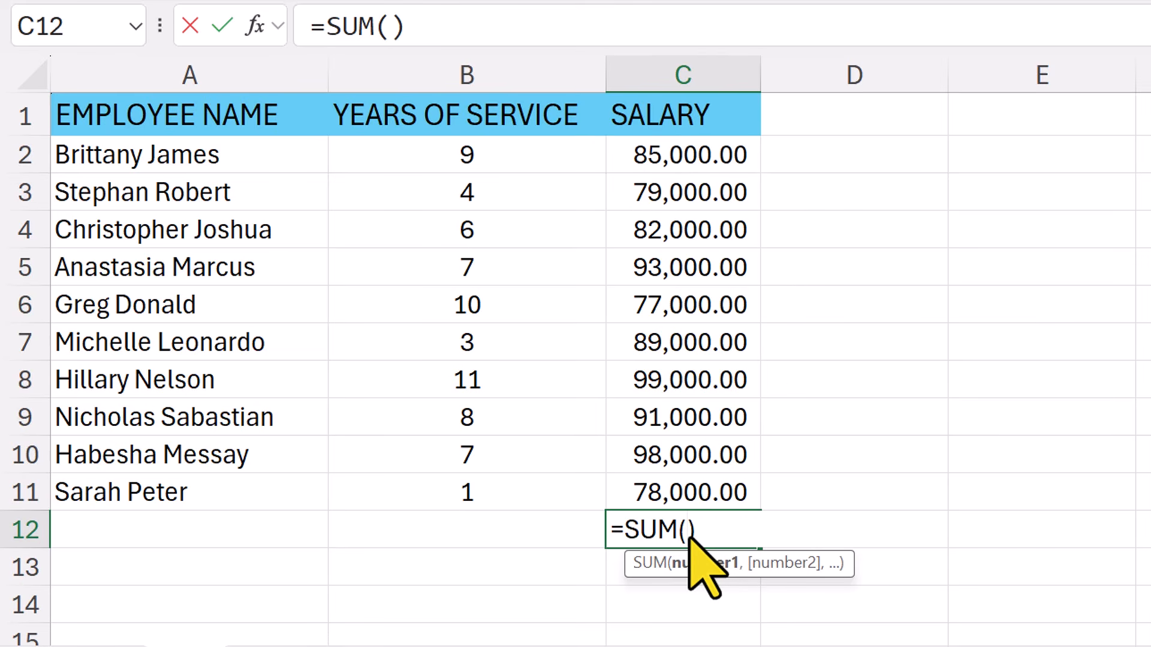
- Complete the total in C12 with the salary range, as =SUM(C2:C11)
{"action": "left_click_drag", "start_coordinate": [716, 170], "coordinate": [684, 501]}
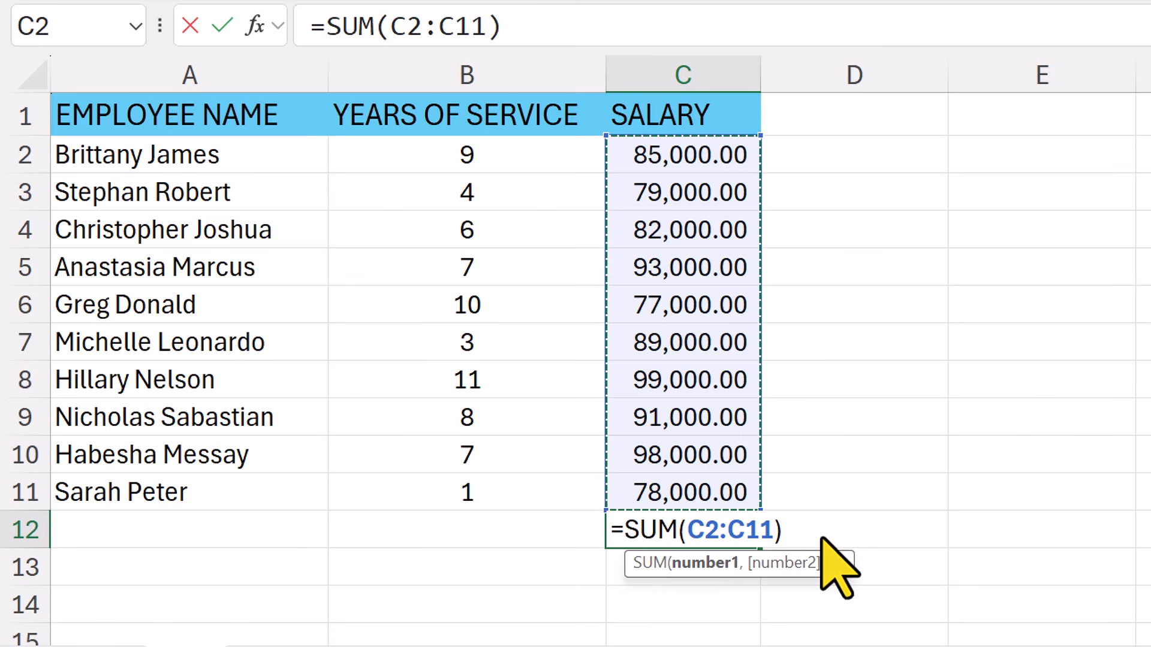
{"action": "key", "text": "Return"}
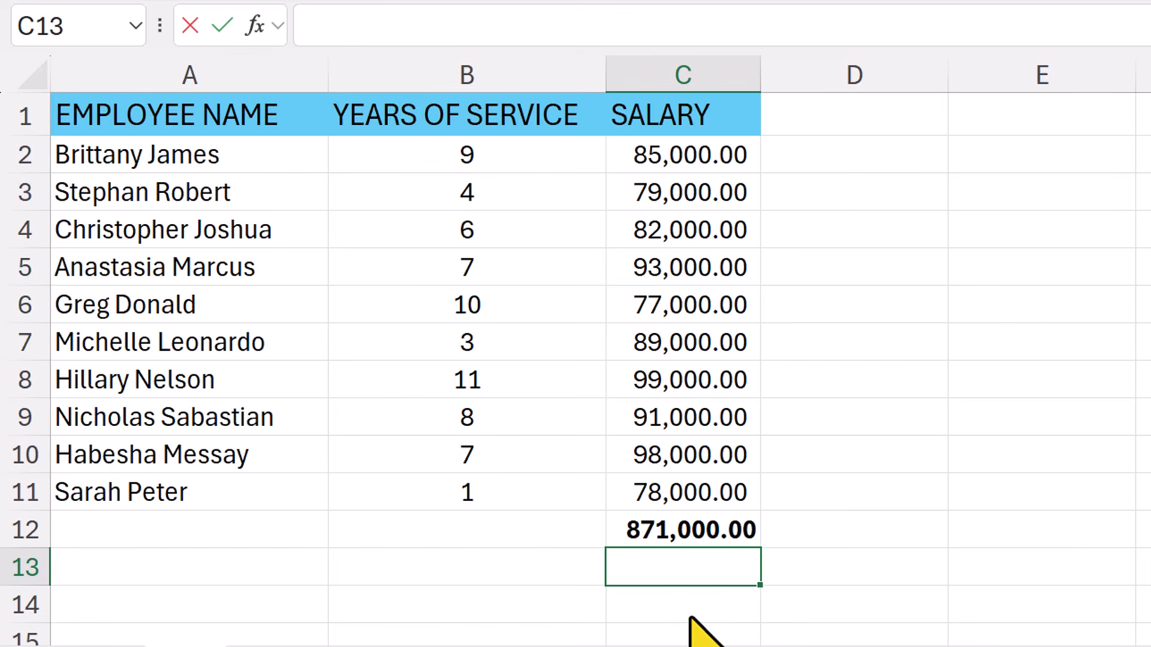
- Find the highest salary in C13 with a MAX formula over the range C2:C11
{"action": "type", "text": "="}
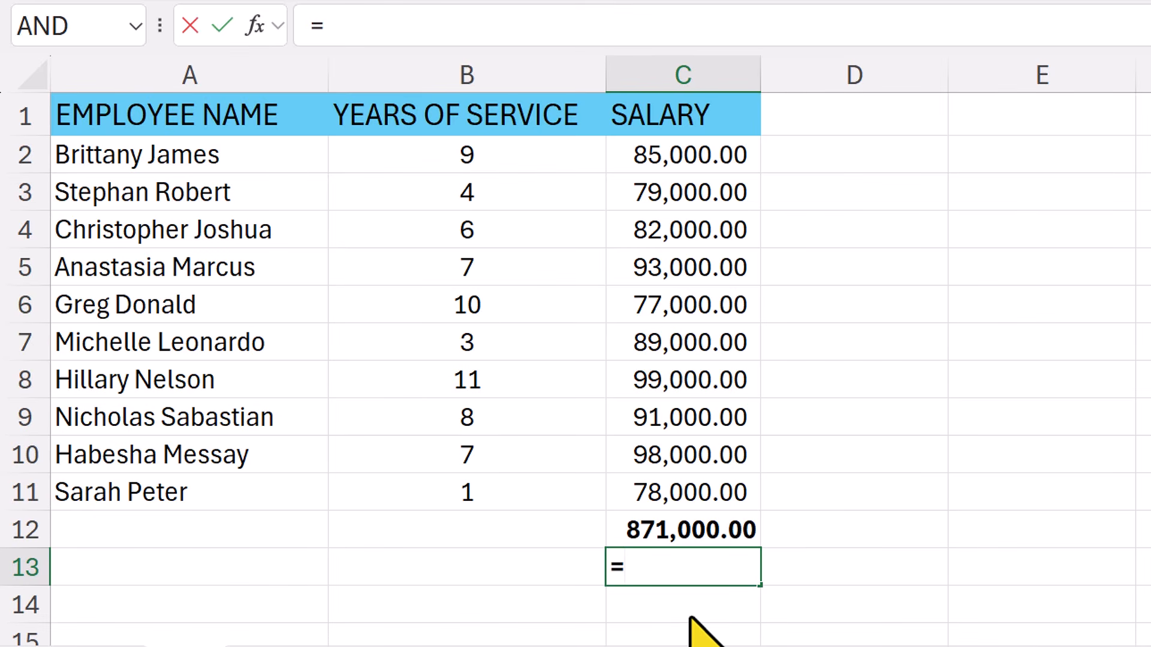
{"action": "type", "text": "MAX"}
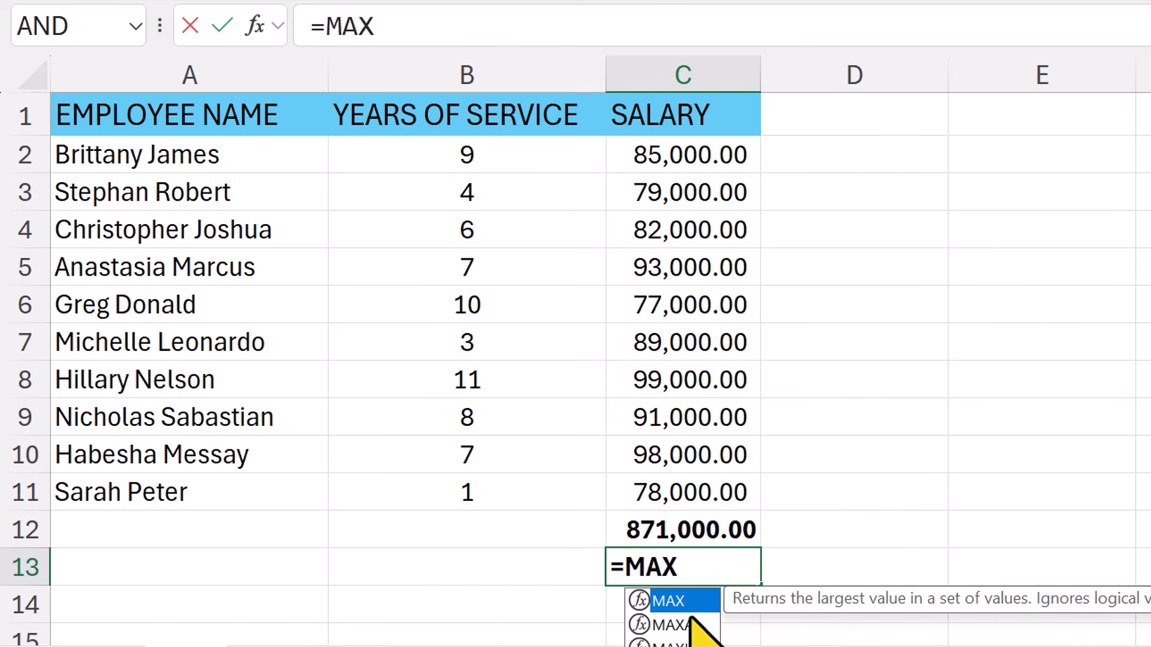
{"action": "type", "text": "()"}
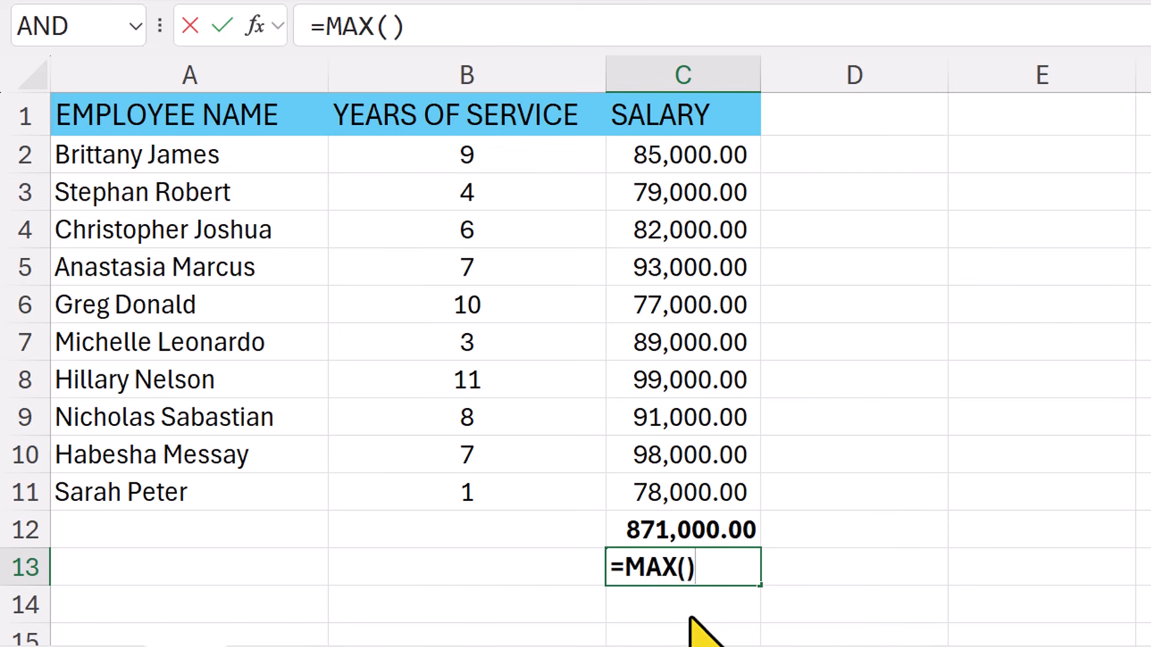
{"action": "key", "text": "Left"}
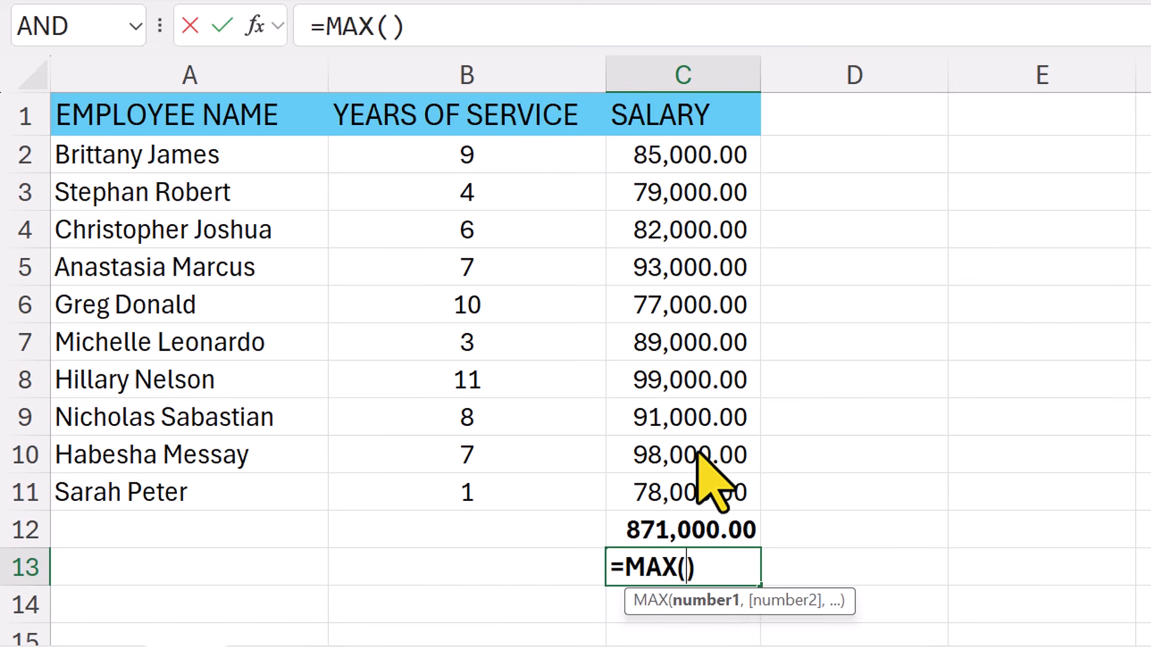
{"action": "left_click_drag", "start_coordinate": [723, 154], "coordinate": [716, 485]}
{"action": "key", "text": "Return"}
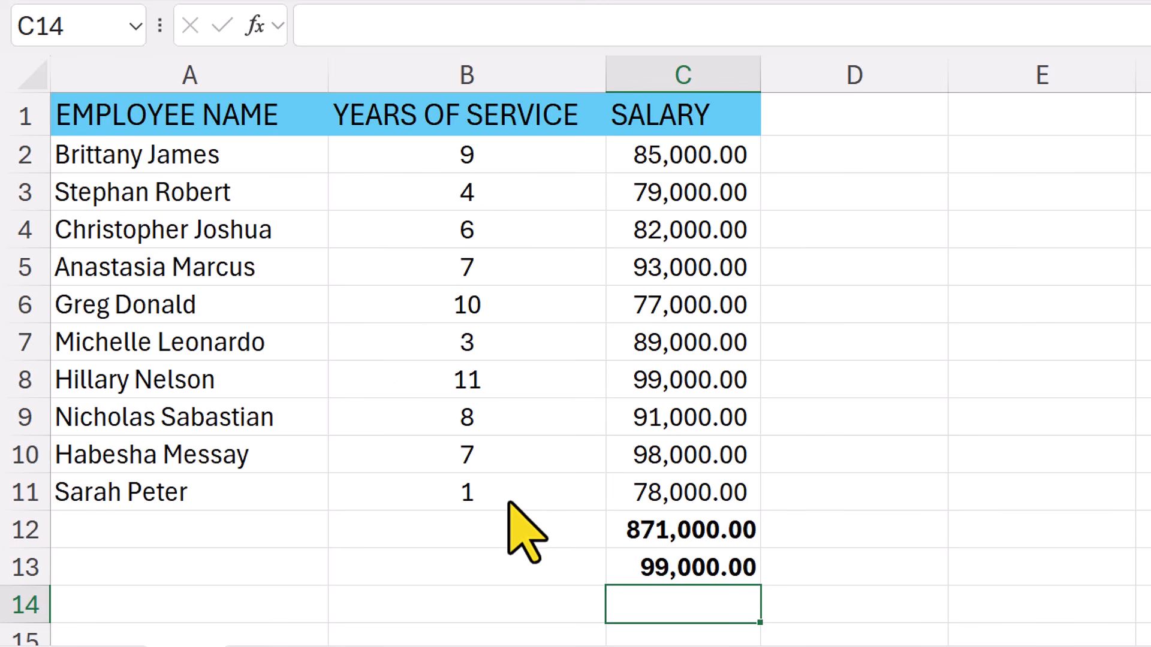
- Enter =IF() in D2 beside the first salary, leaving the insertion point between the parentheses
{"action": "left_click", "coordinate": [863, 159]}
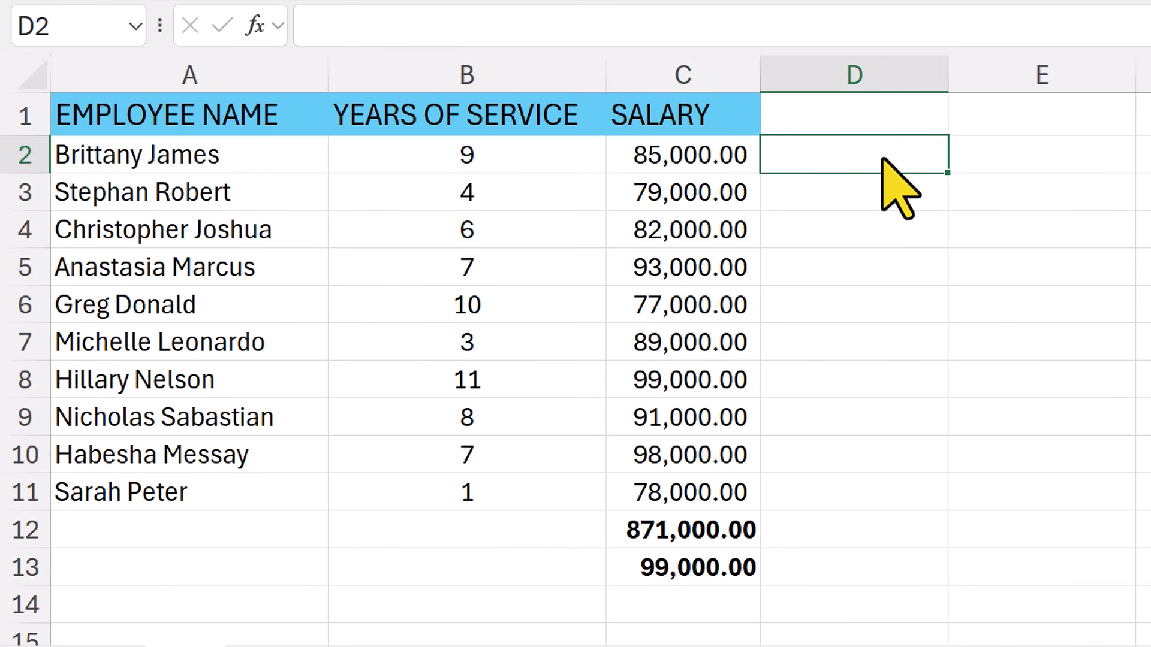
{"action": "left_click", "coordinate": [433, 29]}
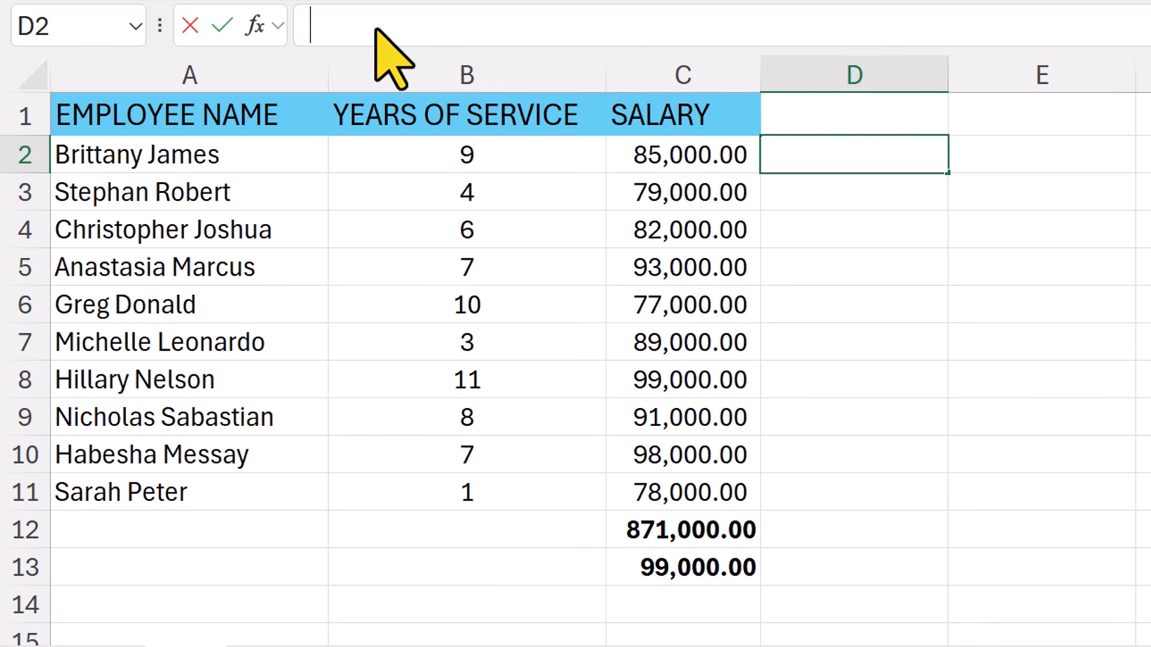
{"action": "type", "text": "="}
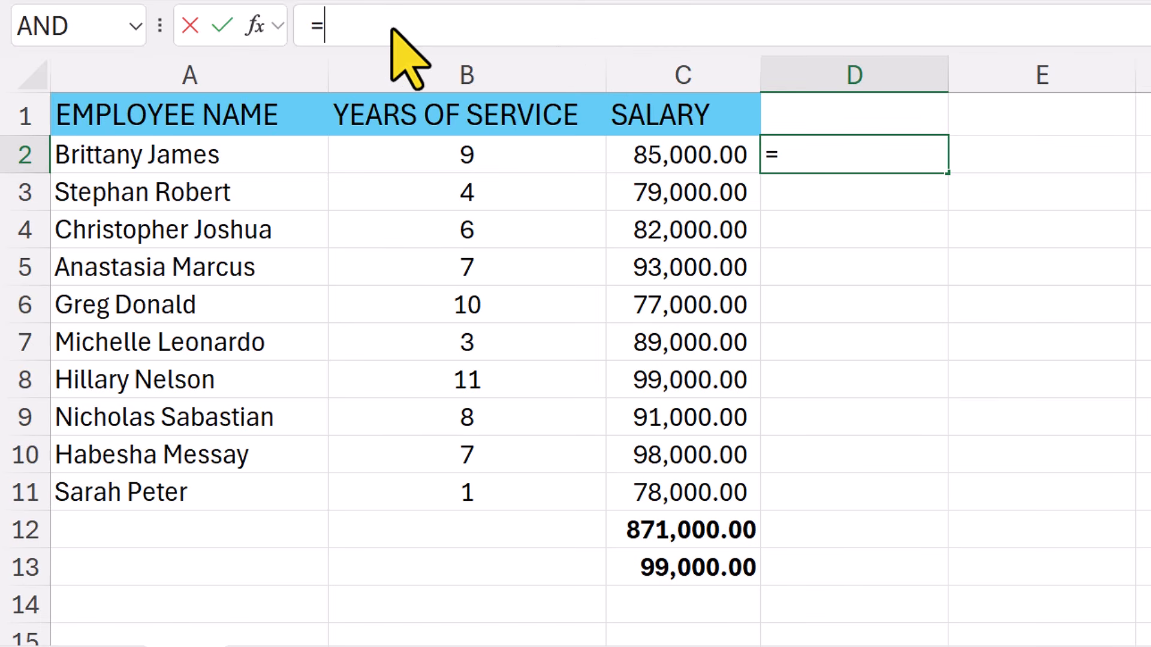
{"action": "type", "text": "IF"}
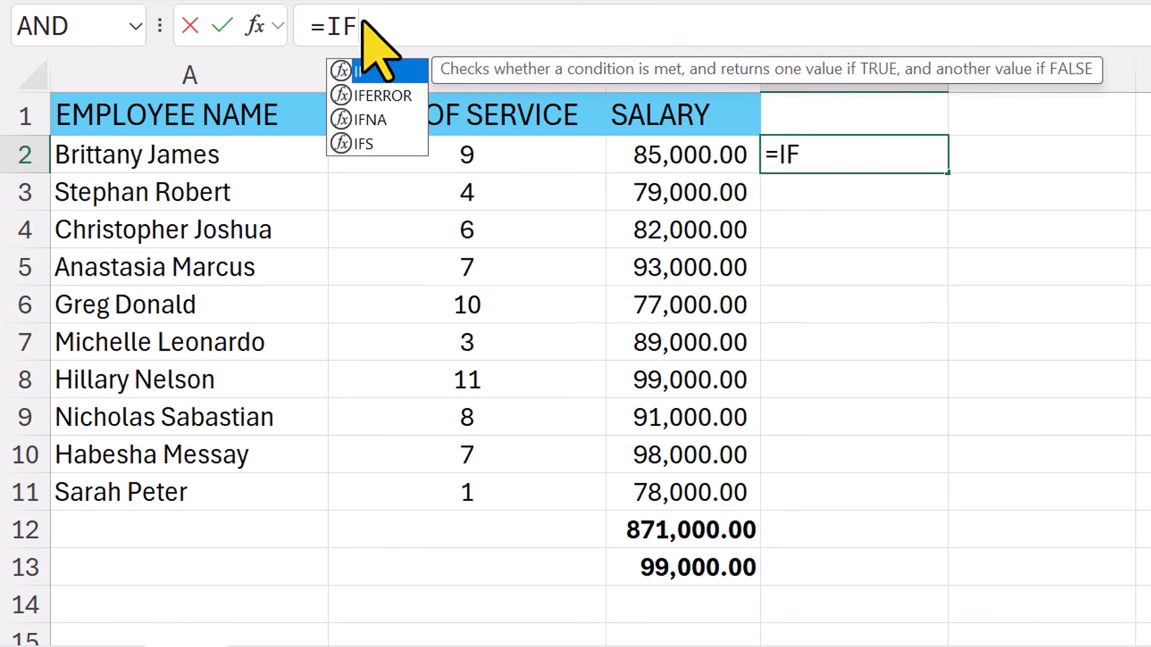
{"action": "type", "text": "()"}
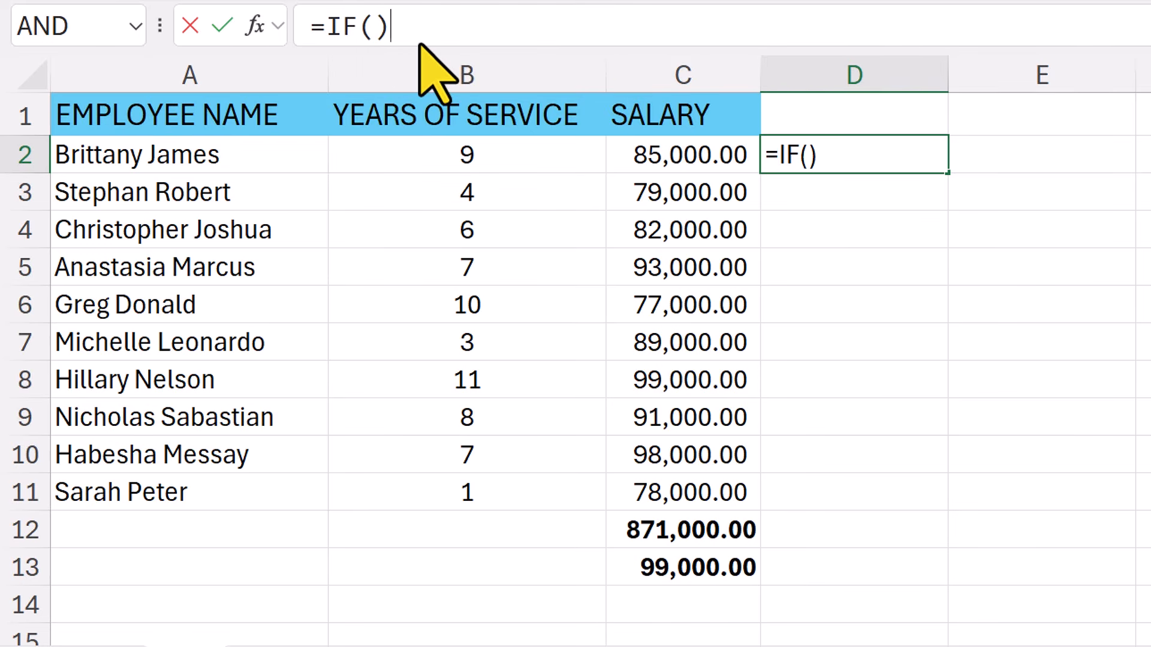
{"action": "left_click", "coordinate": [375, 25]}
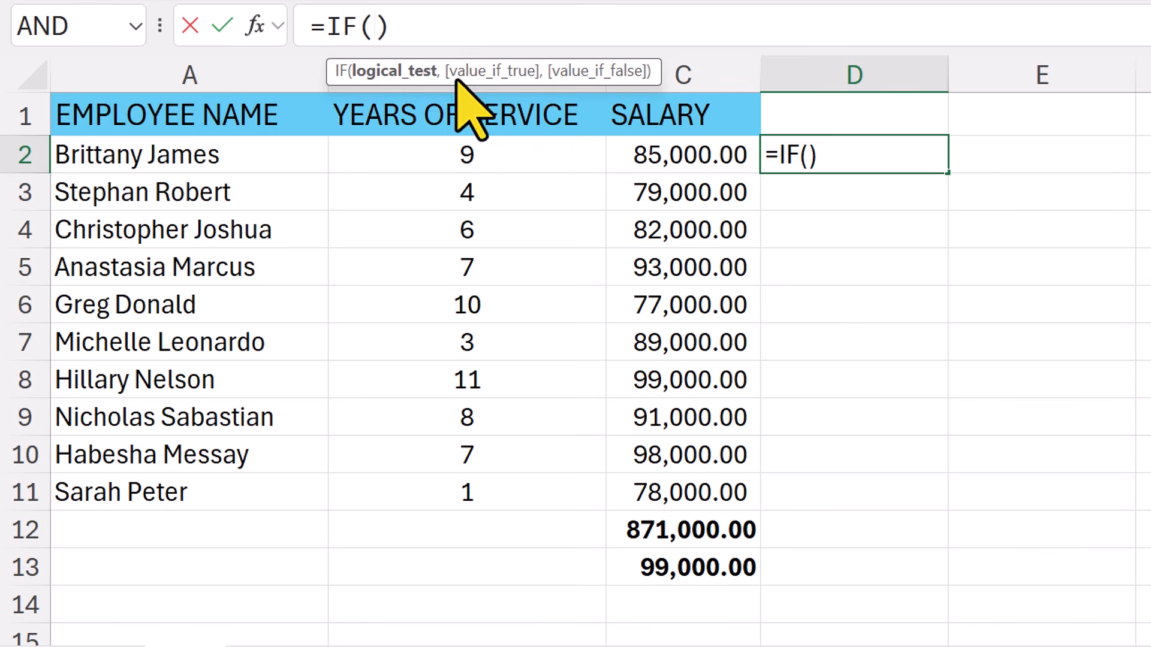
- Add the logical test B2>5 and the value-if-true argument C2*10% to the IF formula
{"action": "left_click", "coordinate": [471, 168]}
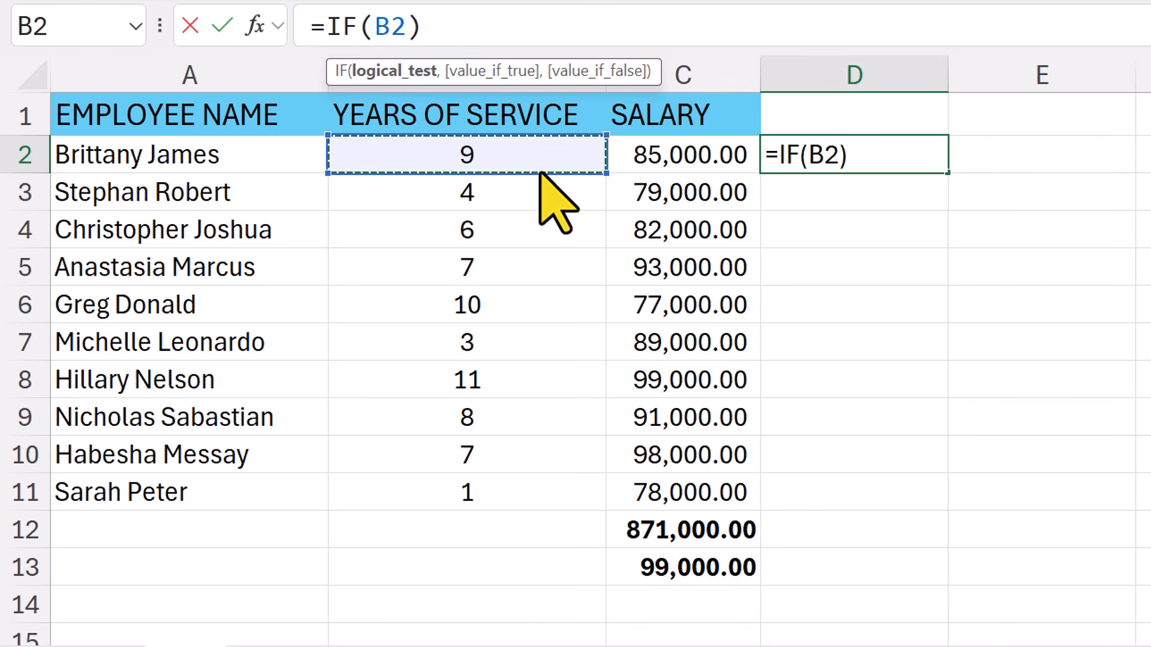
{"action": "type", "text": ">5,"}
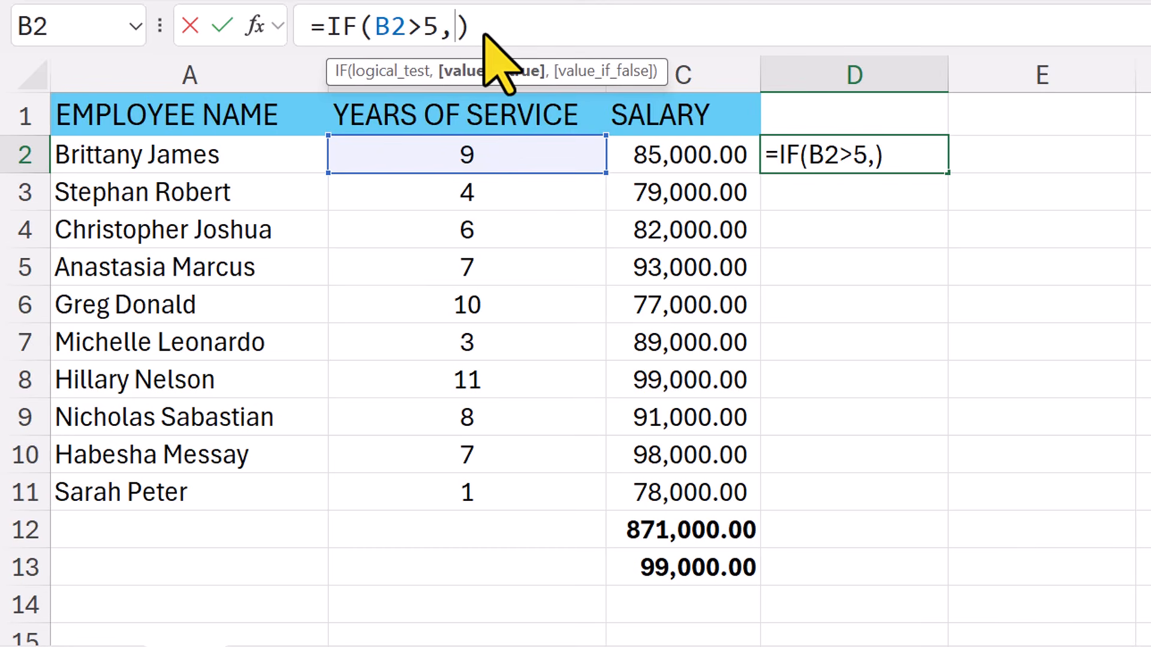
{"action": "left_click", "coordinate": [688, 159]}
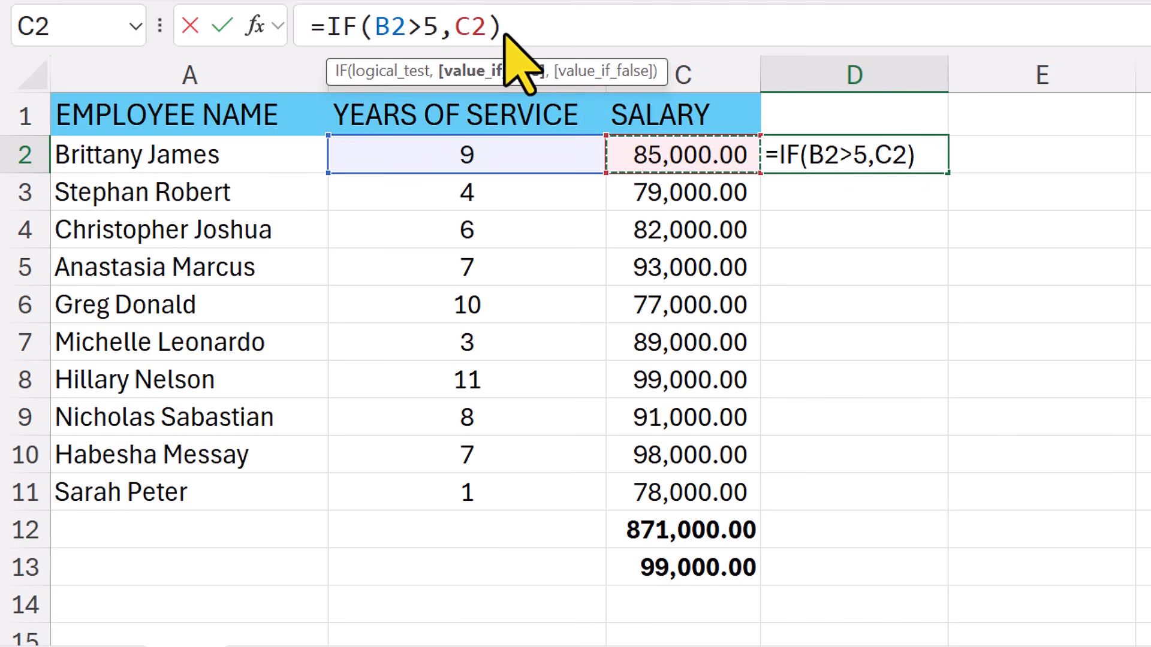
{"action": "type", "text": "*"}
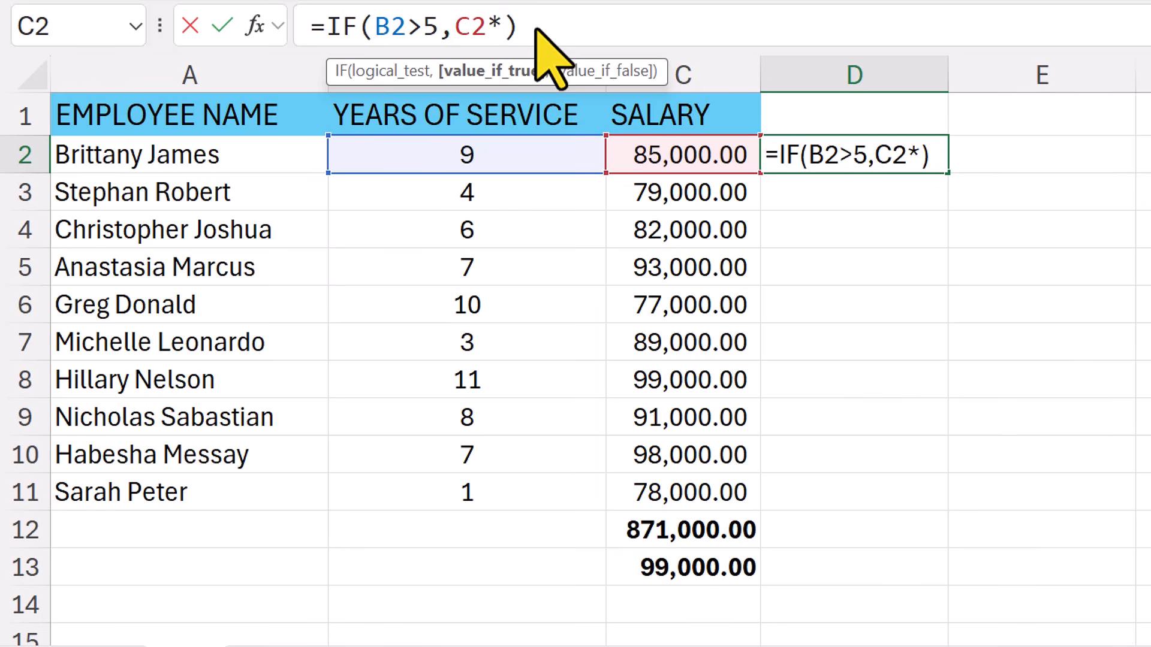
{"action": "type", "text": "10%"}
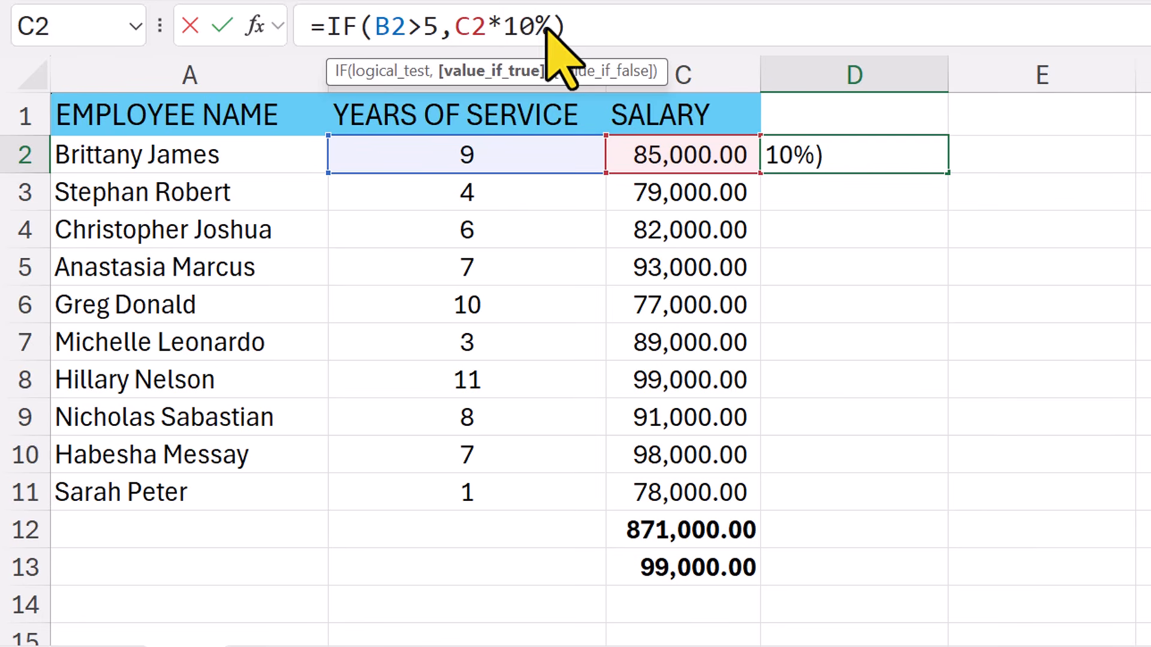
- Add C2*5% as the value-if-false argument, completing D2 as =IF(B2>5,C2*10%,C2*5%)
{"action": "type", "text": ","}
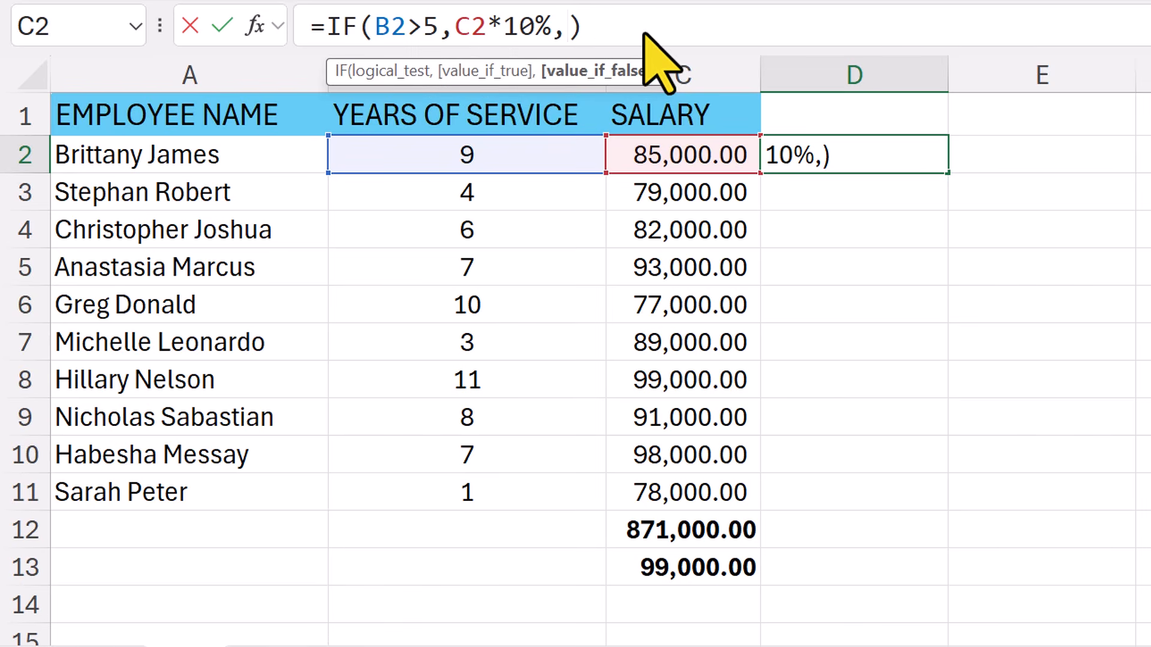
{"action": "left_click", "coordinate": [671, 157]}
{"action": "type", "text": "*"}
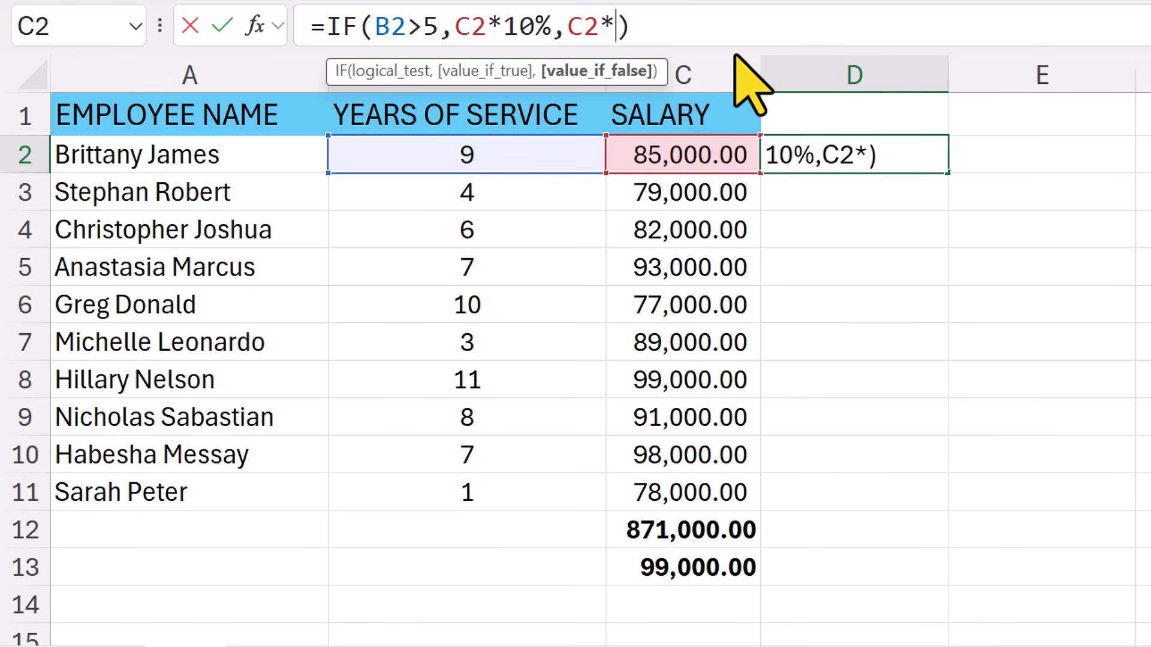
{"action": "type", "text": "5%"}
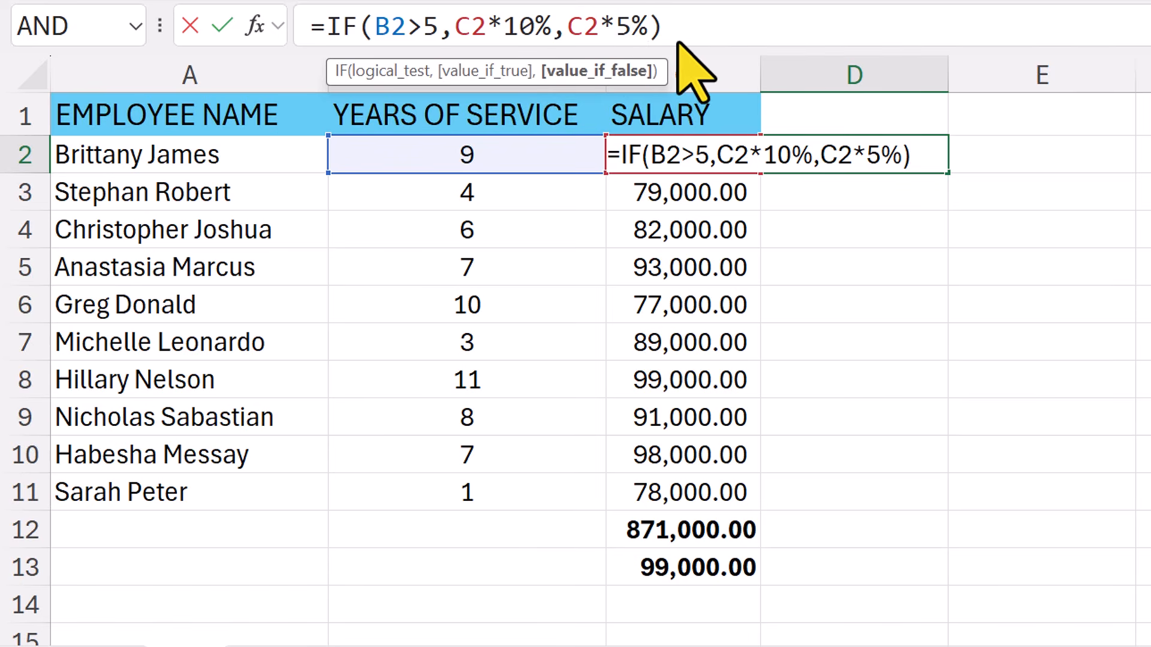
{"action": "key", "text": "Return"}
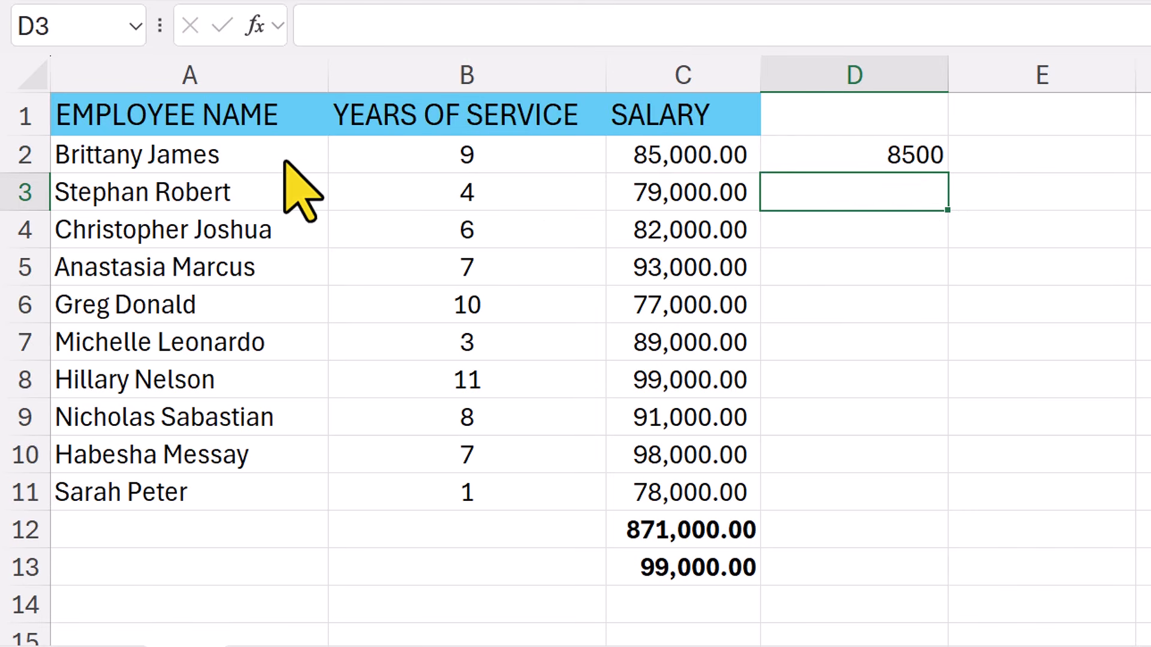
- Fill the IF formula from D2 down to D11 for the remaining employees
{"action": "key", "text": "Up"}
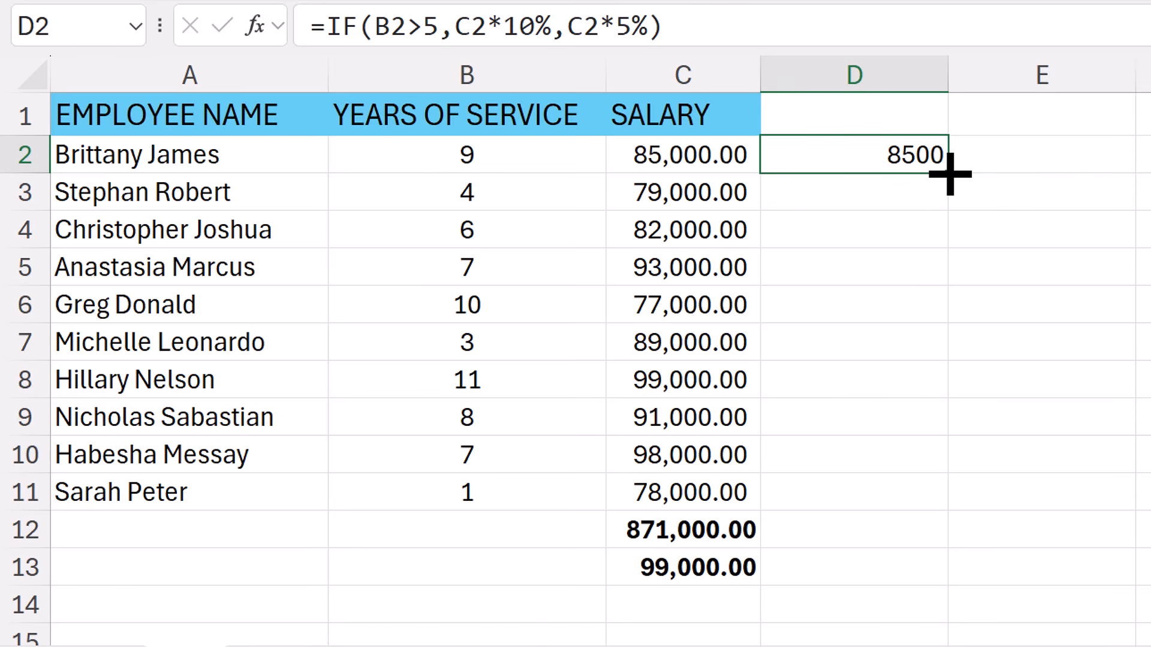
{"action": "left_click_drag", "start_coordinate": [951, 174], "coordinate": [953, 505]}
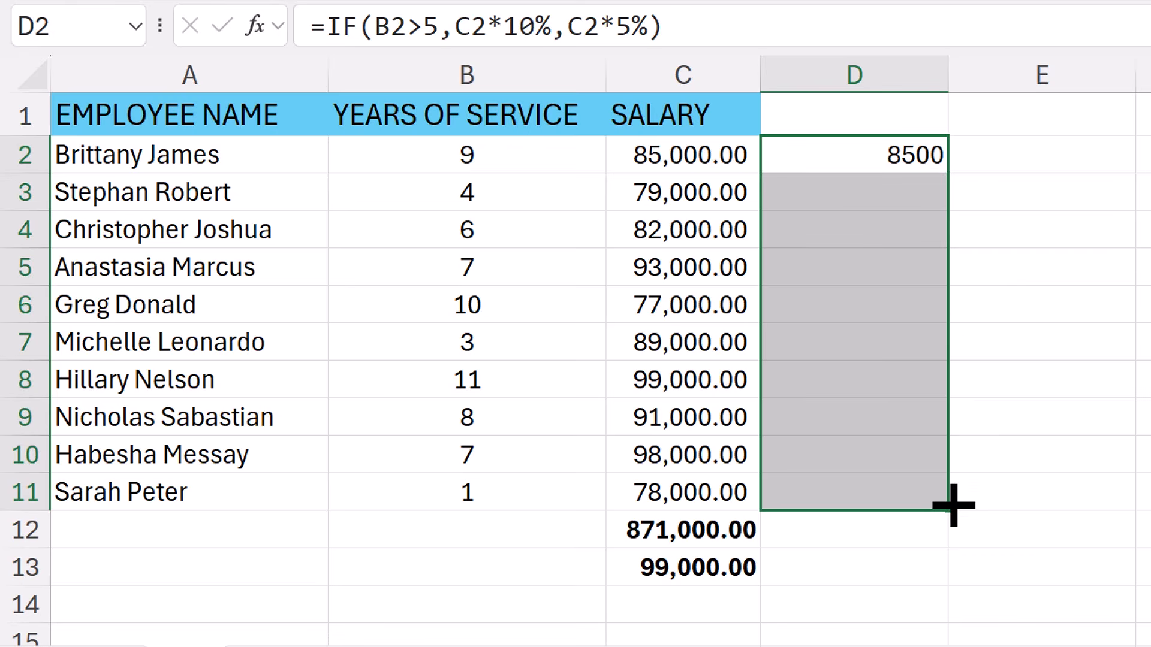
{"action": "left_click", "coordinate": [993, 496]}
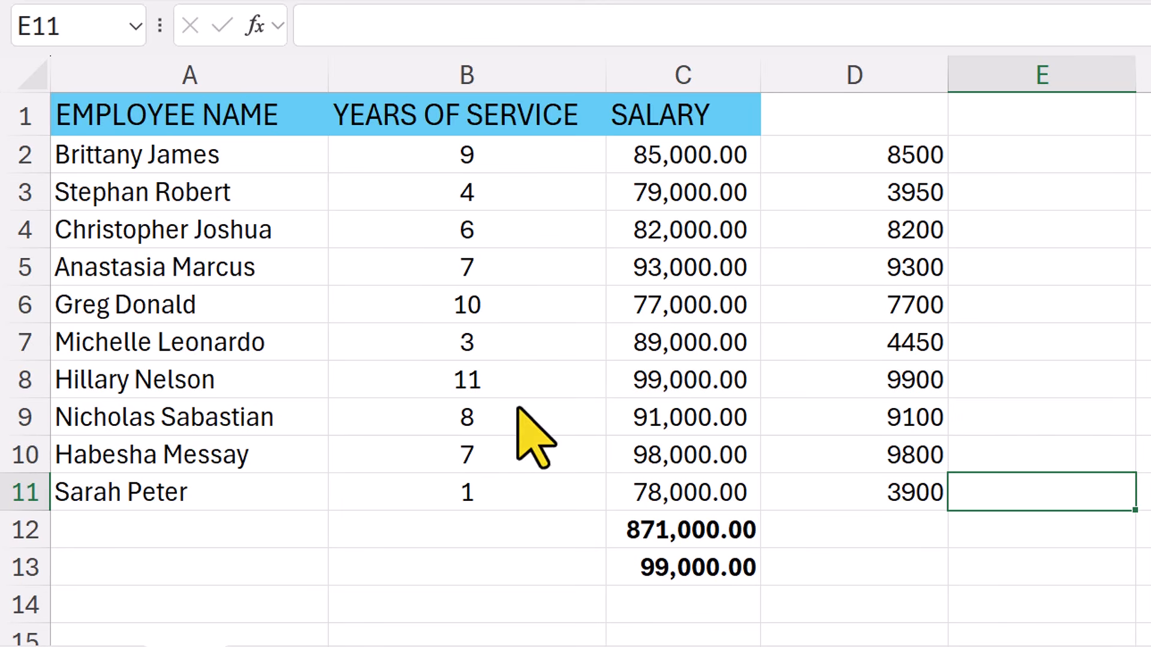
- Format the bonus amounts in D2:D11 with two decimal places and the comma style
{"action": "left_click_drag", "start_coordinate": [911, 159], "coordinate": [912, 498]}
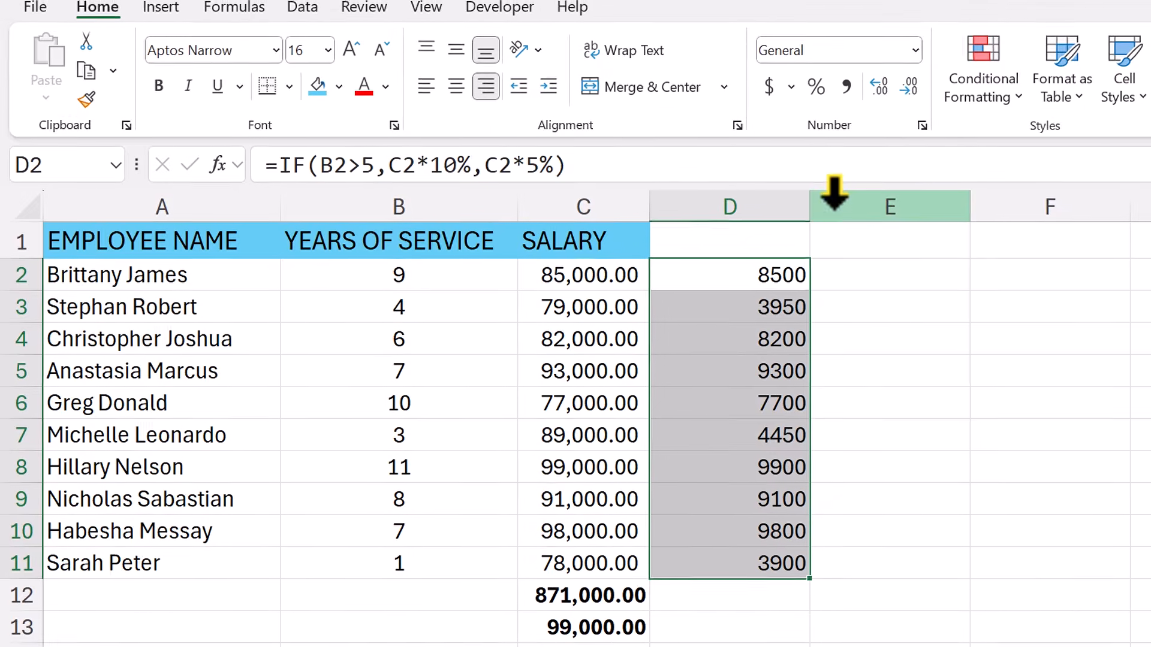
{"action": "left_click", "coordinate": [880, 85]}
{"action": "left_click", "coordinate": [880, 86]}
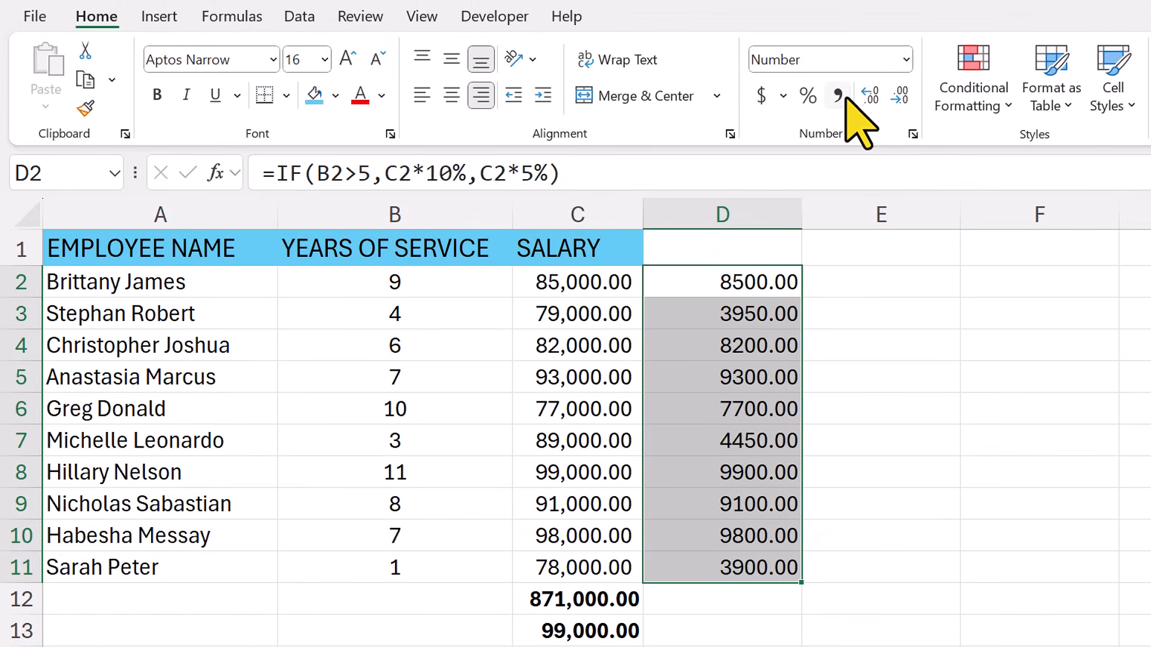
{"action": "left_click", "coordinate": [839, 95]}
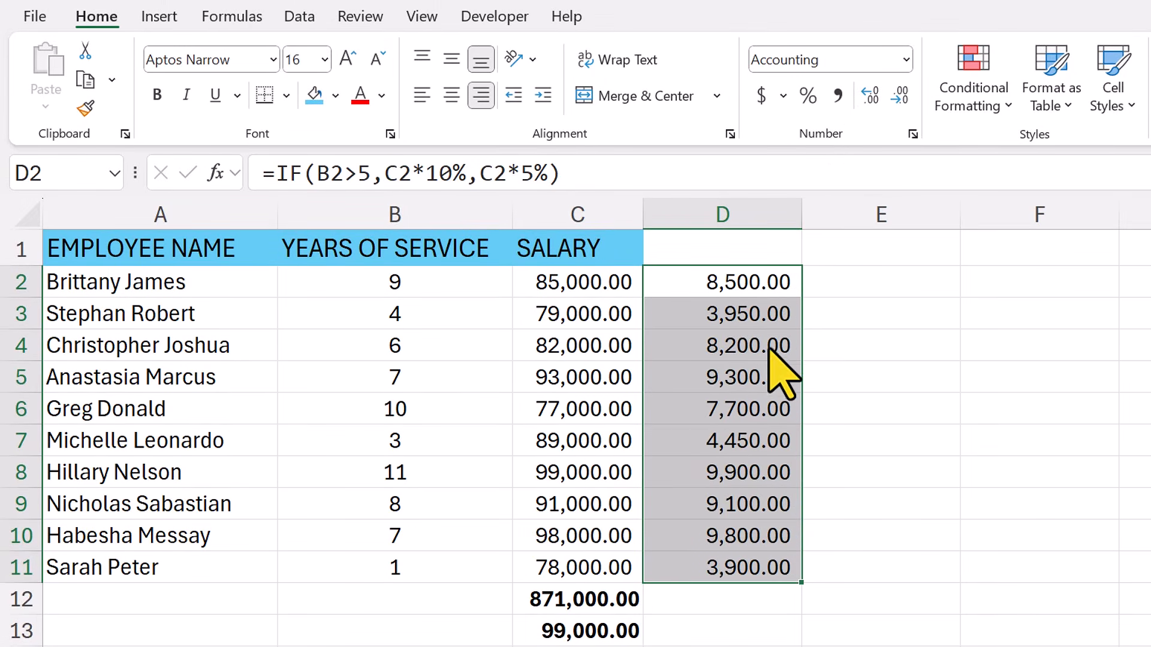
- Move the bonus amounts from D2:D11 to F2:F11 and deselect the range
{"action": "right_click", "coordinate": [779, 333]}
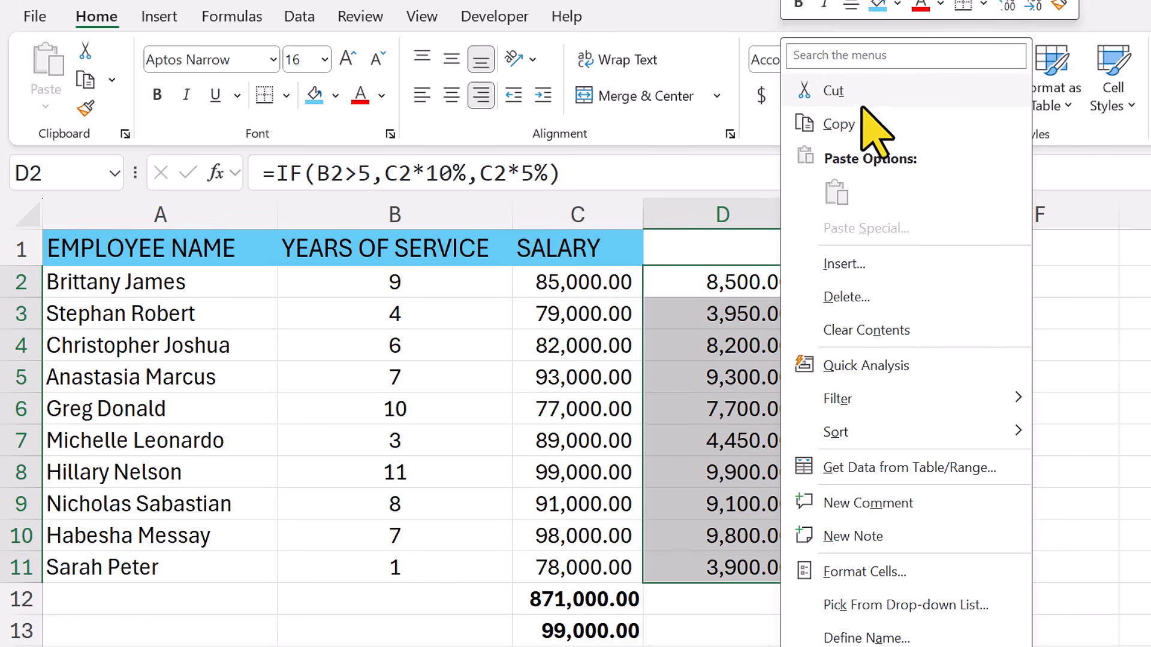
{"action": "key", "text": "Escape"}
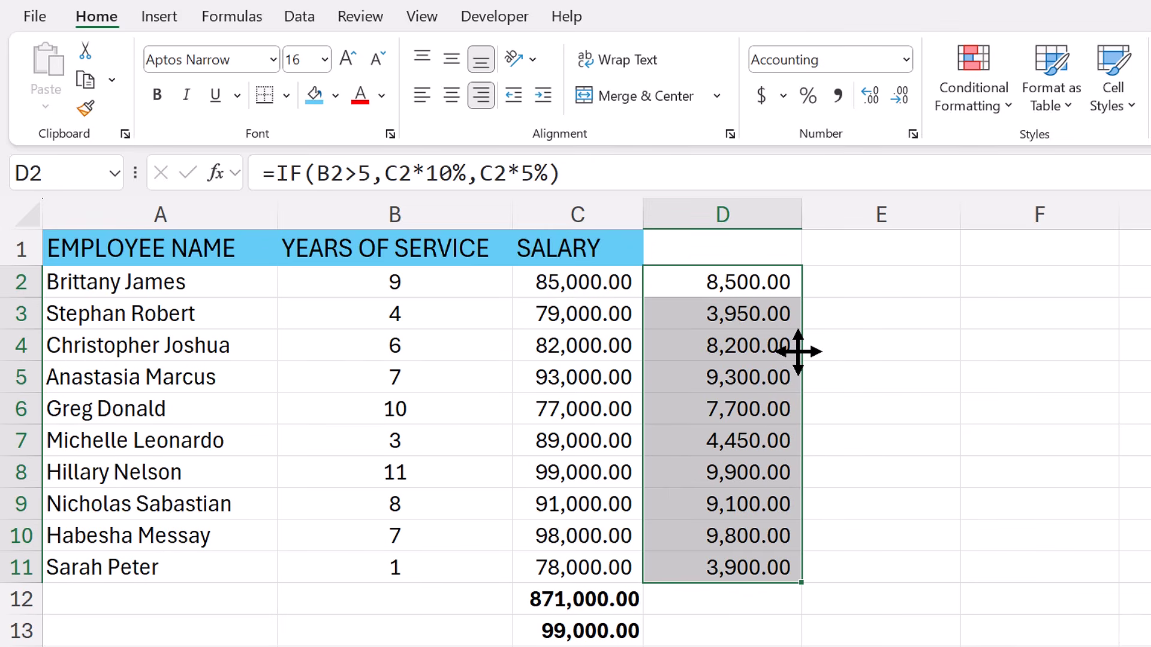
{"action": "left_click_drag", "start_coordinate": [798, 352], "coordinate": [1004, 374]}
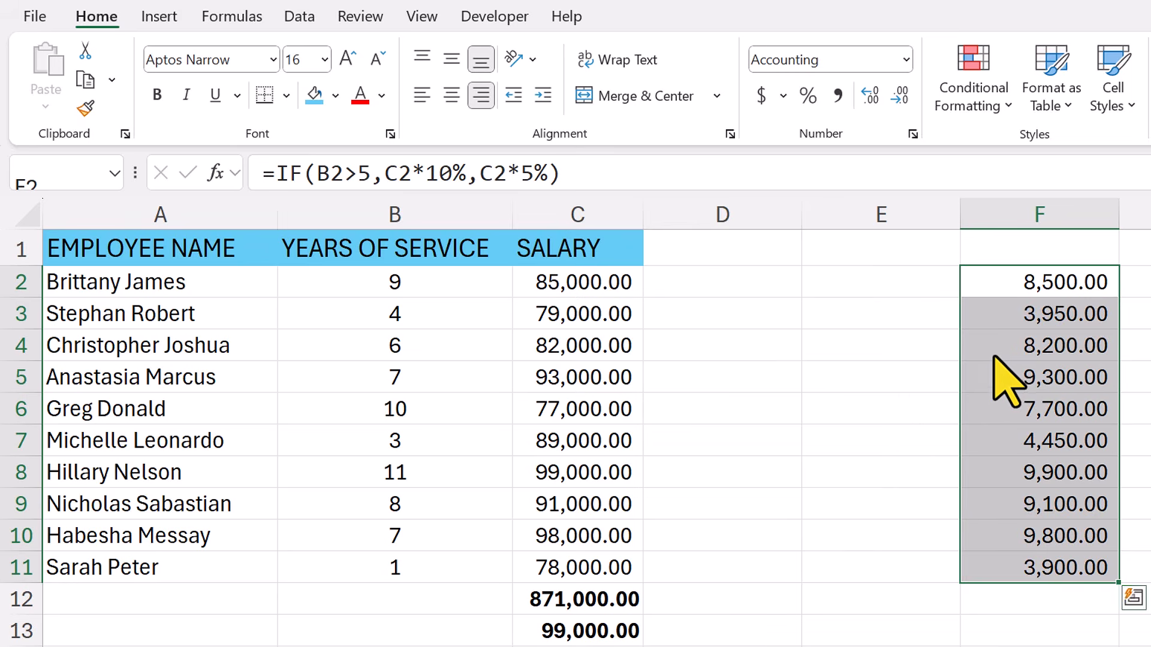
{"action": "left_click", "coordinate": [891, 377]}
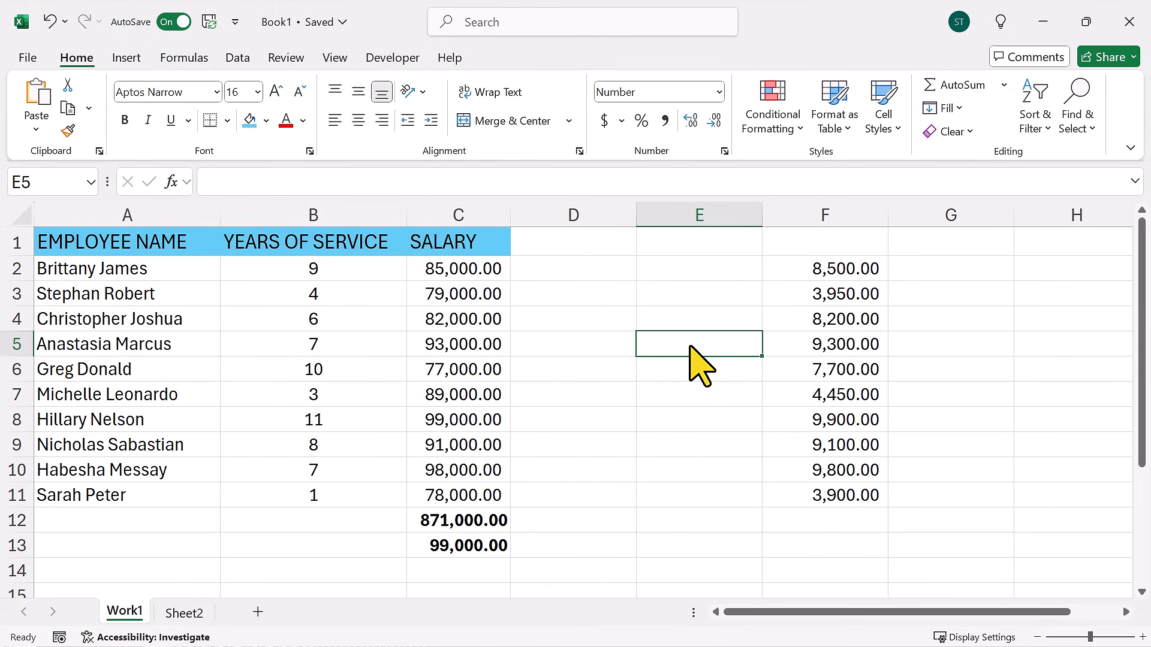